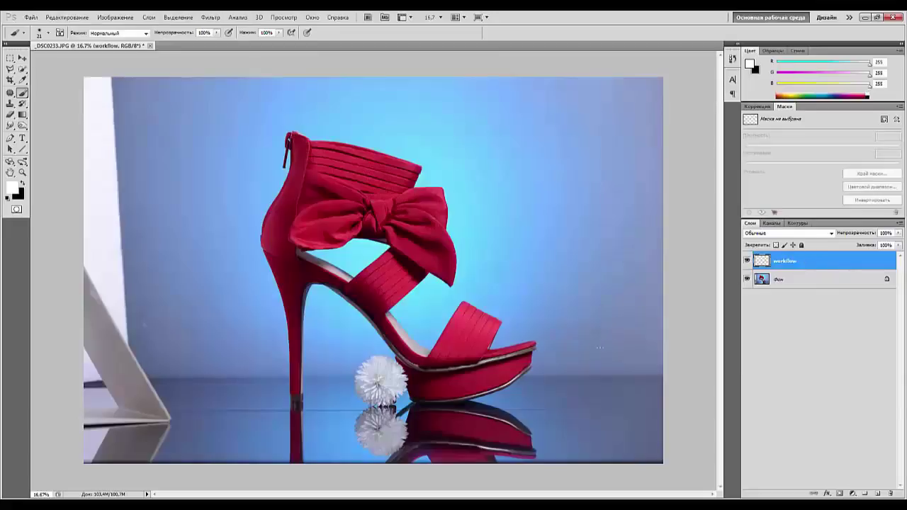
# Step: Circle the three thin line stretches on the tabletop and the background spot beside the stand on the workflow layer with the Brush
pyautogui.moveTo(666, 403)
pyautogui.mouseDown()
pyautogui.moveTo(513, 406)
pyautogui.moveTo(613, 417)
pyautogui.moveTo(665, 410)
pyautogui.mouseUp()
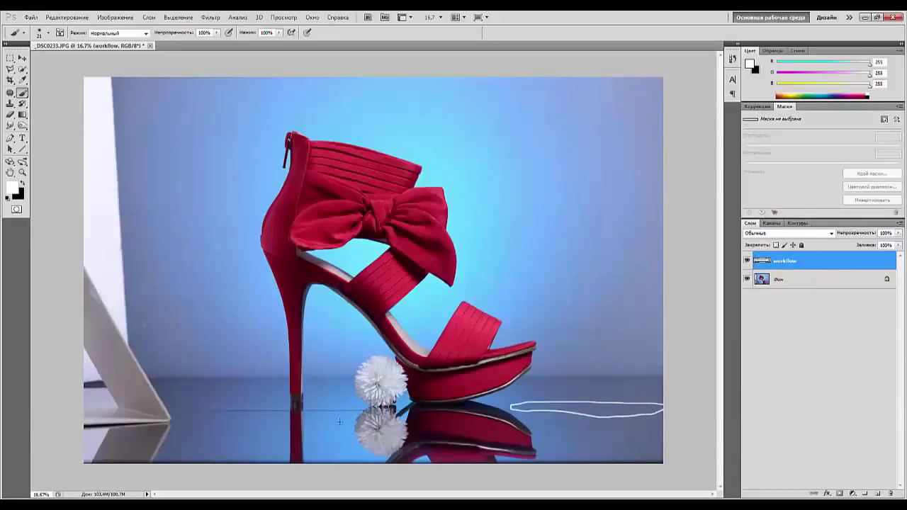
pyautogui.moveTo(353, 410)
pyautogui.mouseDown()
pyautogui.moveTo(304, 412)
pyautogui.moveTo(334, 421)
pyautogui.moveTo(353, 410)
pyautogui.mouseUp()
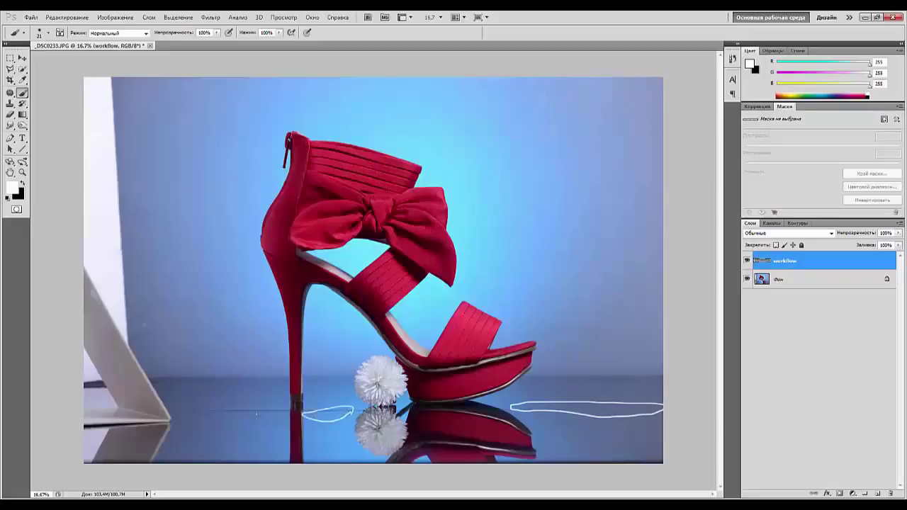
pyautogui.moveTo(287, 410)
pyautogui.mouseDown()
pyautogui.moveTo(177, 409)
pyautogui.moveTo(274, 418)
pyautogui.mouseUp()
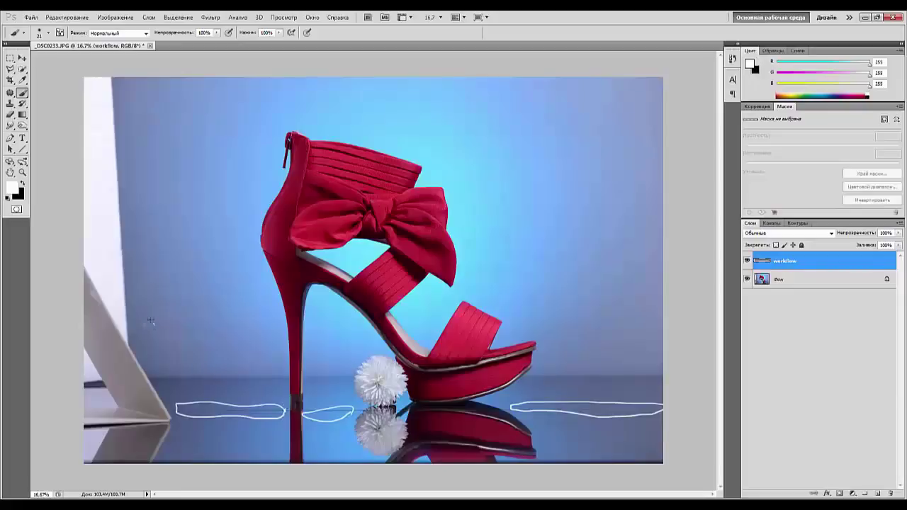
pyautogui.moveTo(150, 321); pyautogui.dragTo(147, 318)
# Step: Examine the shoe's straps, heel and sole and the white flower up close for retouching flaws
pyautogui.hotkey('ctrl', '+')
pyautogui.hotkey('ctrl', '+')
pyautogui.hotkey('ctrl', '+')
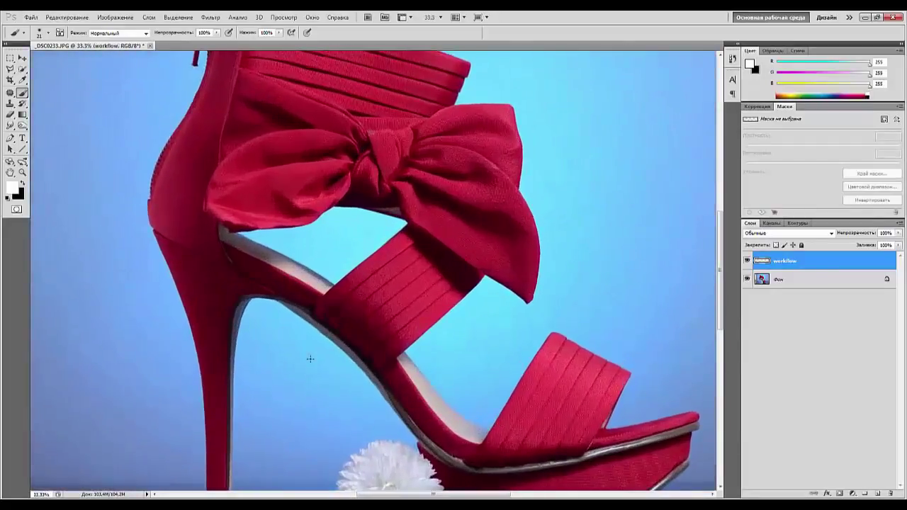
pyautogui.hotkey('ctrl', '+')
pyautogui.hotkey('ctrl', '+')
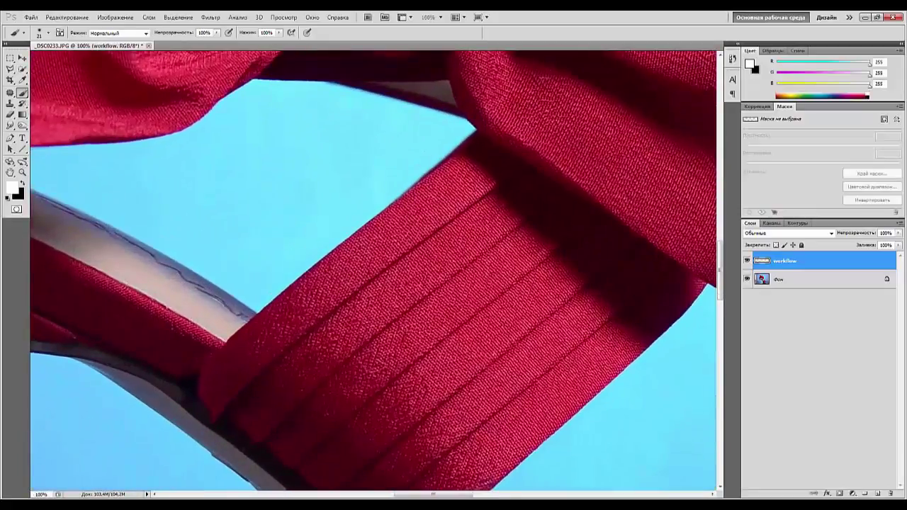
pyautogui.hotkey('ctrl', '+')
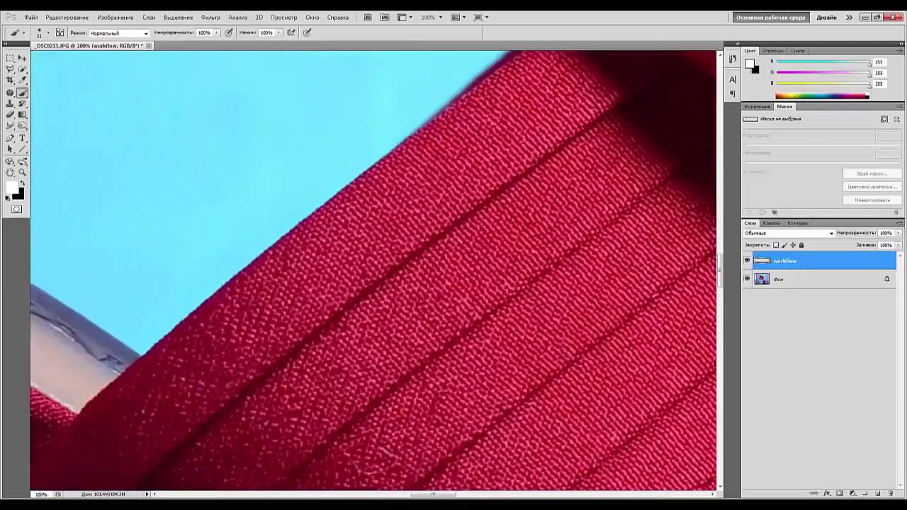
pyautogui.hotkey('ctrl', '-')
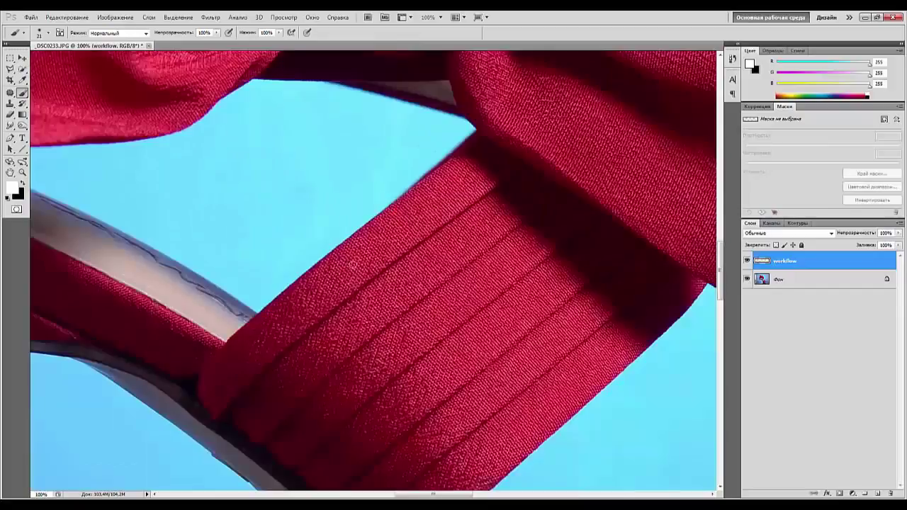
pyautogui.moveTo(235, 314); pyautogui.dragTo(613, 57)
pyautogui.moveTo(320, 330); pyautogui.dragTo(157, 56)
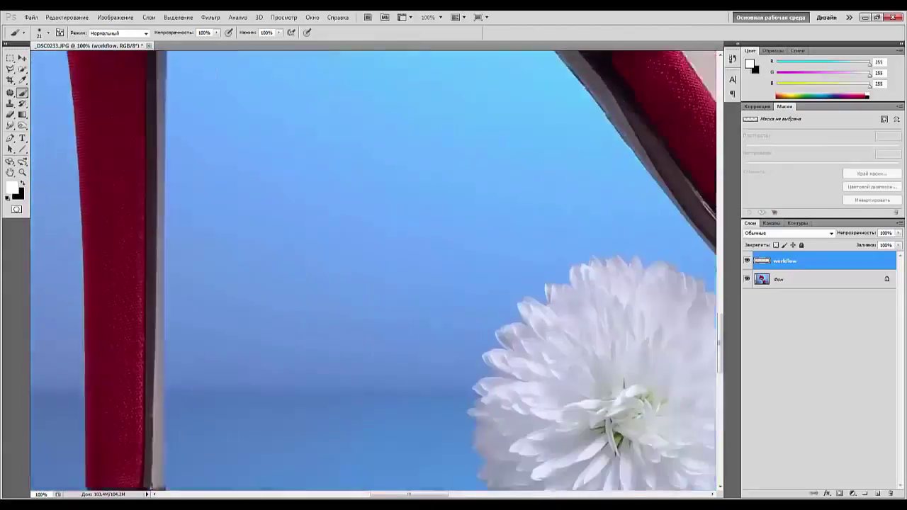
pyautogui.scroll(-3, 475, 313)
pyautogui.moveTo(474, 319); pyautogui.dragTo(262, 424)
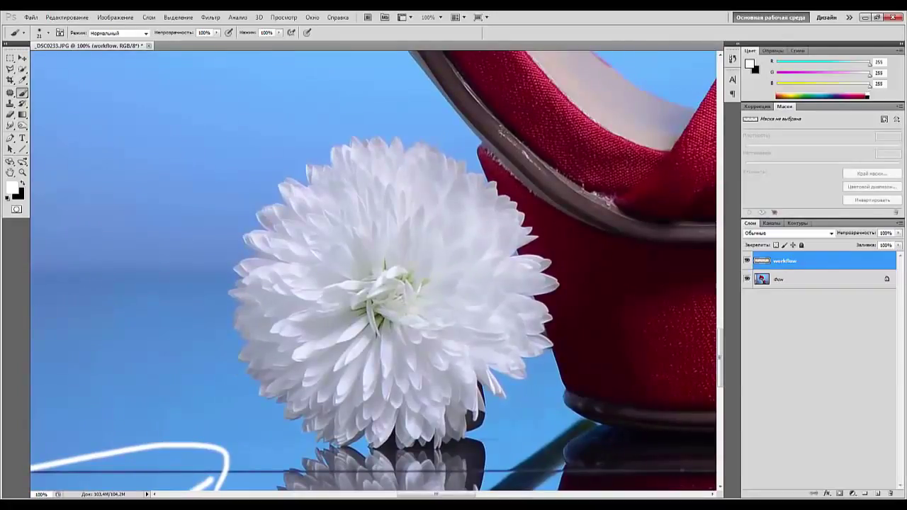
pyautogui.hotkey('ctrl', '+')
pyautogui.hotkey('ctrl', '-')
pyautogui.hotkey('ctrl', '-')
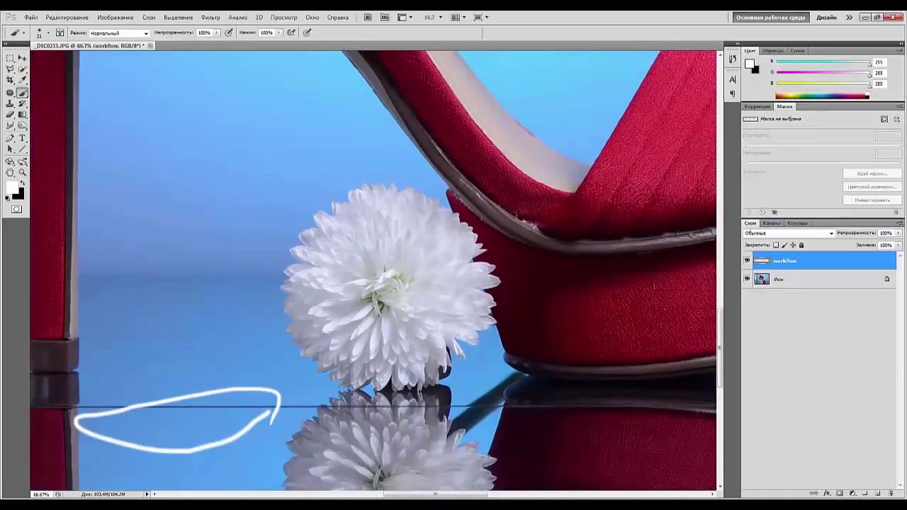
pyautogui.hotkey('ctrl', '-')
pyautogui.hotkey('ctrl', '-')
pyautogui.hotkey('ctrl', '-')
pyautogui.hotkey('ctrl', '-')
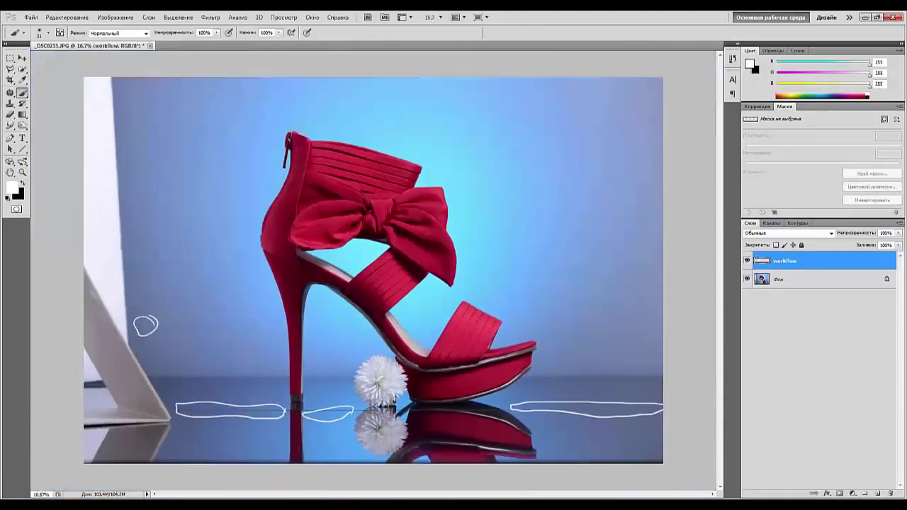
# Step: Circle the flawed corner of the bow where it meets the back of the shoe on the workflow layer
pyautogui.hotkey('ctrl', '+')
pyautogui.hotkey('ctrl', '+')
pyautogui.hotkey('ctrl', '+')
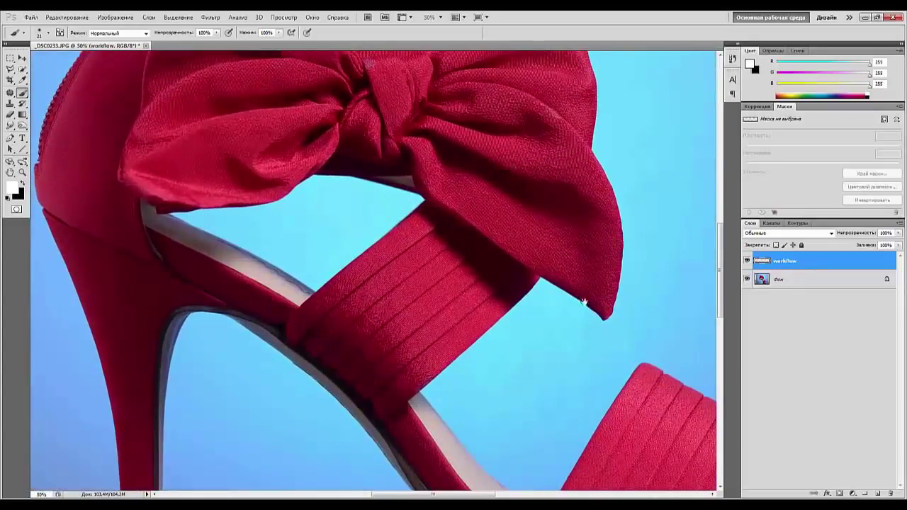
pyautogui.moveTo(332, 286)
pyautogui.mouseDown()
pyautogui.moveTo(492, 430)
pyautogui.moveTo(470, 421)
pyautogui.mouseUp()
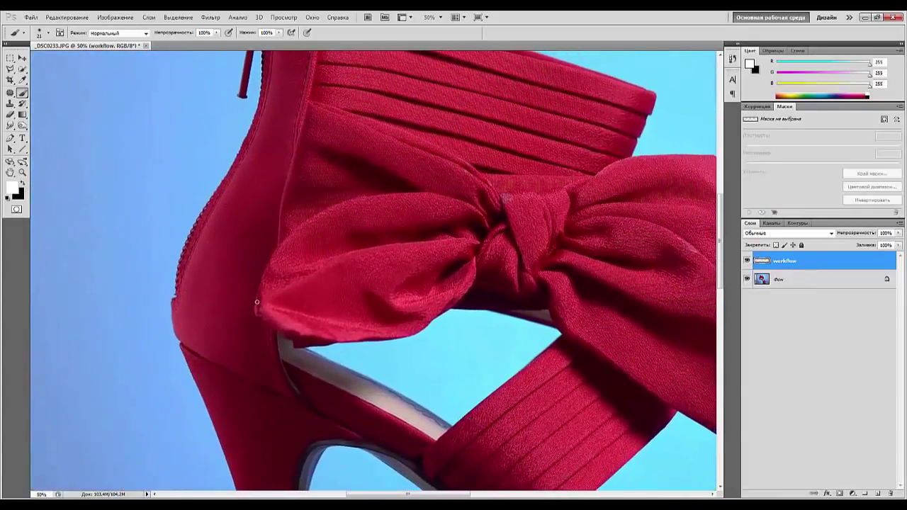
pyautogui.moveTo(256, 302)
pyautogui.mouseDown()
pyautogui.moveTo(252, 321)
pyautogui.moveTo(268, 346)
pyautogui.moveTo(310, 346)
pyautogui.moveTo(278, 305)
pyautogui.moveTo(256, 302)
pyautogui.mouseUp()
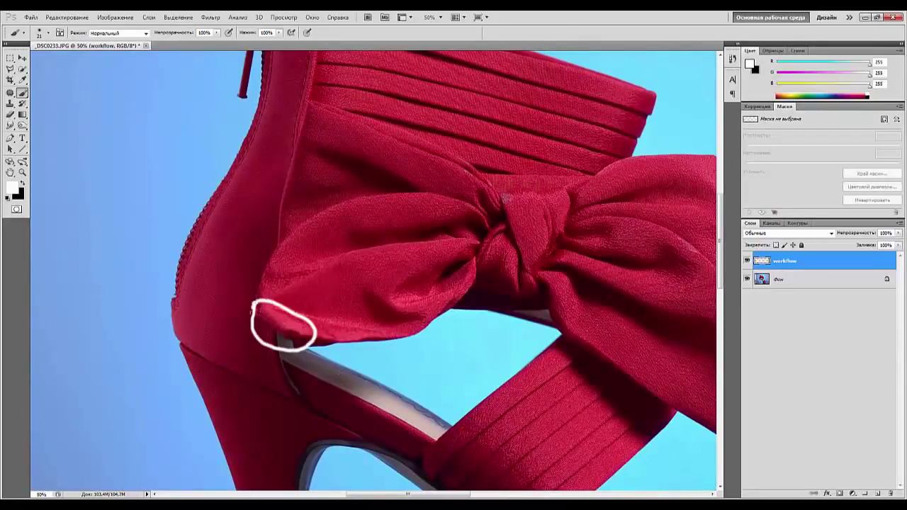
# Step: Draw a top-to-bottom boundary line on the workflow layer separating the white panel and stand from the rest of the photo
pyautogui.hotkey('ctrl', '-')
pyautogui.hotkey('ctrl', '-')
pyautogui.hotkey('ctrl', '-')
pyautogui.hotkey('ctrl', '-')
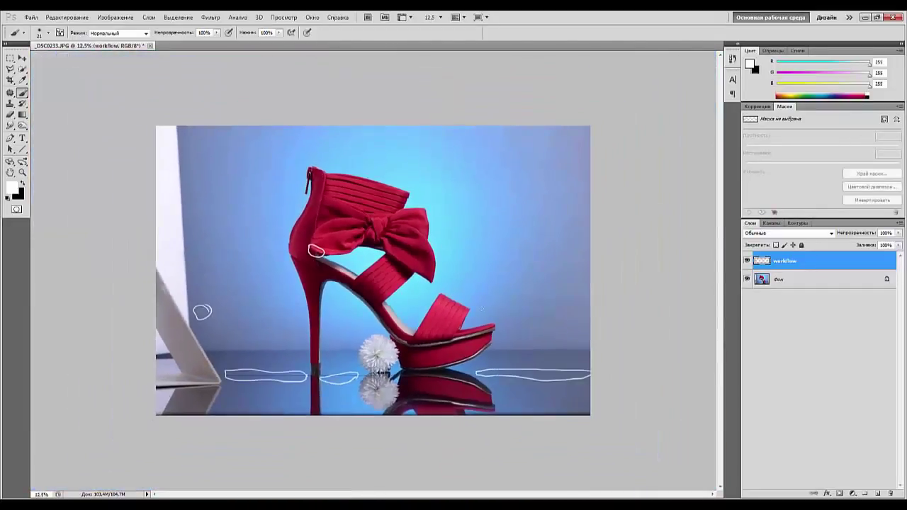
pyautogui.moveTo(183, 126)
pyautogui.mouseDown()
pyautogui.moveTo(192, 230)
pyautogui.moveTo(226, 331)
pyautogui.moveTo(197, 415)
pyautogui.mouseUp()
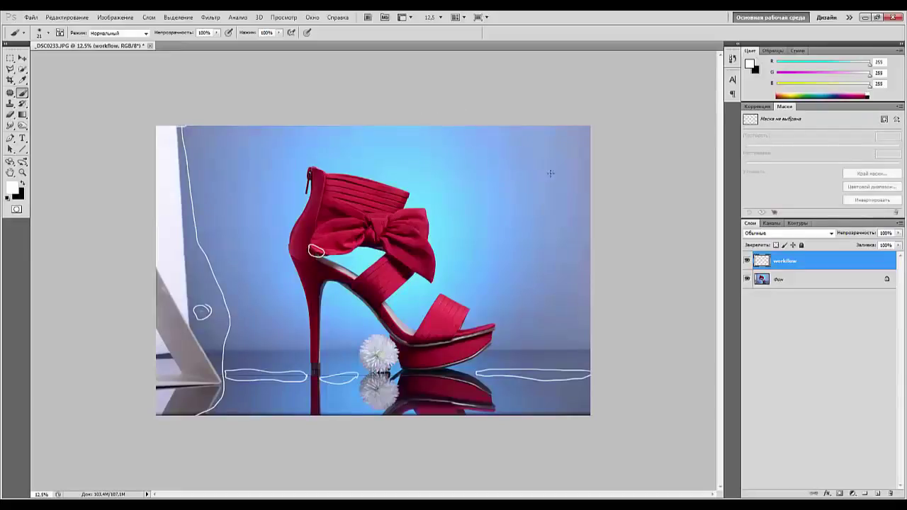
# Step: Mark the background with three check marks and draw a large outline around the shoe, flower and reflection
pyautogui.moveTo(542, 172); pyautogui.dragTo(552, 179)
pyautogui.moveTo(203, 178)
pyautogui.mouseDown()
pyautogui.moveTo(208, 191)
pyautogui.moveTo(219, 157)
pyautogui.mouseUp()
pyautogui.moveTo(561, 283); pyautogui.dragTo(580, 268)
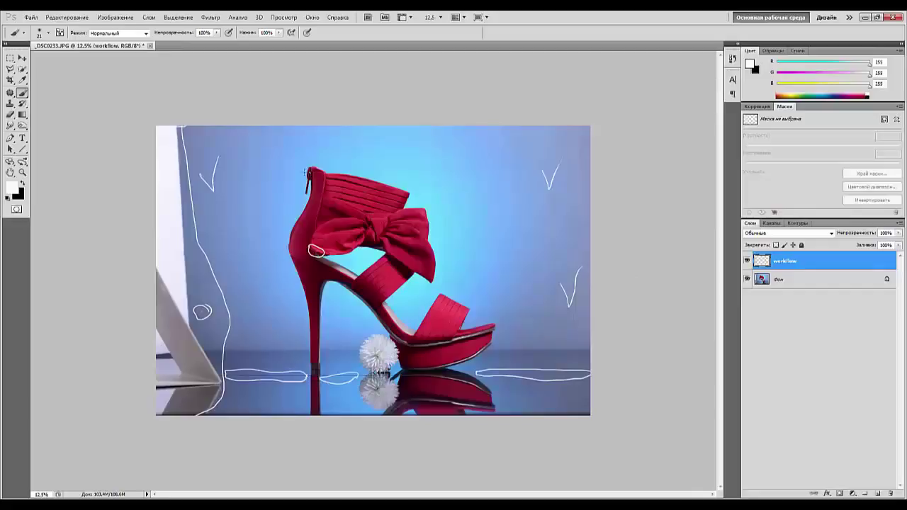
pyautogui.moveTo(290, 169)
pyautogui.mouseDown()
pyautogui.moveTo(266, 284)
pyautogui.moveTo(312, 414)
pyautogui.moveTo(521, 336)
pyautogui.moveTo(439, 200)
pyautogui.moveTo(339, 161)
pyautogui.moveTo(292, 169)
pyautogui.mouseUp()
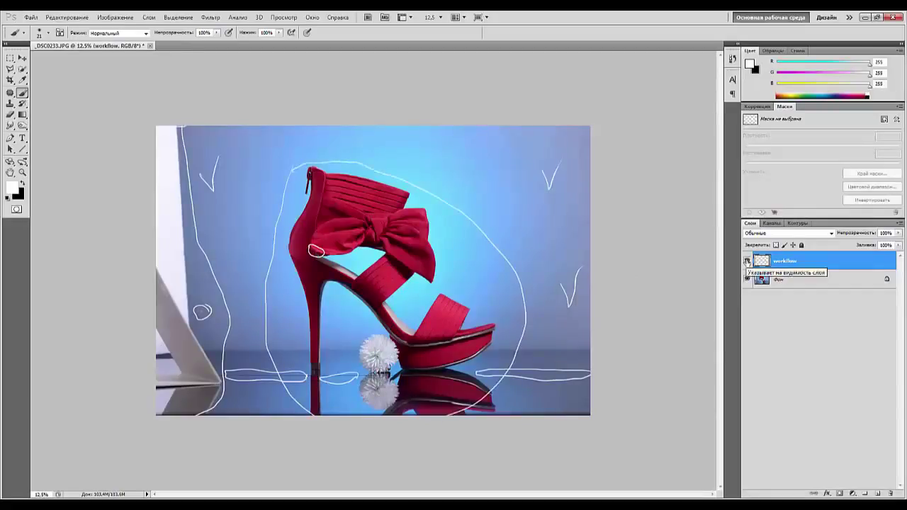
# Step: Hide the workflow layer and select a full-height strip of background between the stand and the heel on the Фон layer
pyautogui.click(747, 261)
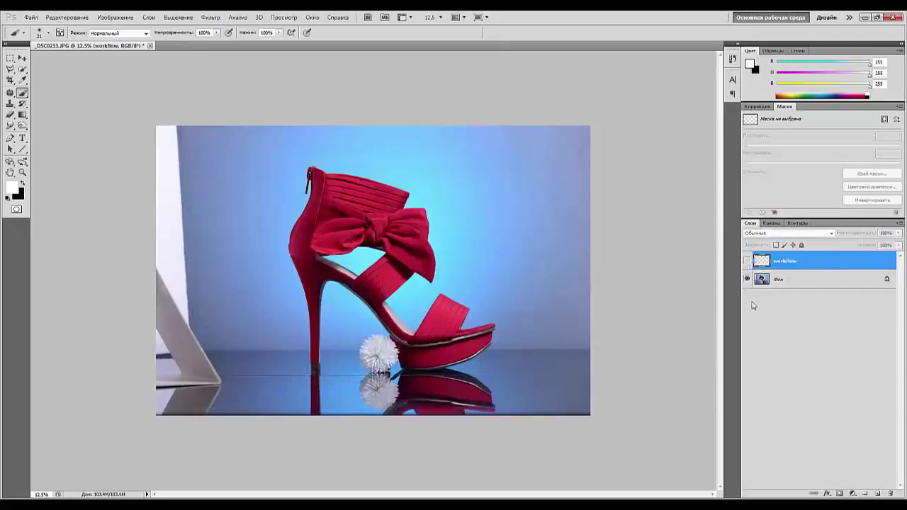
pyautogui.hotkey('ctrl', '+')
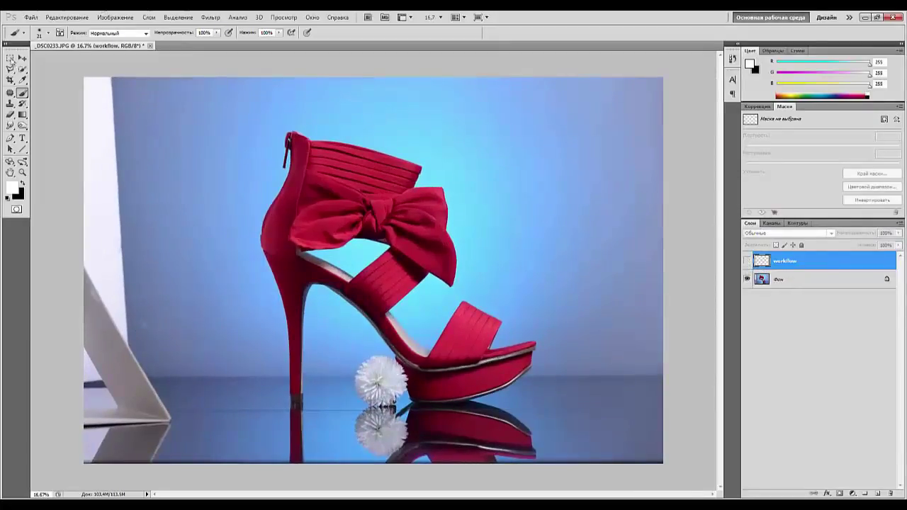
pyautogui.click(10, 58)
pyautogui.moveTo(164, 86); pyautogui.dragTo(216, 400)
pyautogui.click(181, 77)
pyautogui.moveTo(192, 156); pyautogui.dragTo(228, 496)
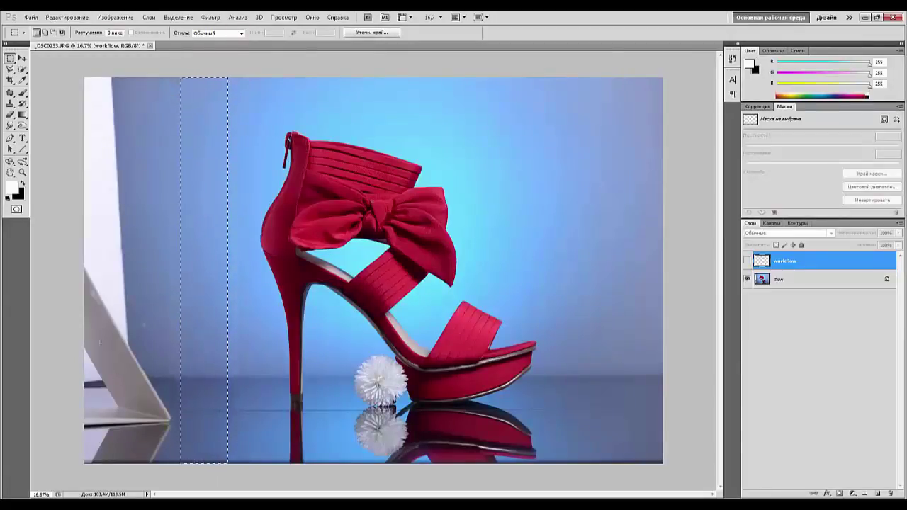
pyautogui.hotkey('ctrl', 't')
pyautogui.click(805, 282)
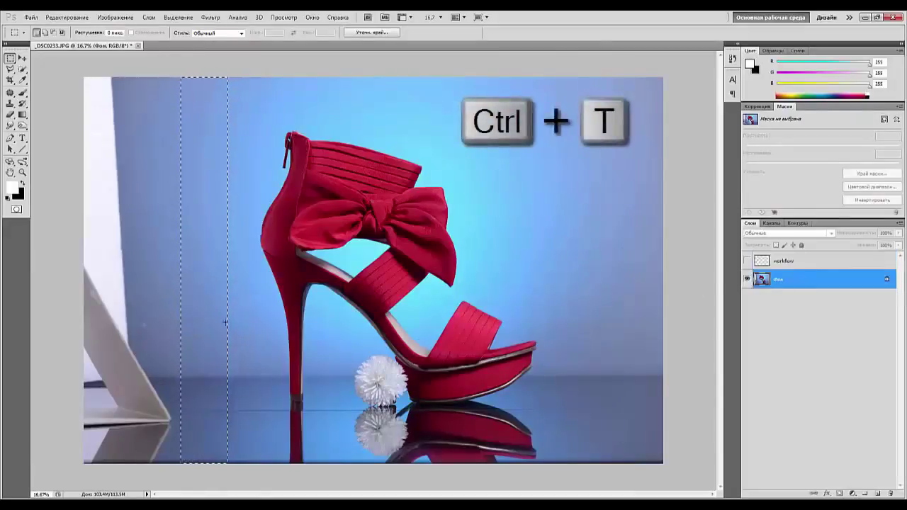
# Step: Stretch the selected background strip with Free Transform past the photo's left edge to cover the stand, and deselect it
pyautogui.hotkey('ctrl', 't')
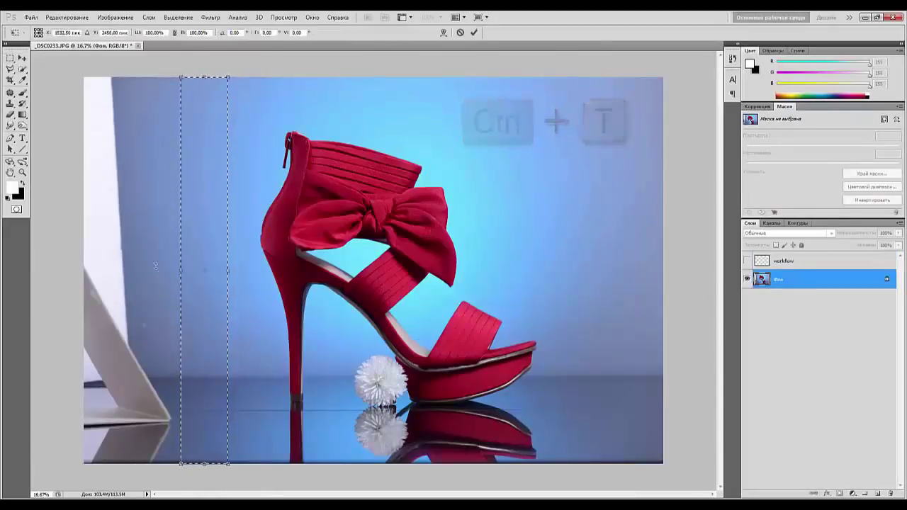
pyautogui.moveTo(180, 271); pyautogui.dragTo(78, 272)
pyautogui.press('Return')
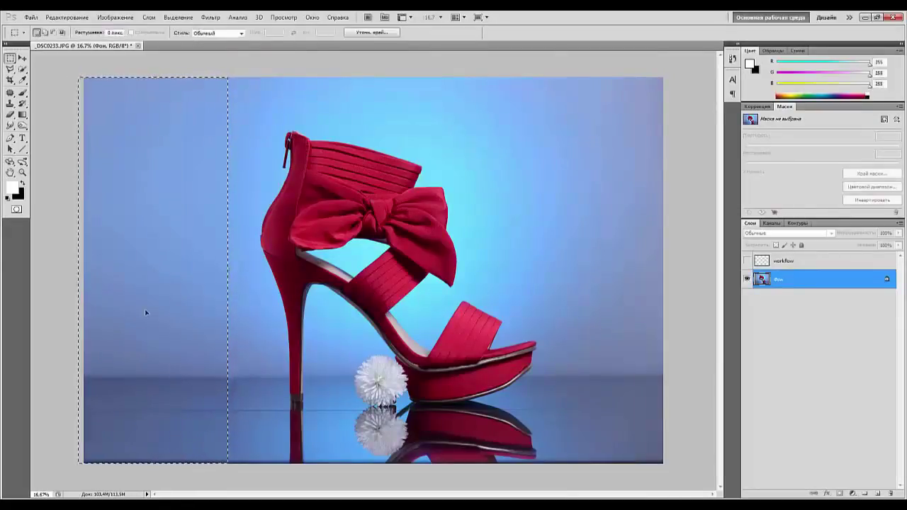
pyautogui.hotkey('ctrl', 'd')
pyautogui.hotkey('ctrl', '-')
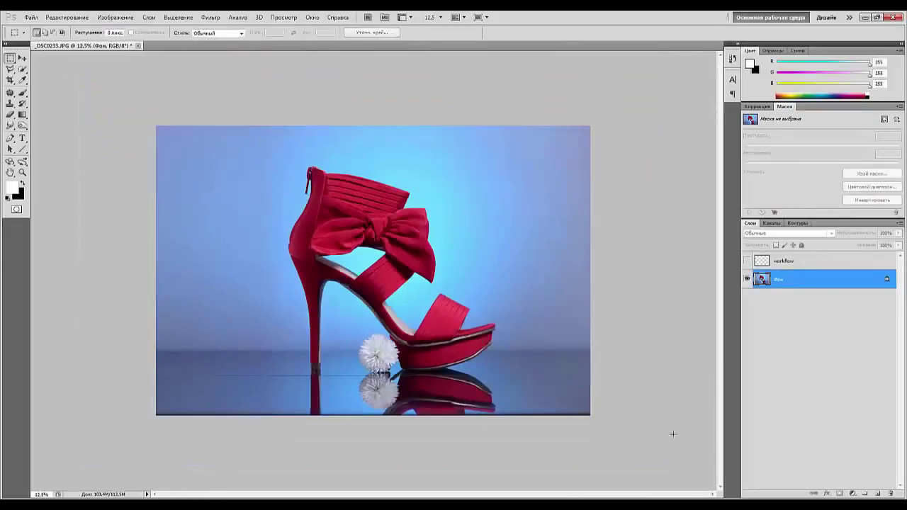
# Step: Duplicate the Фон layer and place the copy above the workflow layer
pyautogui.moveTo(818, 286); pyautogui.dragTo(878, 494)
pyautogui.moveTo(806, 280); pyautogui.dragTo(800, 261)
# Step: Retouch the thin tabletop line between the photo's left edge and the heel using the Healing Brush with an enlarged brush
pyautogui.hotkey('ctrl', '+')
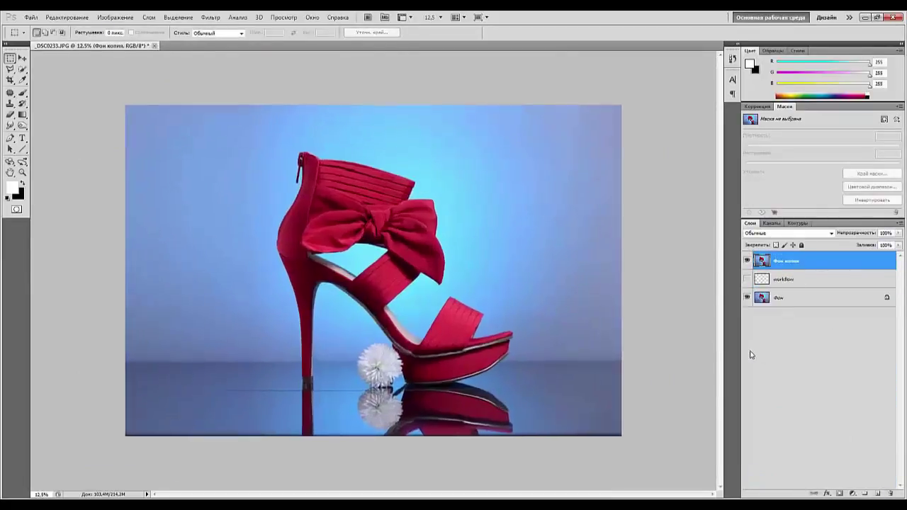
pyautogui.moveTo(356, 390); pyautogui.dragTo(514, 205)
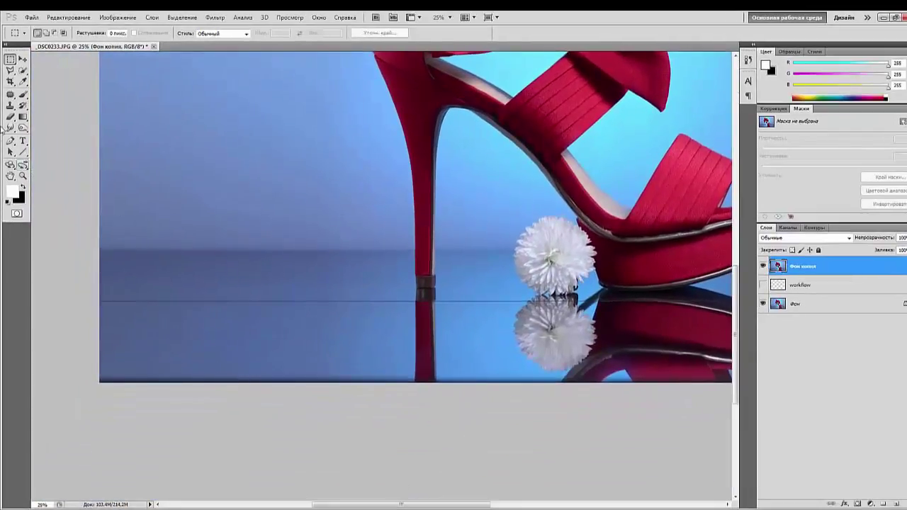
pyautogui.click(10, 94)
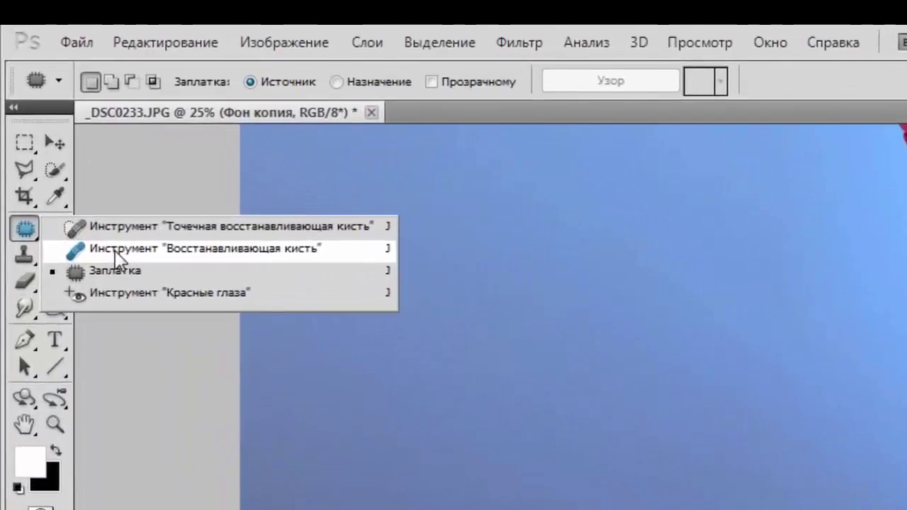
pyautogui.click(41, 103)
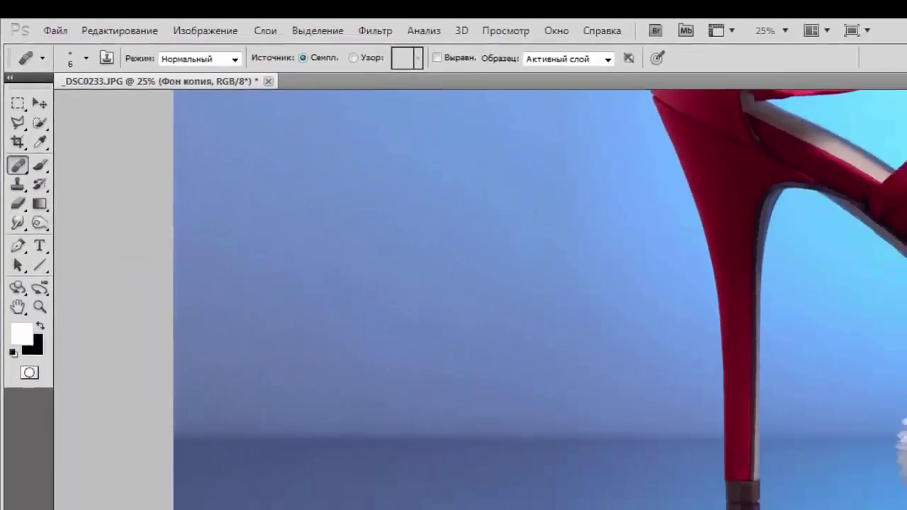
pyautogui.rightClick(383, 308)
pyautogui.moveTo(397, 324); pyautogui.dragTo(411, 323)
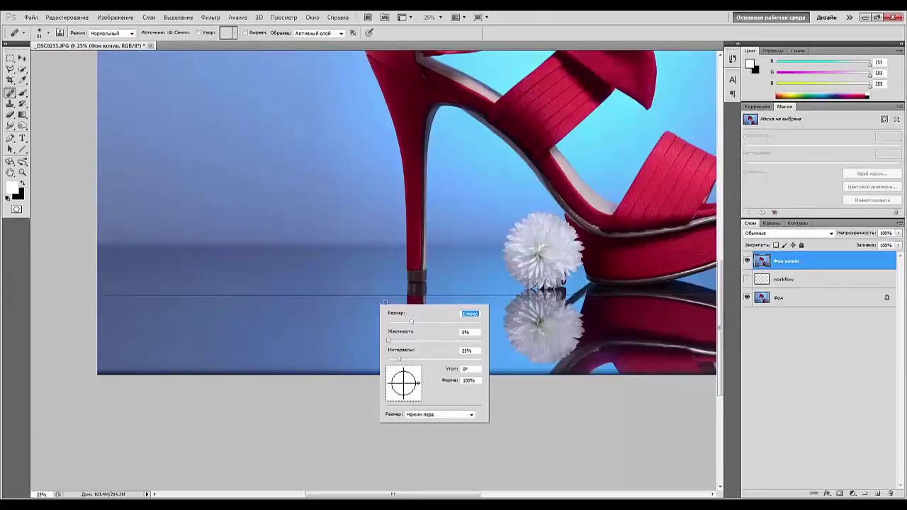
pyautogui.click(390, 302)
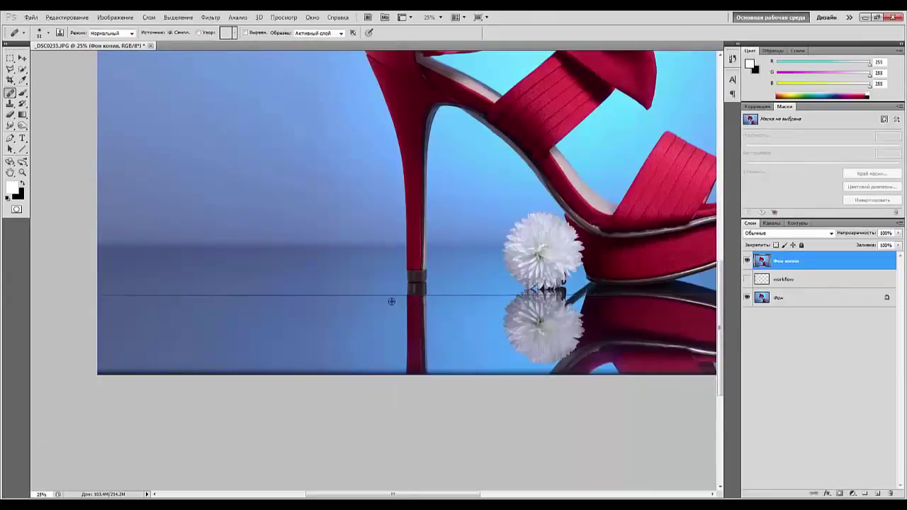
pyautogui.keyDown('alt'); pyautogui.click(395, 303); pyautogui.keyUp('alt')
pyautogui.moveTo(385, 298); pyautogui.dragTo(143, 295)
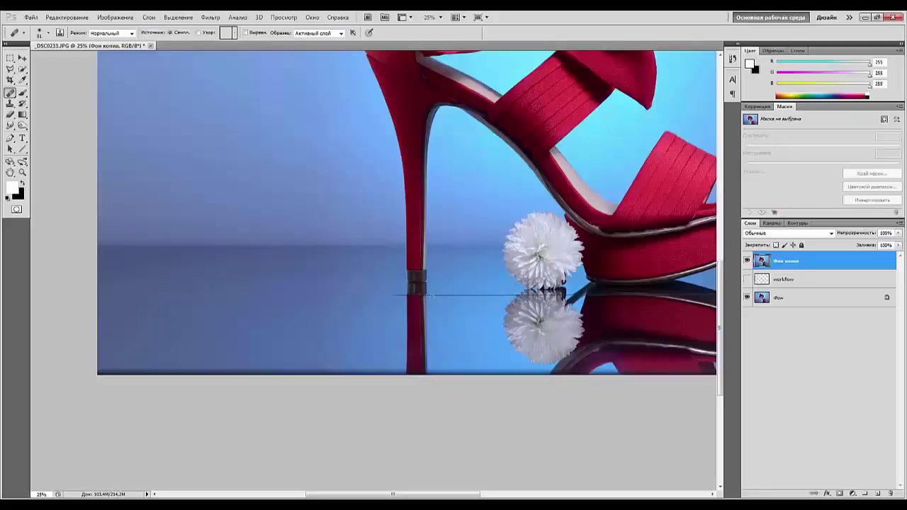
# Step: Heal the remaining short piece of the line directly left of the heel, sampling clean tabletop just below it
pyautogui.hotkey('ctrl', '+')
pyautogui.hotkey('ctrl', '+')
pyautogui.hotkey('ctrl', '+')
pyautogui.hotkey('ctrl', '+')
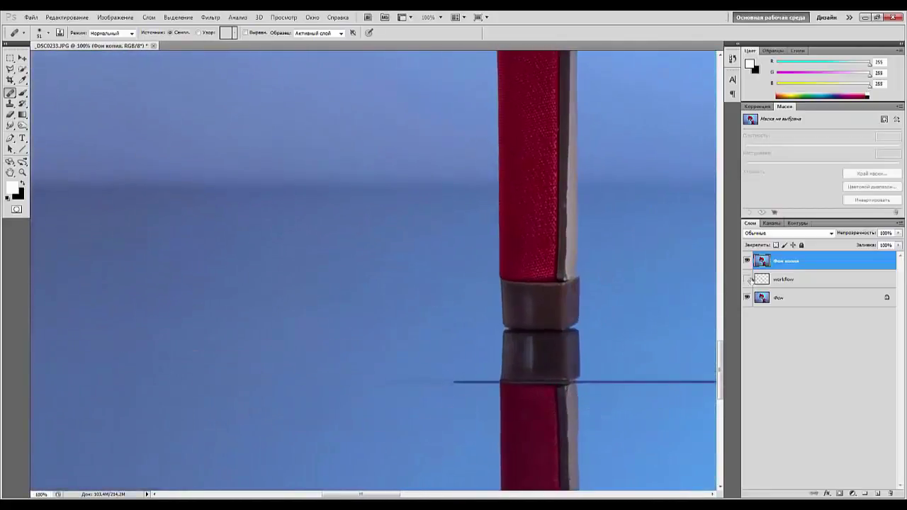
pyautogui.moveTo(526, 317); pyautogui.dragTo(329, 211)
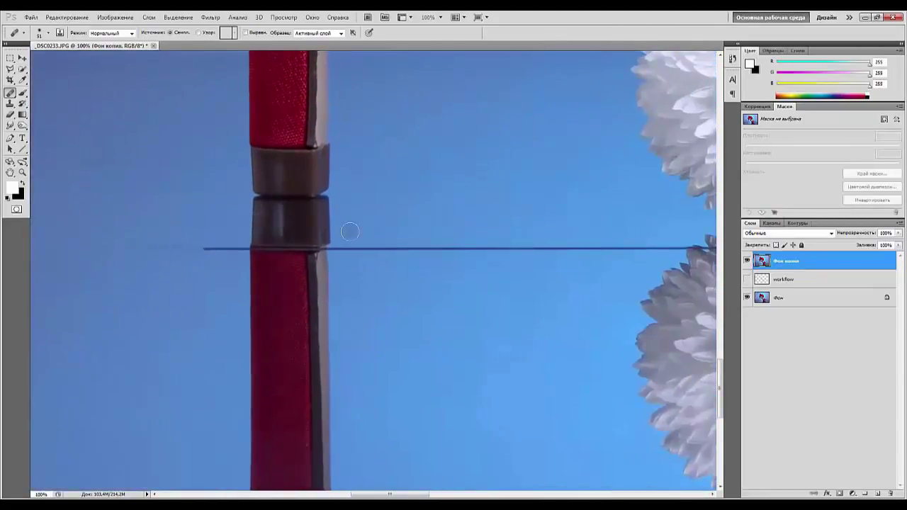
pyautogui.keyDown('alt'); pyautogui.click(242, 263); pyautogui.keyUp('alt')
pyautogui.moveTo(251, 251); pyautogui.dragTo(197, 251)
# Step: Heal the thin tabletop line between the heel and the white flower with the Healing Brush
pyautogui.hotkey('ctrl', '+')
pyautogui.hotkey('ctrl', '+')
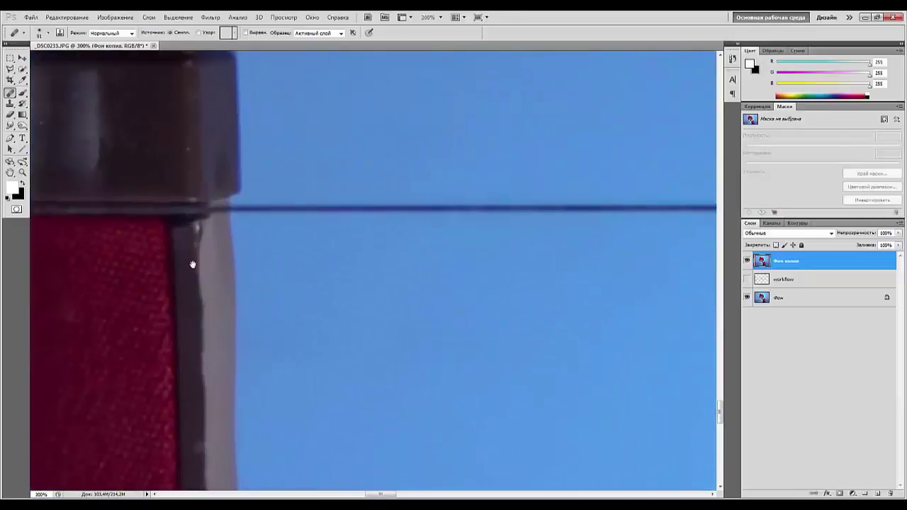
pyautogui.moveTo(283, 341); pyautogui.dragTo(429, 414)
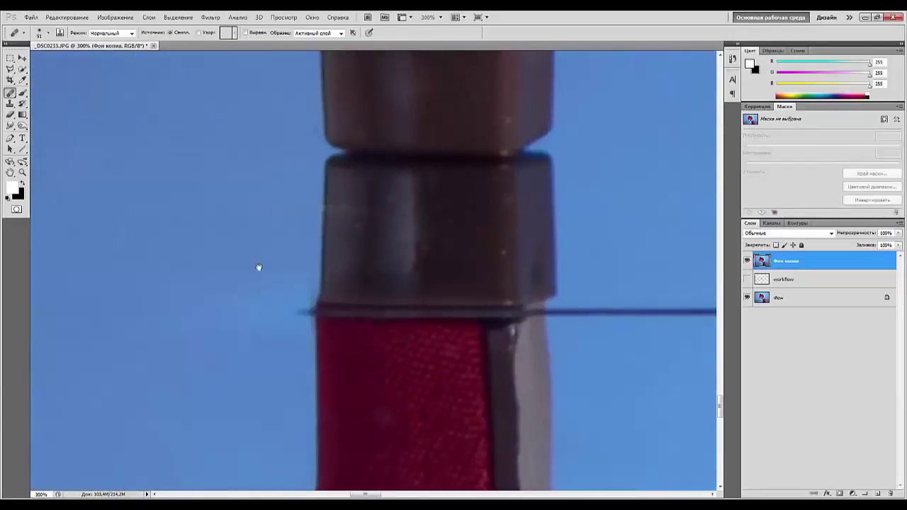
pyautogui.hotkey('ctrl', '-')
pyautogui.hotkey('ctrl', '-')
pyautogui.hotkey('ctrl', '-')
pyautogui.hotkey('ctrl', '-')
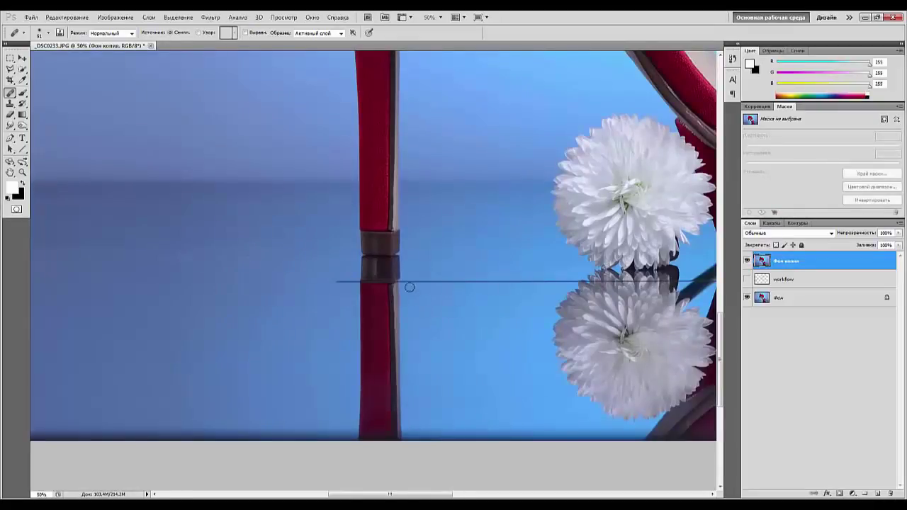
pyautogui.moveTo(404, 280); pyautogui.dragTo(523, 281)
pyautogui.moveTo(526, 281); pyautogui.dragTo(573, 282)
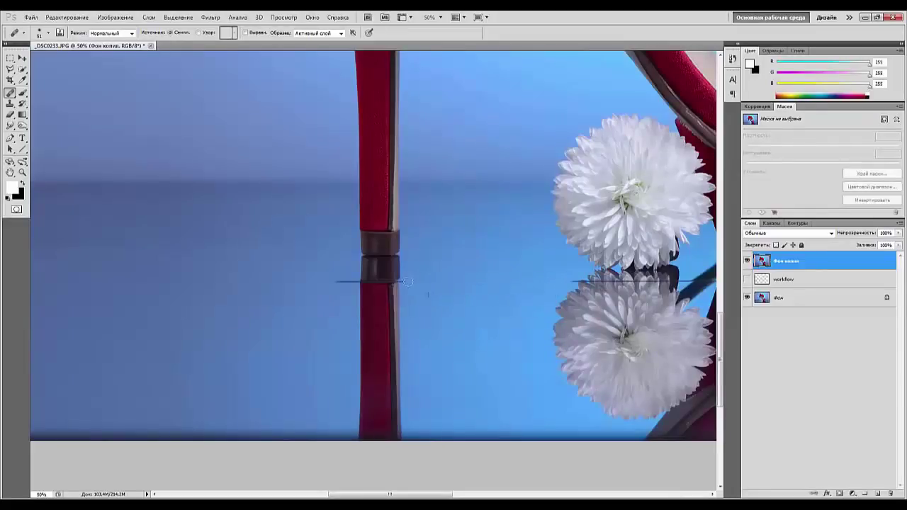
# Step: Heal the tabletop line across the background between the toe's reflection and the photo's right edge
pyautogui.moveTo(648, 364); pyautogui.dragTo(467, 361)
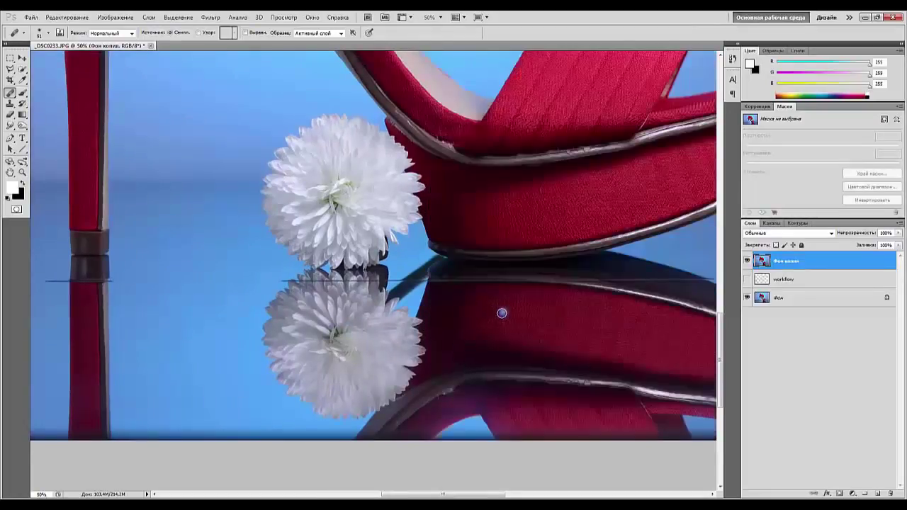
pyautogui.click(538, 312)
pyautogui.moveTo(629, 356); pyautogui.dragTo(320, 388)
pyautogui.moveTo(490, 329)
pyautogui.mouseDown()
pyautogui.moveTo(383, 328)
pyautogui.moveTo(351, 309)
pyautogui.mouseUp()
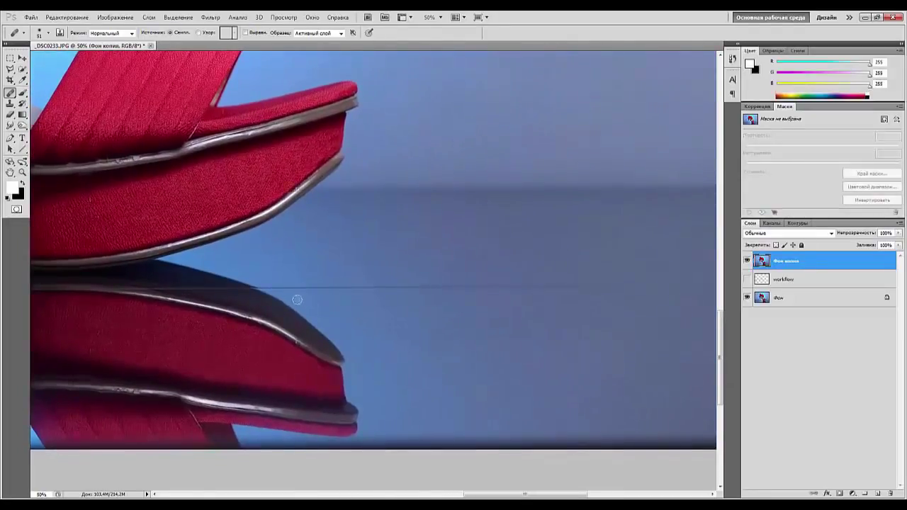
pyautogui.moveTo(286, 291)
pyautogui.mouseDown()
pyautogui.moveTo(277, 288)
pyautogui.moveTo(519, 284)
pyautogui.mouseUp()
pyautogui.moveTo(454, 374); pyautogui.dragTo(241, 353)
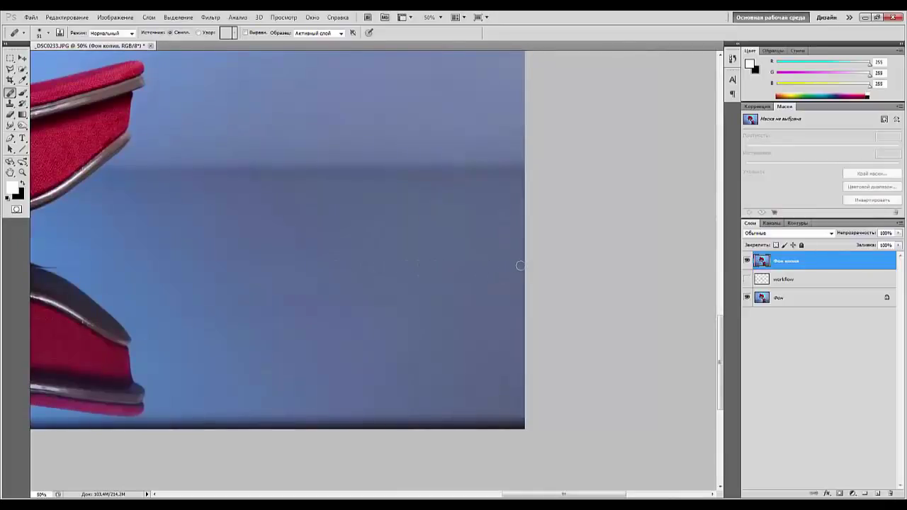
# Step: Choose the Rectangular Marquee tool and set its style to Задан. пропорции with a 3:2 ratio
pyautogui.hotkey('ctrl', '-')
pyautogui.hotkey('ctrl', '-')
pyautogui.hotkey('ctrl', '-')
pyautogui.hotkey('ctrl', '-')
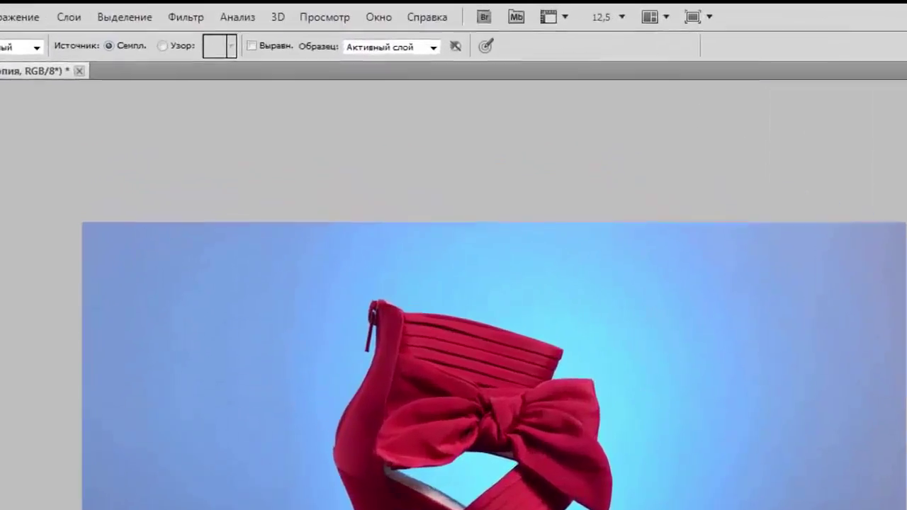
pyautogui.click(10, 58)
pyautogui.click(247, 55)
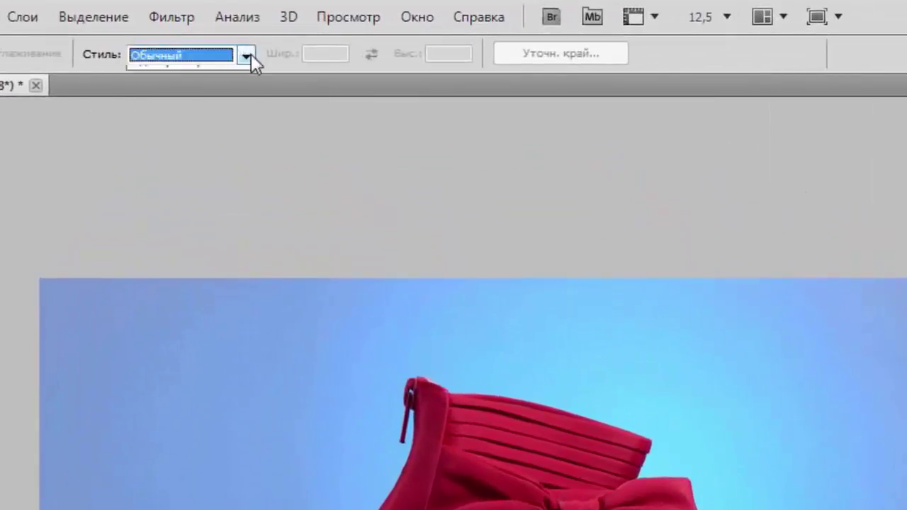
pyautogui.click(199, 96)
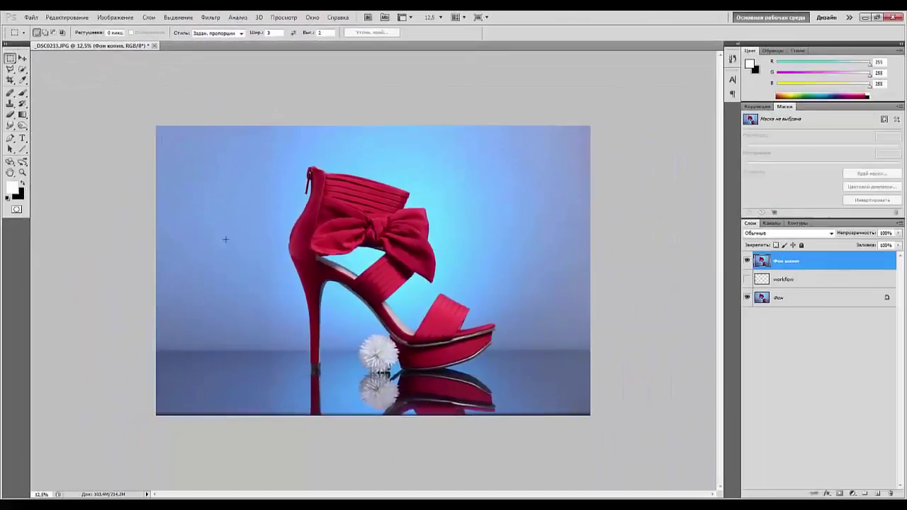
pyautogui.moveTo(169, 133); pyautogui.dragTo(610, 412)
pyautogui.moveTo(203, 151); pyautogui.dragTo(584, 461)
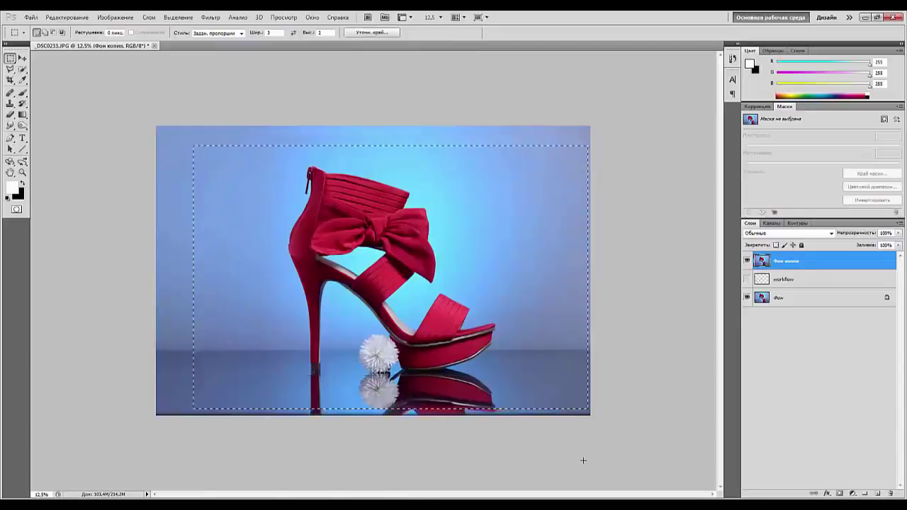
pyautogui.click(215, 123)
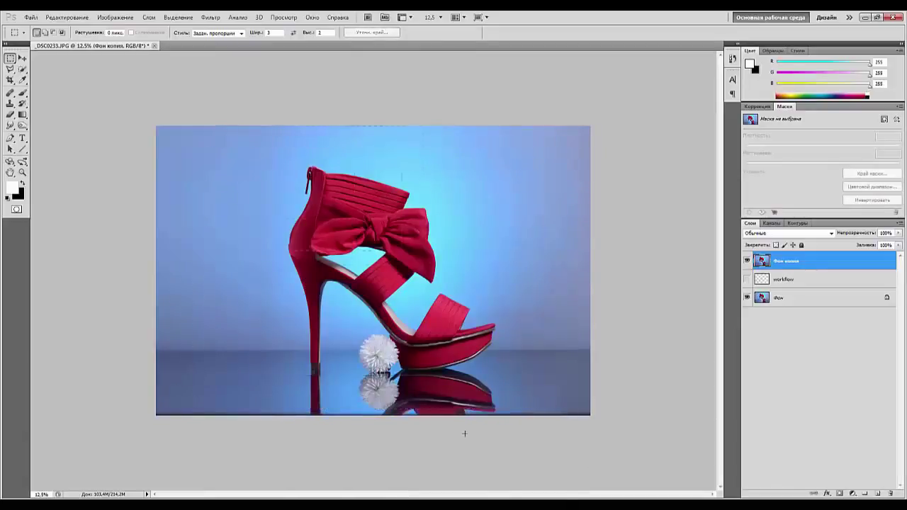
# Step: Select a 3:2 area around the shoe that leaves out the photo's left, top and bottom margins, and crop the image to it
pyautogui.moveTo(215, 376); pyautogui.dragTo(199, 387)
pyautogui.moveTo(542, 352); pyautogui.dragTo(545, 365)
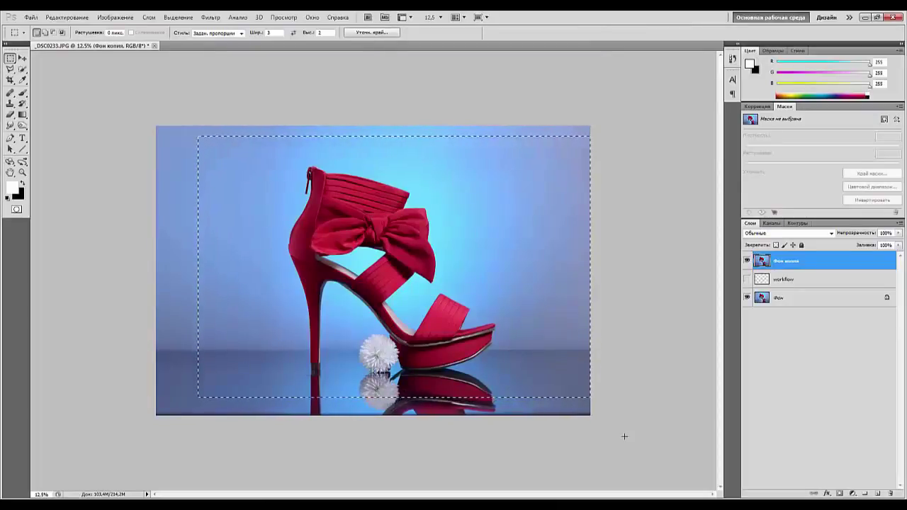
pyautogui.click(117, 17)
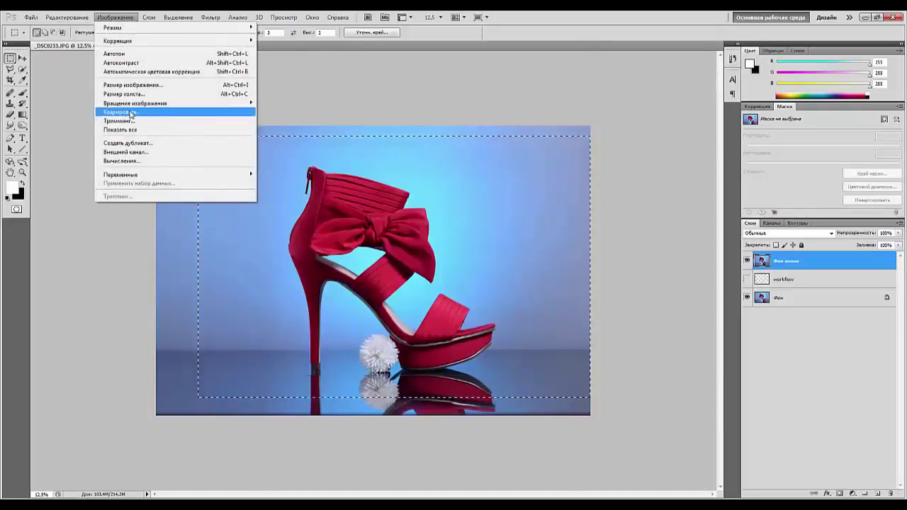
pyautogui.click(128, 113)
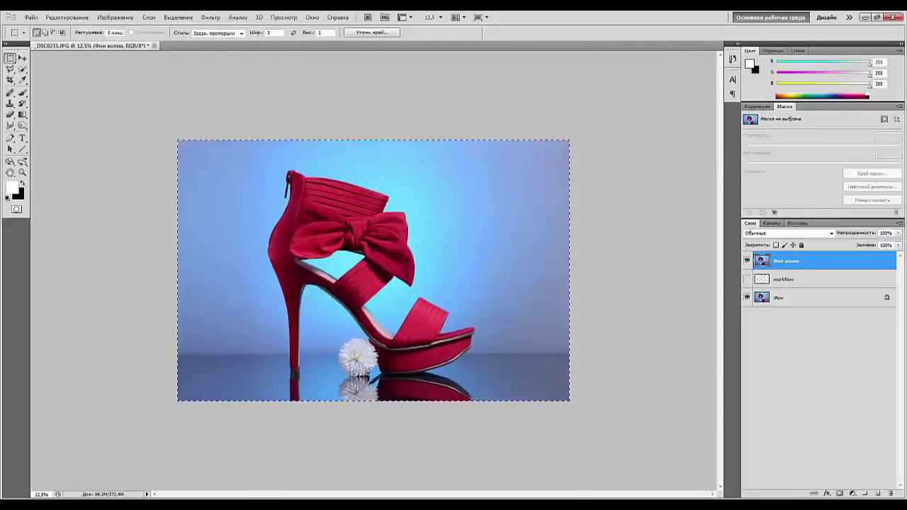
# Step: Outline the gap between the flower, the toe of the sole and their reflections with a closed Pen tool path
pyautogui.hotkey('ctrl', '+')
pyautogui.hotkey('ctrl', '+')
pyautogui.hotkey('ctrl', '+')
pyautogui.hotkey('ctrl', '+')
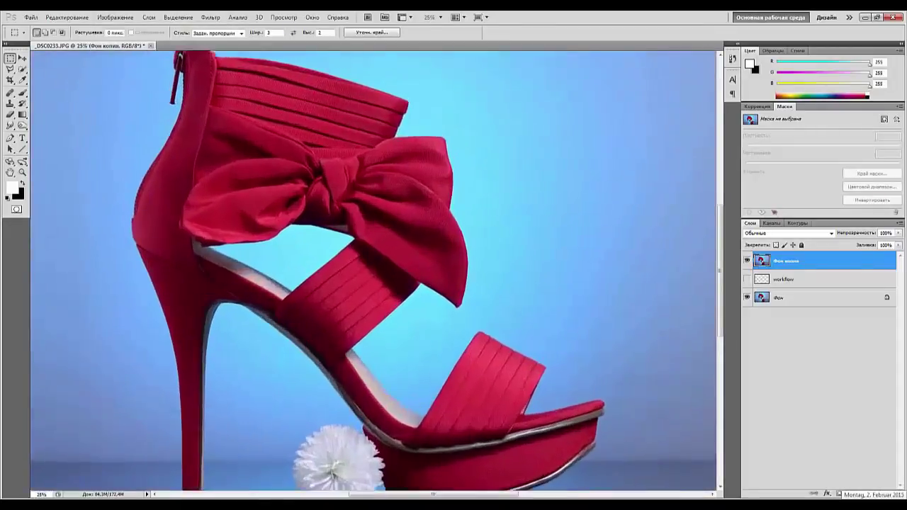
pyautogui.moveTo(325, 304); pyautogui.dragTo(298, 33)
pyautogui.moveTo(439, 375); pyautogui.dragTo(444, 351)
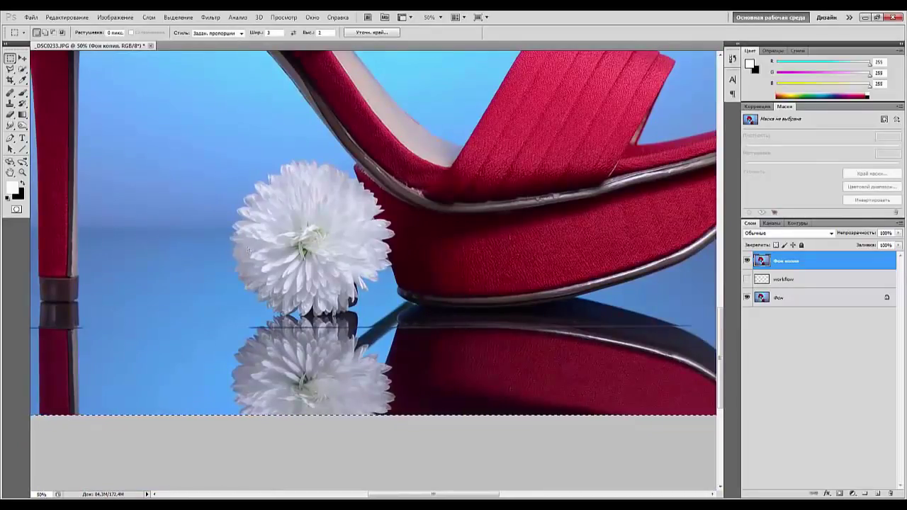
pyautogui.click(10, 139)
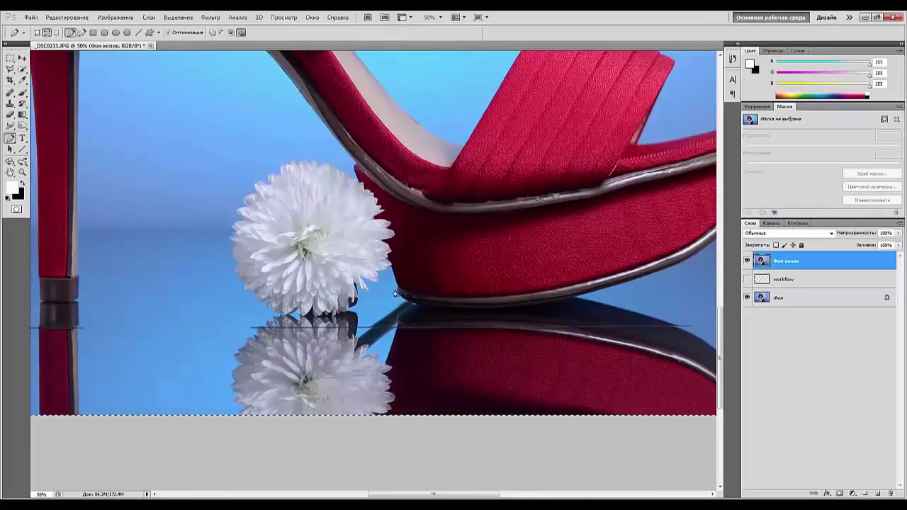
pyautogui.click(400, 292)
pyautogui.click(417, 303)
pyautogui.click(399, 314)
pyautogui.click(398, 323)
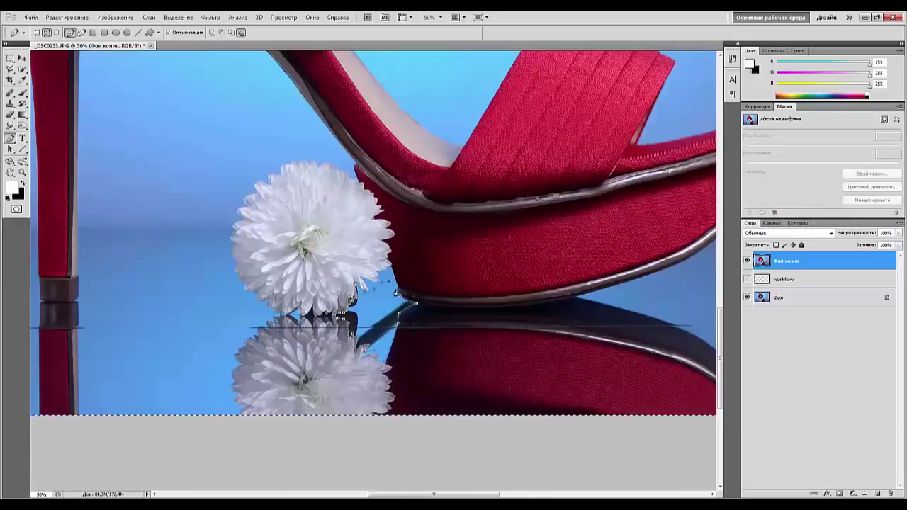
# Step: Convert the path between the flower and the sole into a new selection
pyautogui.rightClick(397, 293)
pyautogui.click(419, 350)
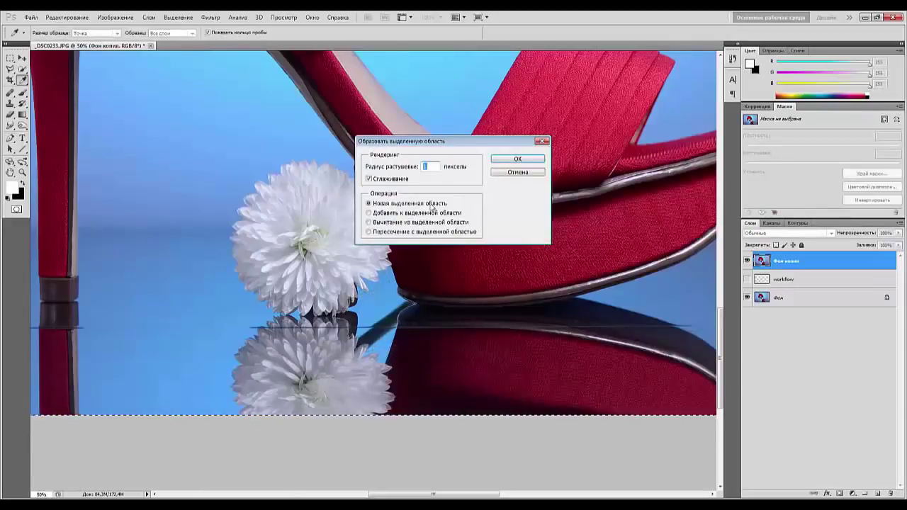
pyautogui.click(517, 159)
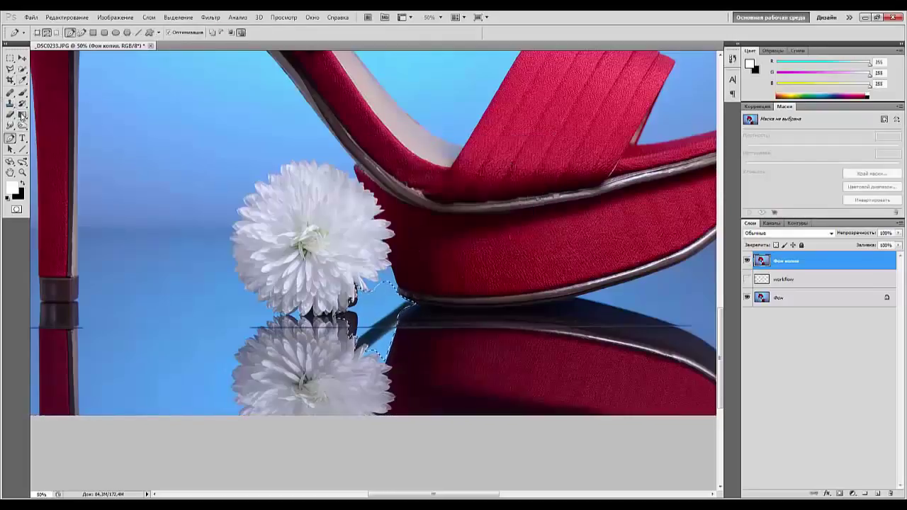
# Step: Sample the blue beside the flower above the tabletop line as foreground colour and the blue between the reflections as background colour
pyautogui.click(22, 114)
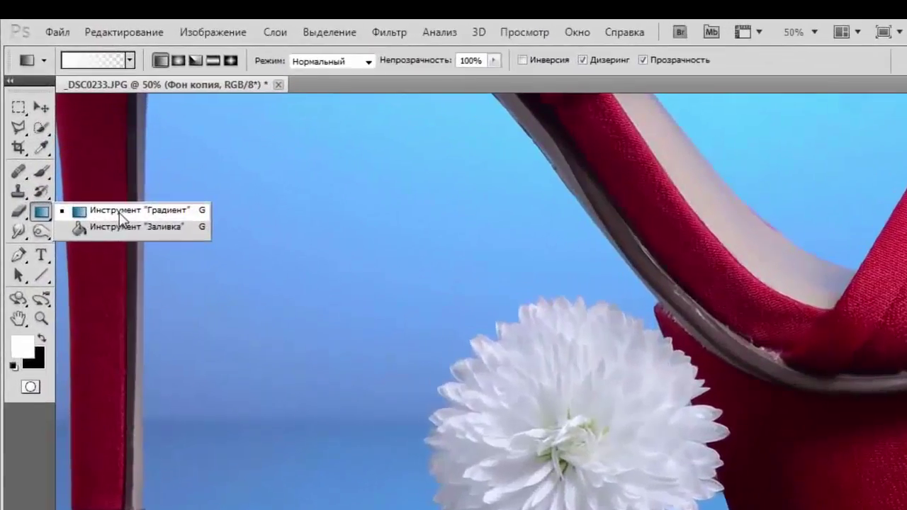
pyautogui.click(120, 212)
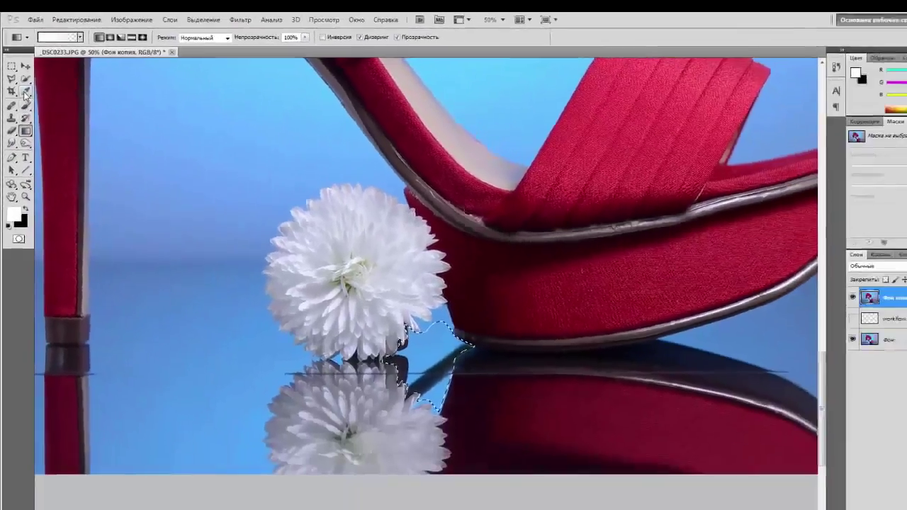
pyautogui.press('i')
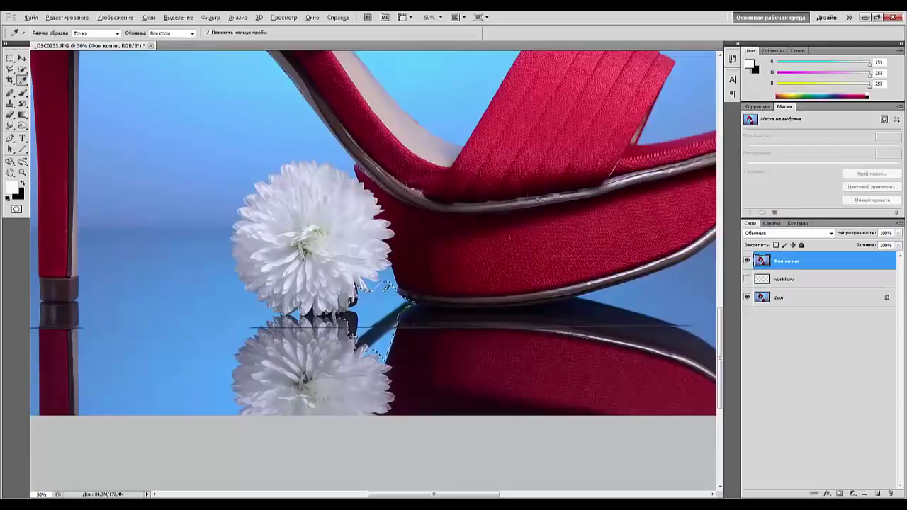
pyautogui.keyDown('alt'); pyautogui.click(385, 289); pyautogui.keyUp('alt')
pyautogui.click(22, 183)
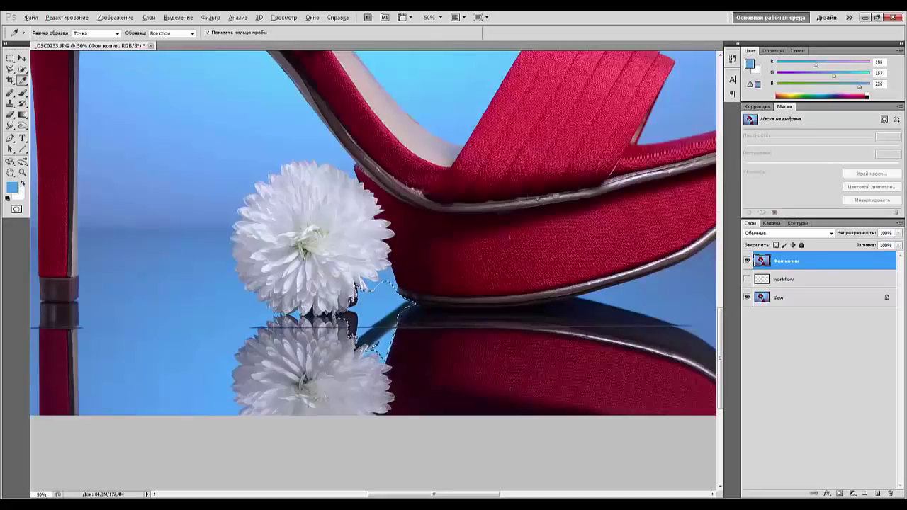
pyautogui.keyDown('alt'); pyautogui.click(383, 350); pyautogui.keyUp('alt')
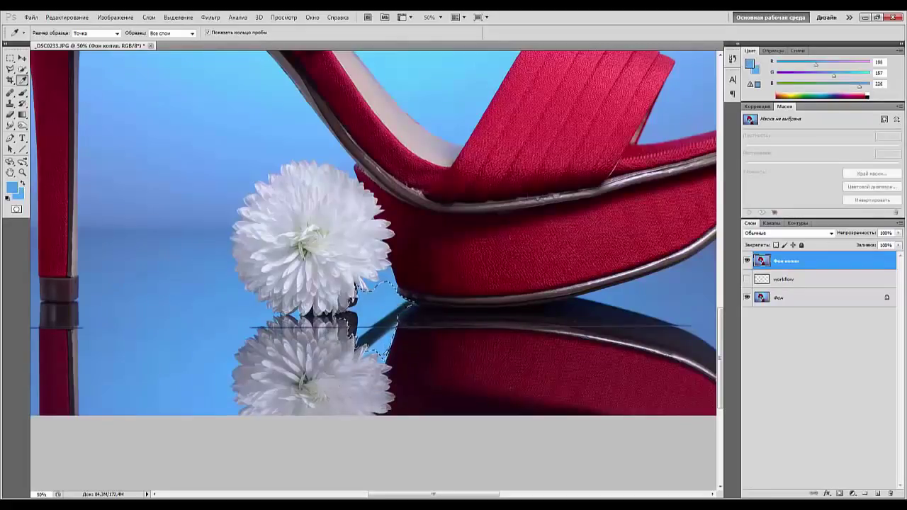
# Step: Fill the selected gap with a vertical foreground-to-background gradient at 100% opacity to cover the flower's support, and deselect it
pyautogui.click(22, 114)
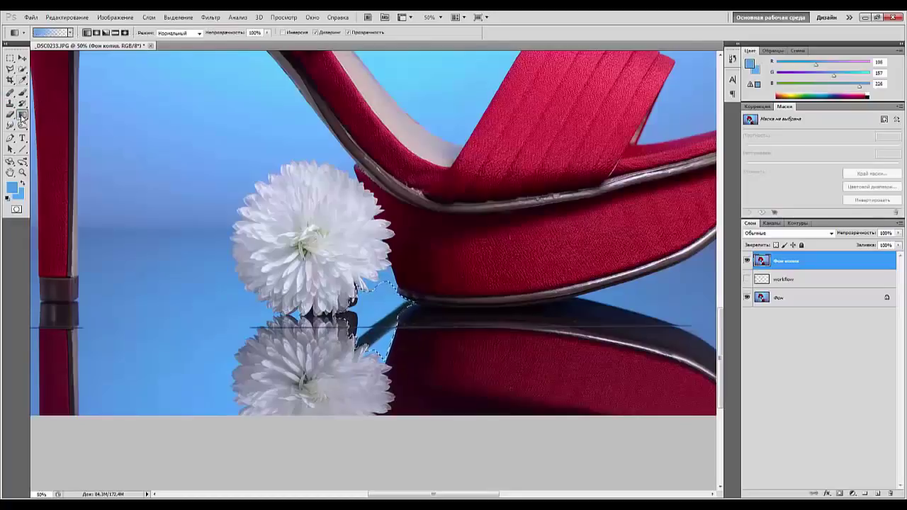
pyautogui.click(71, 32)
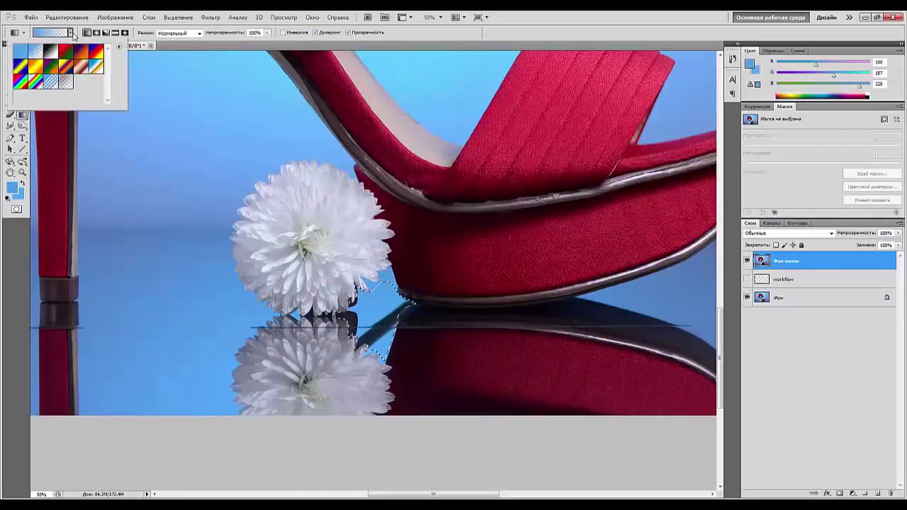
pyautogui.click(16, 51)
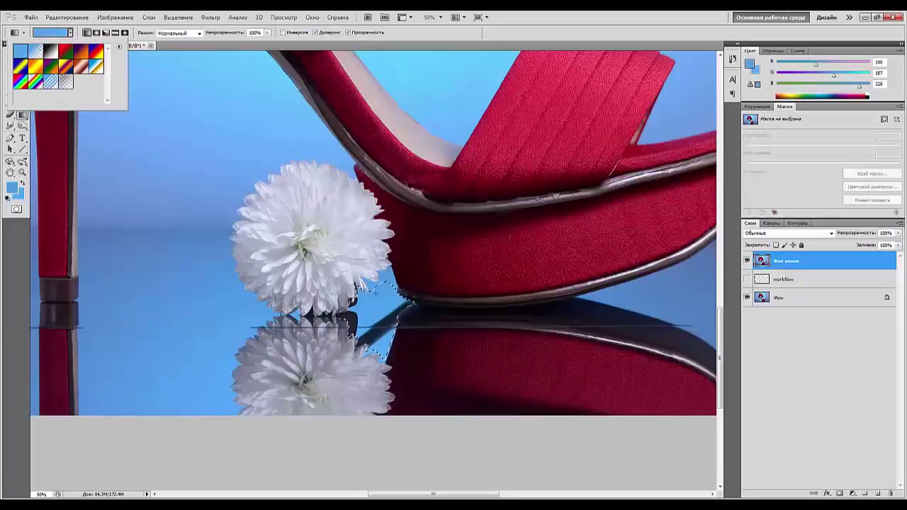
pyautogui.moveTo(377, 293); pyautogui.dragTo(376, 325)
pyautogui.hotkey('ctrl', '-')
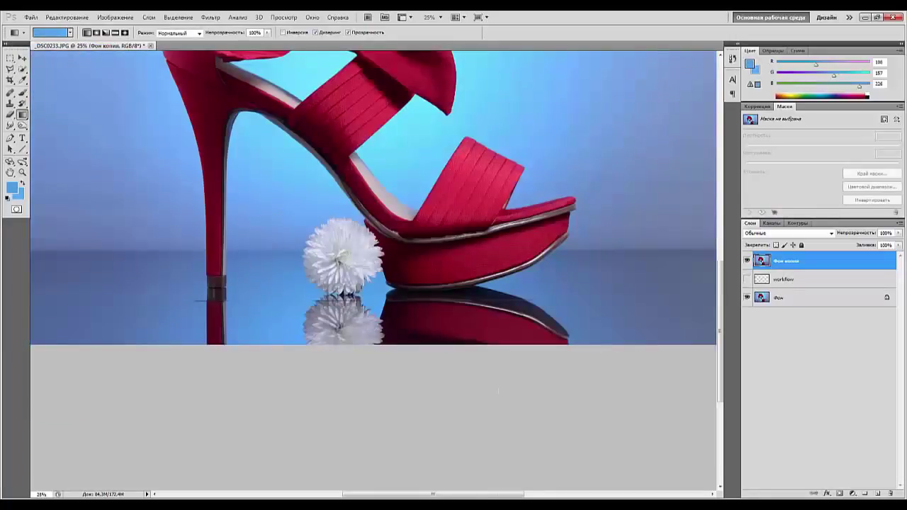
# Step: Start a Pen tool path around the dark support under the flower, following the edges of its lower right petals
pyautogui.hotkey('ctrl', '+')
pyautogui.hotkey('ctrl', '+')
pyautogui.hotkey('ctrl', '+')
pyautogui.hotkey('ctrl', '+')
pyautogui.hotkey('ctrl', '+')
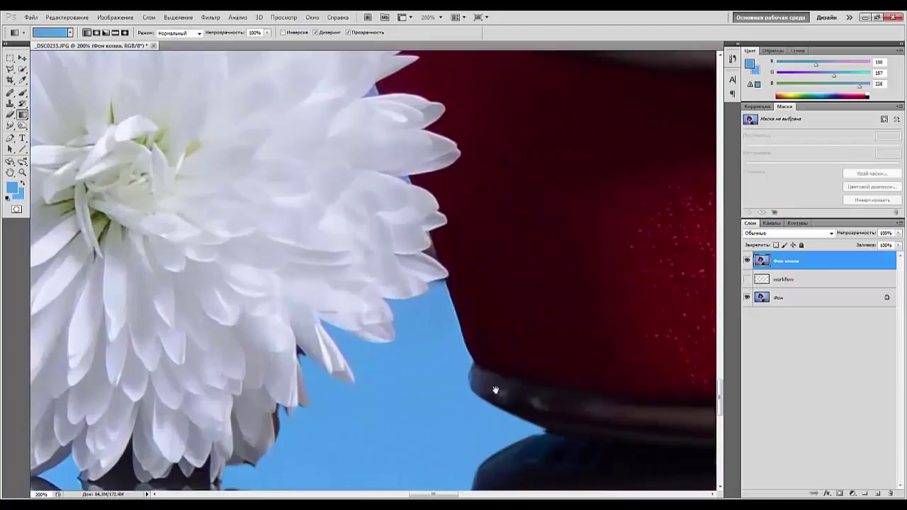
pyautogui.moveTo(405, 324); pyautogui.dragTo(545, 108)
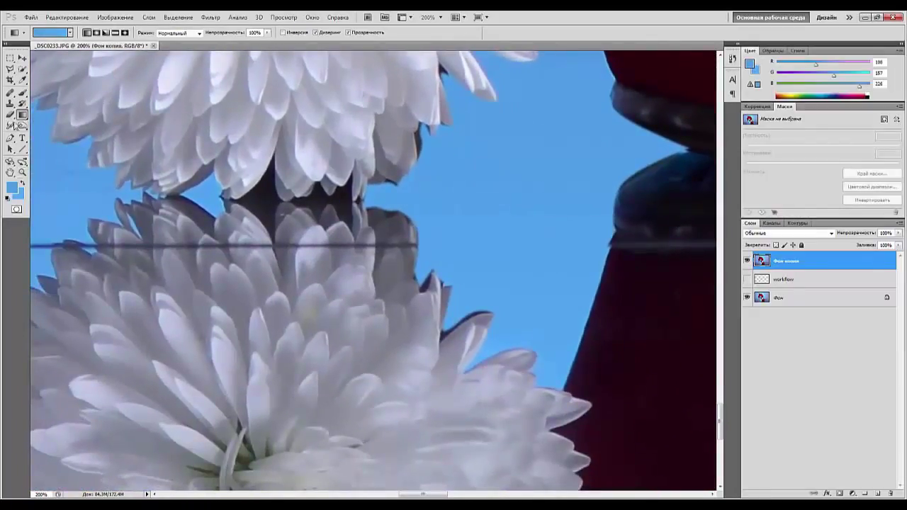
pyautogui.press('p')
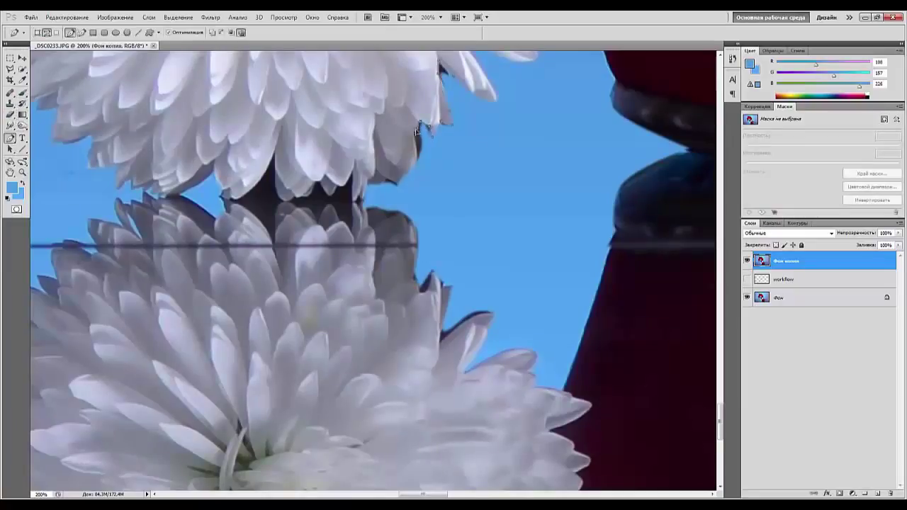
pyautogui.click(415, 149)
pyautogui.click(417, 163)
pyautogui.click(405, 175)
pyautogui.click(386, 181)
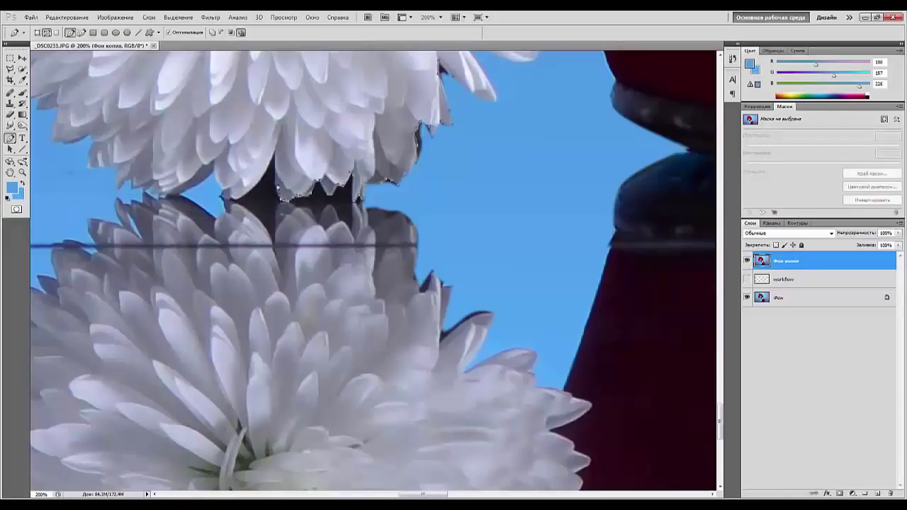
# Step: Complete the Pen tool path around the dark support, tracing the flower's lower petals and the tips of their reflection, and close it through the blue background
pyautogui.moveTo(276, 190)
pyautogui.mouseDown()
pyautogui.moveTo(274, 153)
pyautogui.moveTo(258, 186)
pyautogui.mouseUp()
pyautogui.click(276, 151)
pyautogui.click(275, 150)
pyautogui.click(243, 197)
pyautogui.click(234, 199)
pyautogui.moveTo(227, 192)
pyautogui.mouseDown()
pyautogui.moveTo(178, 195)
pyautogui.moveTo(165, 219)
pyautogui.moveTo(184, 201)
pyautogui.moveTo(371, 210)
pyautogui.moveTo(404, 228)
pyautogui.mouseUp()
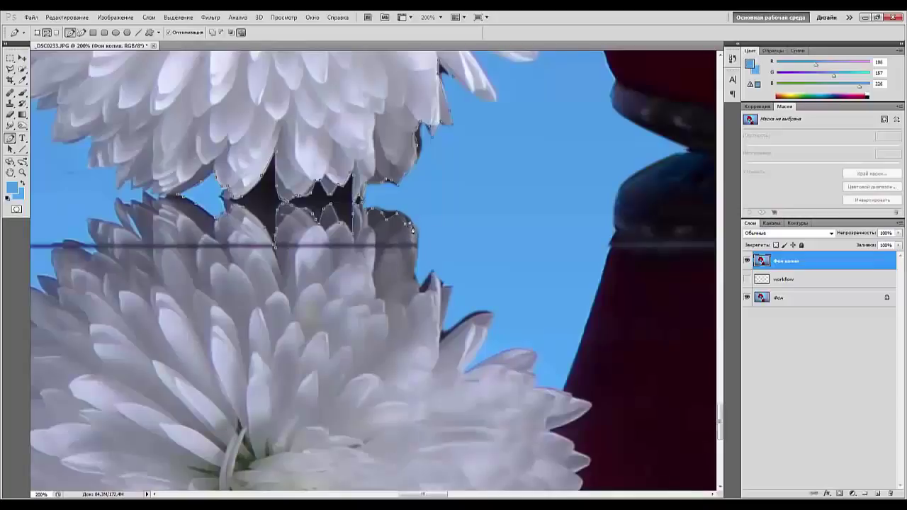
pyautogui.click(416, 245)
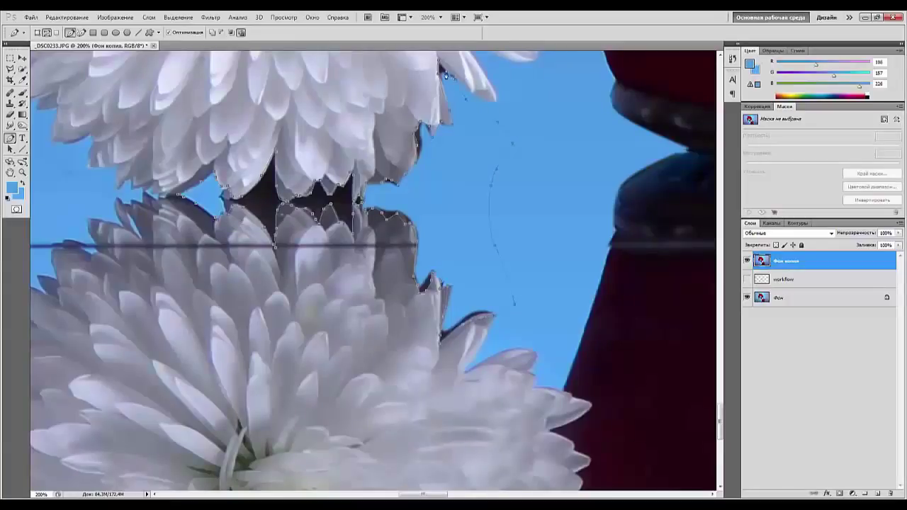
pyautogui.click(453, 77)
# Step: Convert the closed path into a selection and brush background blue over the dark support between the flower and its reflection
pyautogui.rightClick(456, 155)
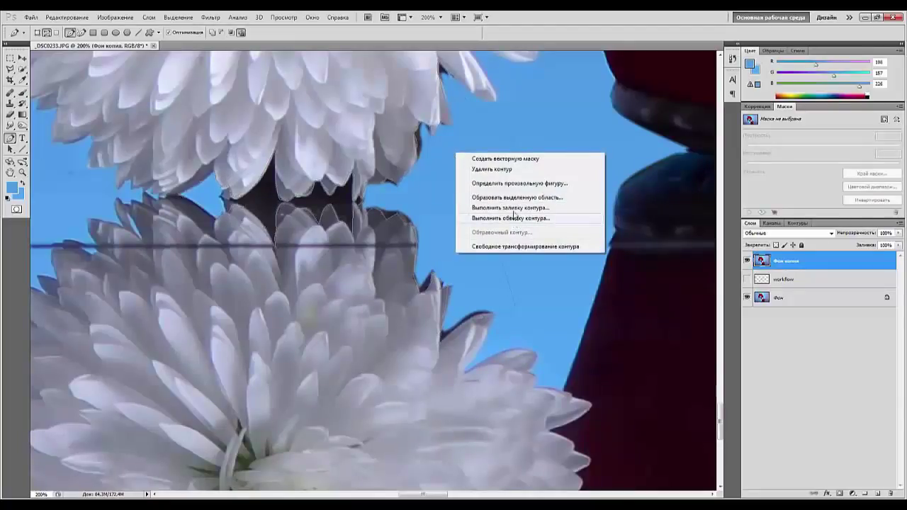
pyautogui.click(512, 198)
pyautogui.click(517, 159)
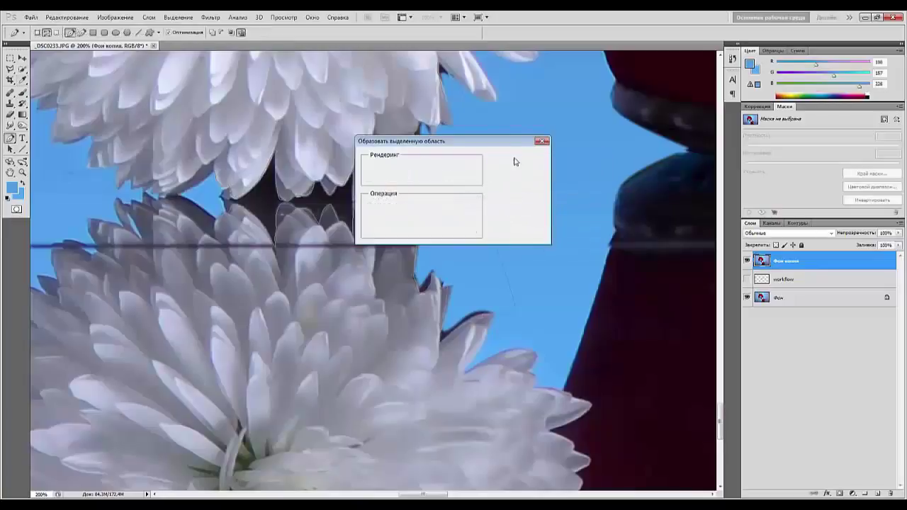
pyautogui.click(22, 92)
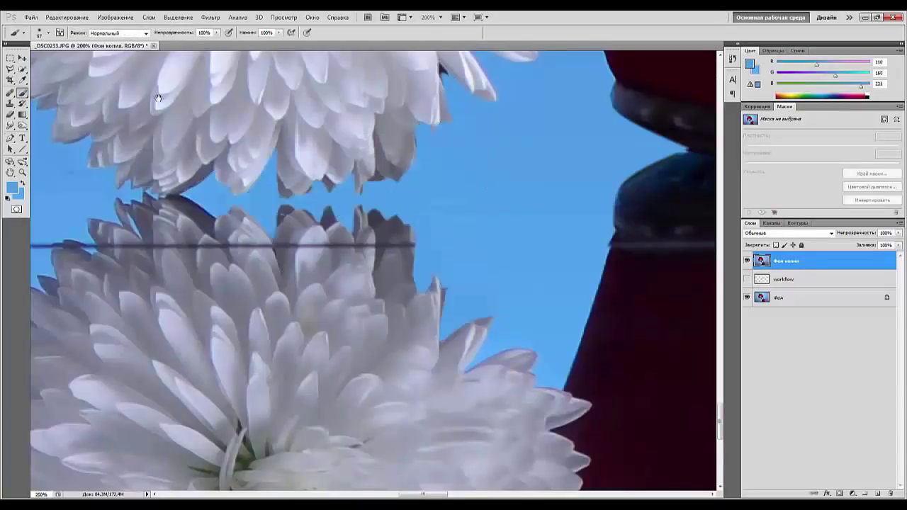
# Step: Reduce the brush size and paint blue over the leftover dark fringes along the flower's lower petal edges
pyautogui.moveTo(228, 114); pyautogui.dragTo(241, 322)
pyautogui.hotkey('ctrl', '+')
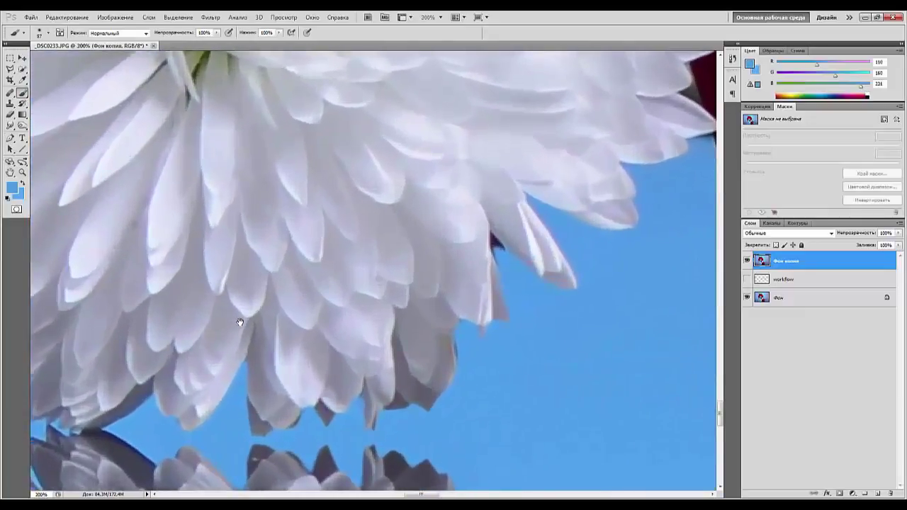
pyautogui.rightClick(505, 215)
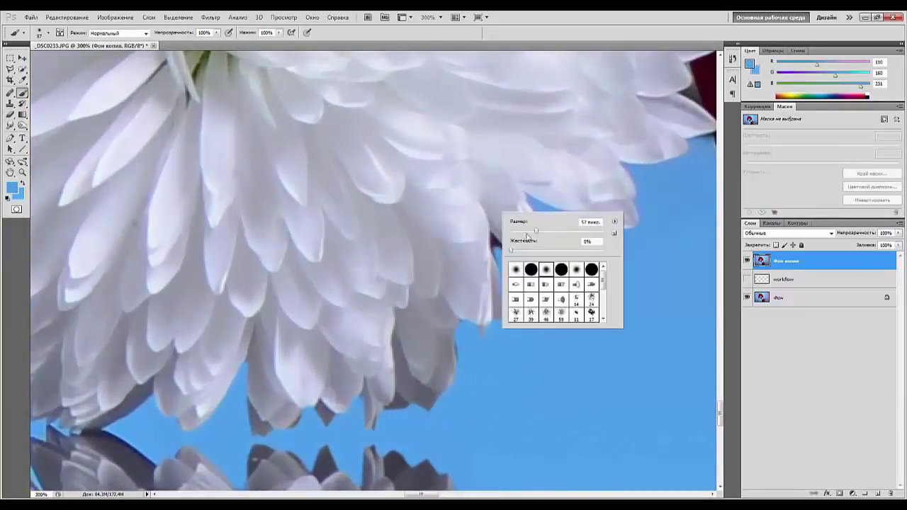
pyautogui.moveTo(536, 230)
pyautogui.mouseDown()
pyautogui.moveTo(501, 247)
pyautogui.moveTo(507, 253)
pyautogui.moveTo(493, 235)
pyautogui.moveTo(500, 267)
pyautogui.moveTo(492, 234)
pyautogui.mouseUp()
pyautogui.press('Return')
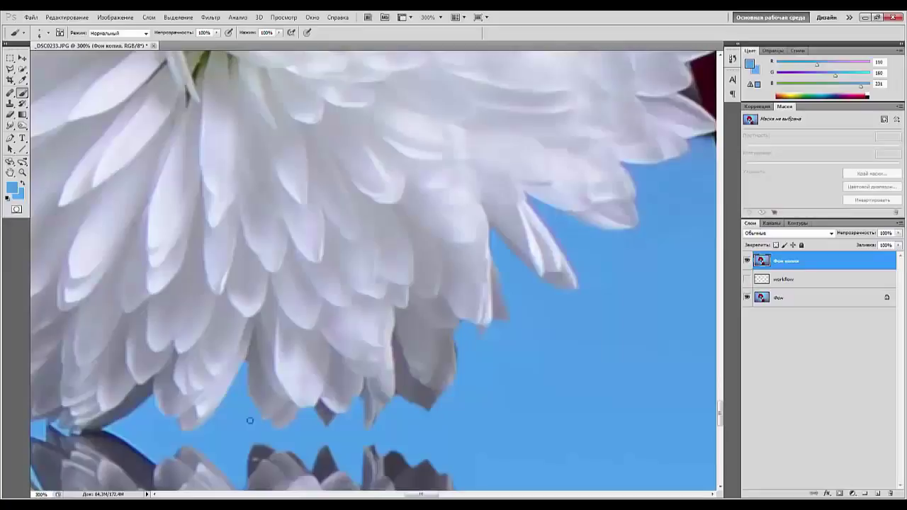
pyautogui.moveTo(107, 431); pyautogui.dragTo(152, 465)
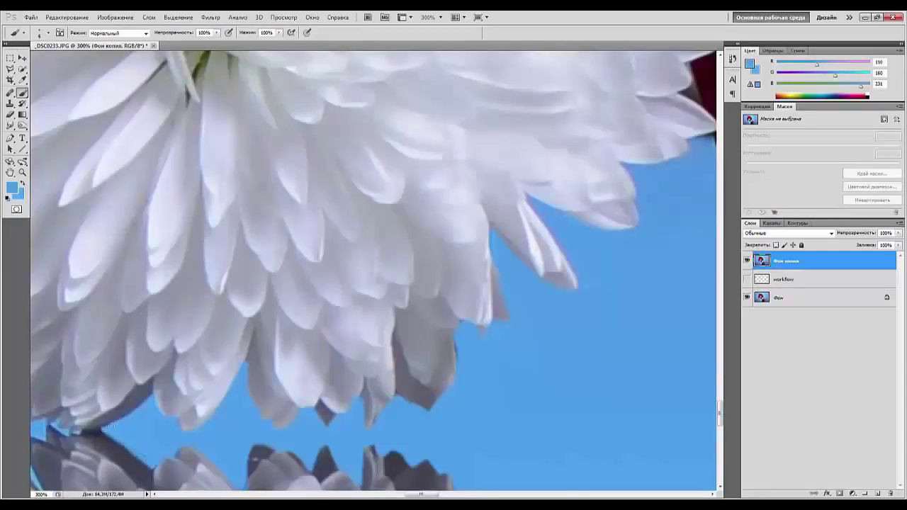
# Step: Smudge away the tabletop line across the light petals in the middle of the flower's reflection
pyautogui.moveTo(561, 371)
pyautogui.mouseDown()
pyautogui.moveTo(506, 430)
pyautogui.moveTo(615, 120)
pyautogui.moveTo(636, 117)
pyautogui.mouseUp()
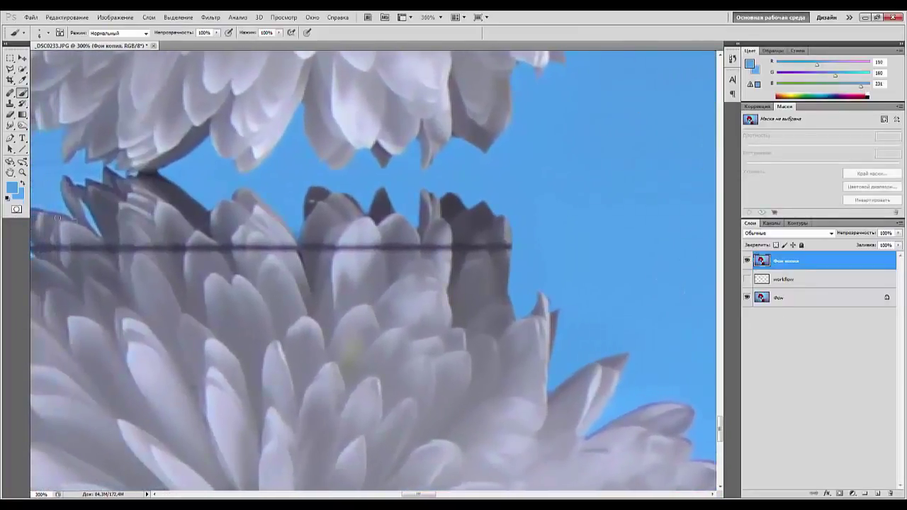
pyautogui.click(10, 126)
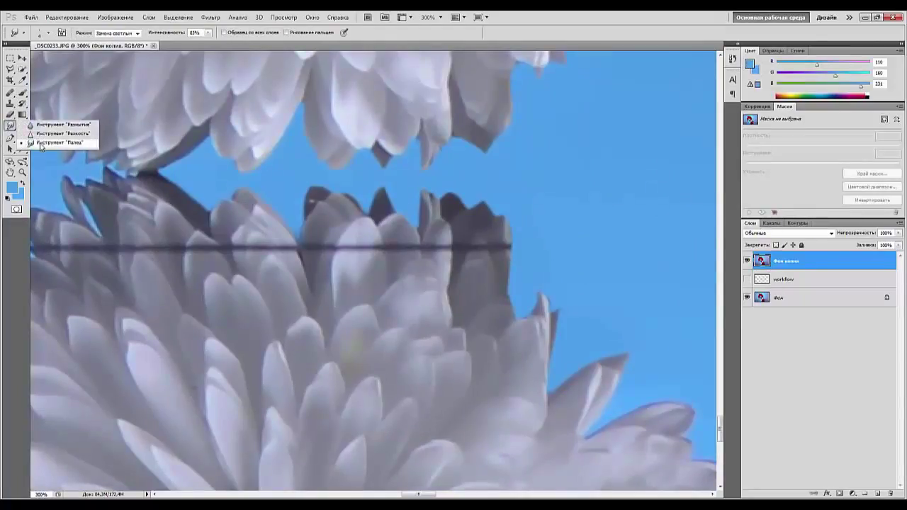
pyautogui.click(41, 143)
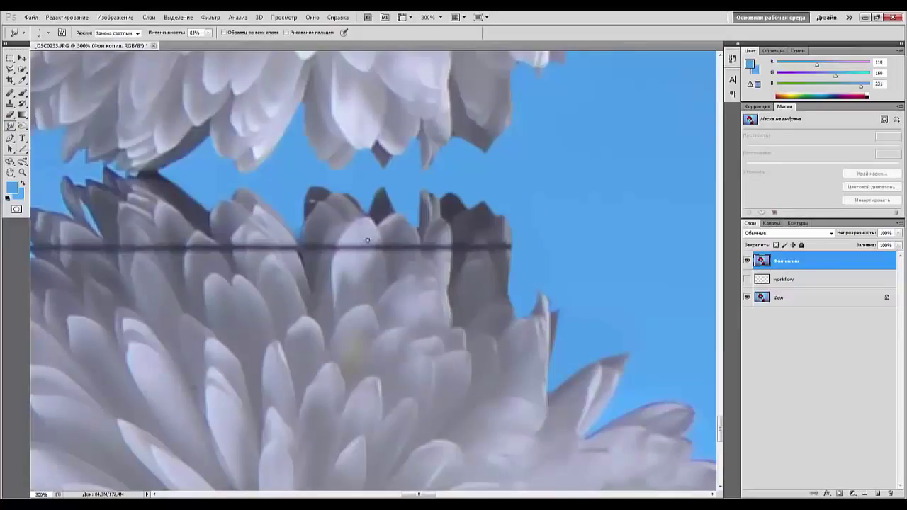
pyautogui.moveTo(380, 253); pyautogui.dragTo(382, 262)
pyautogui.moveTo(360, 247); pyautogui.dragTo(351, 253)
pyautogui.moveTo(446, 242); pyautogui.dragTo(443, 253)
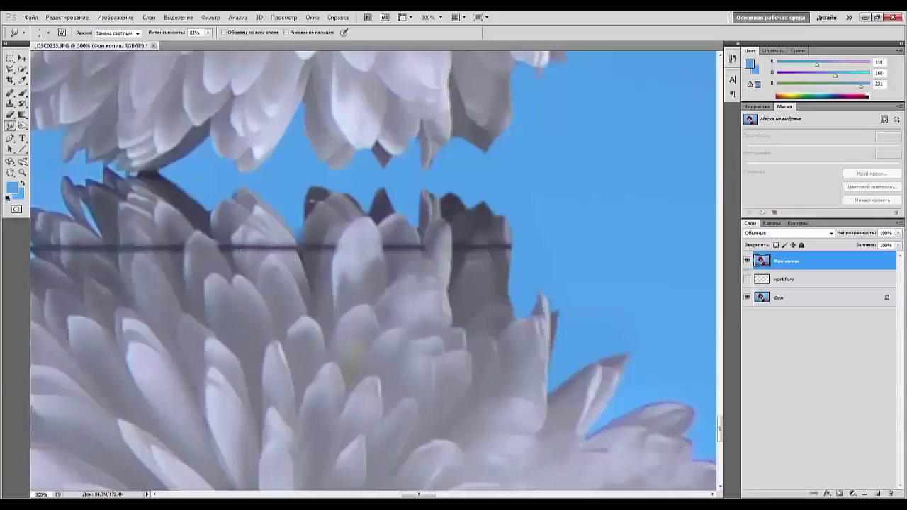
pyautogui.moveTo(252, 240); pyautogui.dragTo(252, 252)
pyautogui.moveTo(270, 244); pyautogui.dragTo(252, 240)
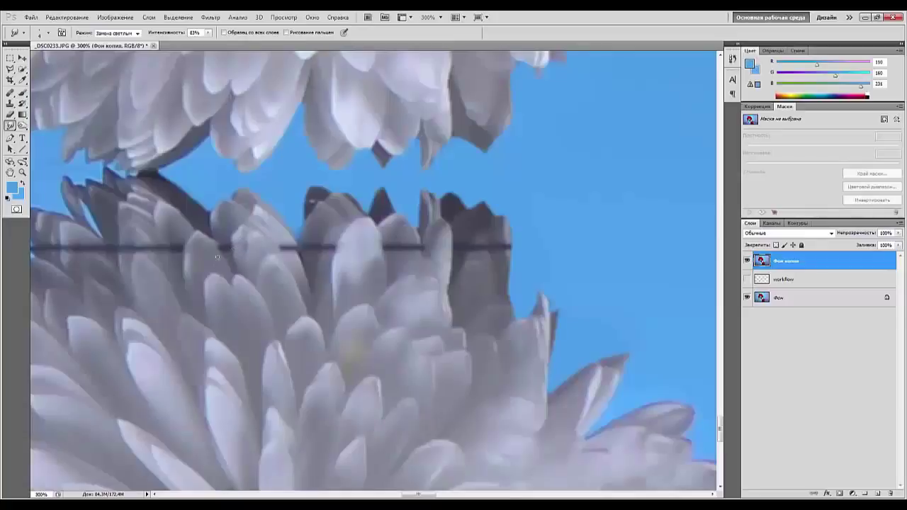
# Step: Smudge out the line remaining between the reflected petals as far as the reflection's right edge
pyautogui.moveTo(224, 248)
pyautogui.mouseDown()
pyautogui.moveTo(319, 240)
pyautogui.moveTo(390, 257)
pyautogui.moveTo(424, 247)
pyautogui.mouseUp()
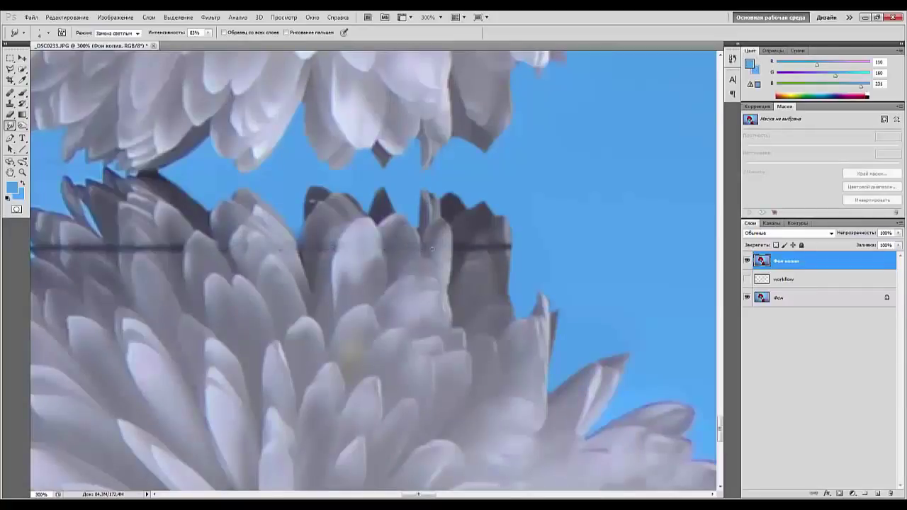
pyautogui.rightClick(327, 246)
pyautogui.moveTo(326, 246); pyautogui.dragTo(509, 247)
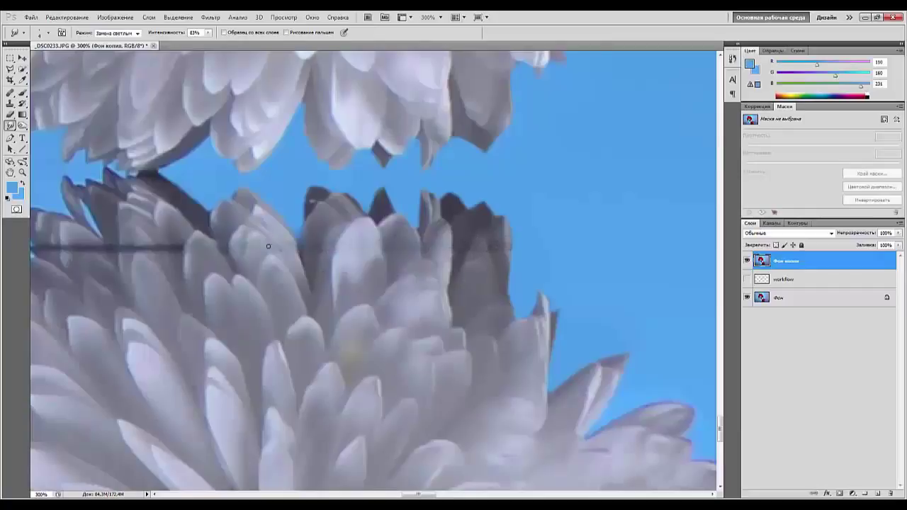
# Step: Smudge away the tabletop line over the reflection's left petals and the blue background beside them, undoing unwanted strokes
pyautogui.hotkey('ctrl', '+')
pyautogui.moveTo(240, 299); pyautogui.dragTo(421, 302)
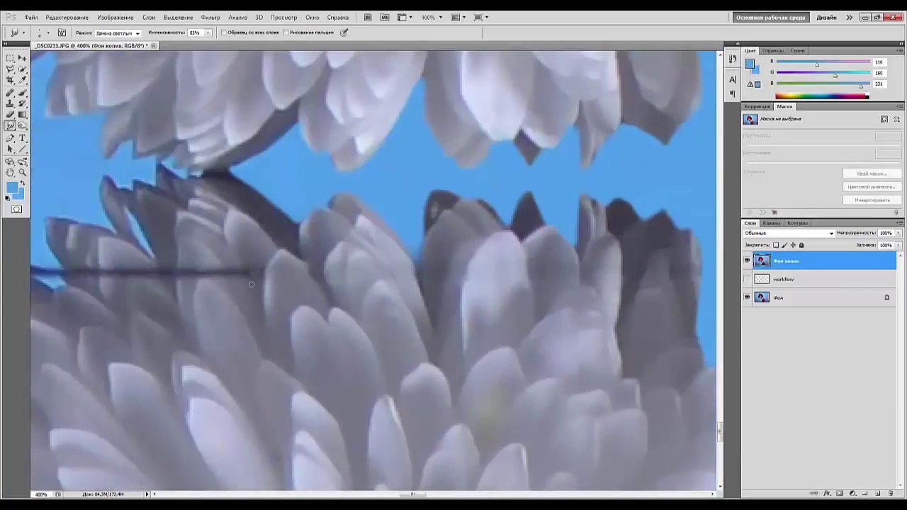
pyautogui.moveTo(251, 275)
pyautogui.mouseDown()
pyautogui.moveTo(159, 264)
pyautogui.moveTo(314, 325)
pyautogui.mouseUp()
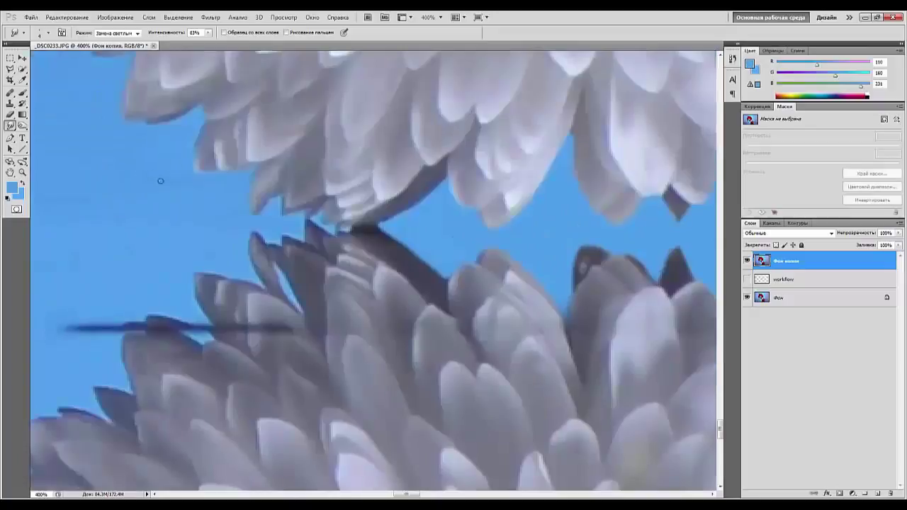
pyautogui.moveTo(60, 328); pyautogui.dragTo(146, 326)
pyautogui.moveTo(207, 331); pyautogui.dragTo(157, 321)
pyautogui.hotkey('ctrl', 'alt', 'z')
pyautogui.hotkey('ctrl', 'alt', 'z')
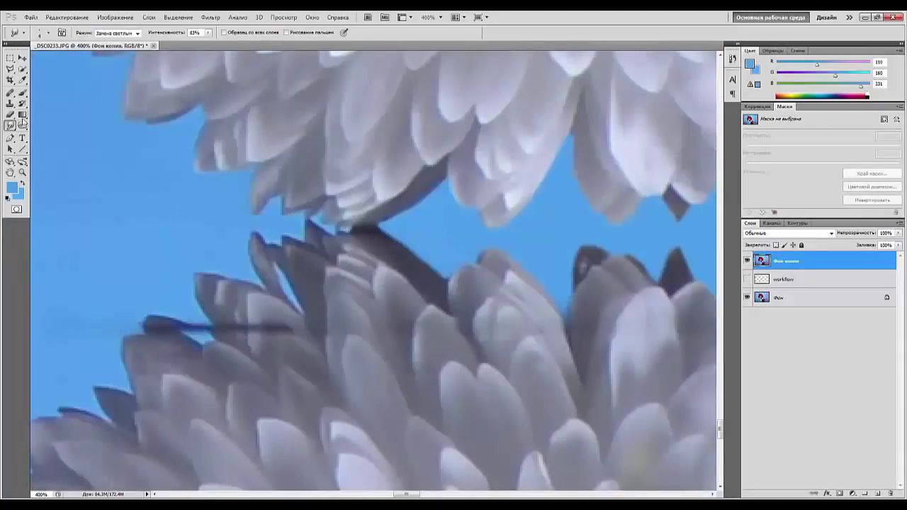
pyautogui.moveTo(281, 333)
pyautogui.mouseDown()
pyautogui.moveTo(259, 341)
pyautogui.moveTo(213, 331)
pyautogui.mouseUp()
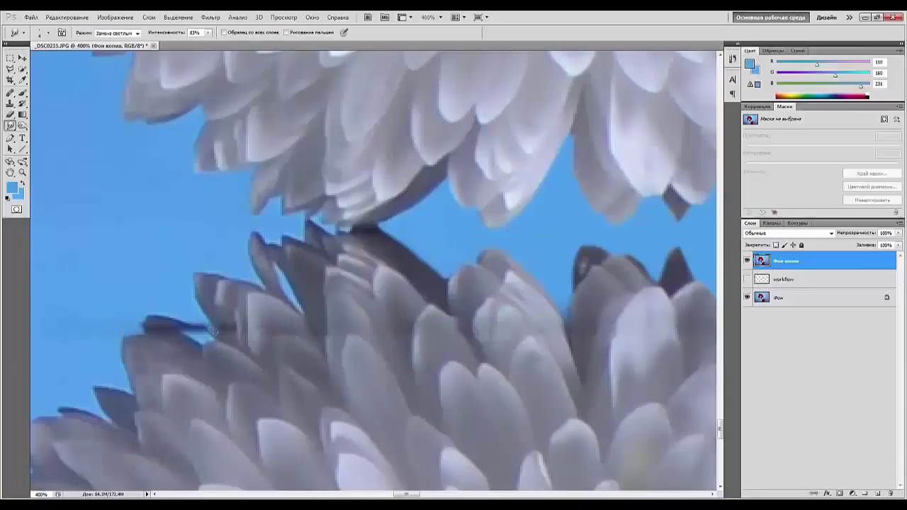
# Step: Set the Clone Stamp opacity to 100% and clone nearby blue over the last piece of line at the reflection's left edge
pyautogui.click(10, 103)
pyautogui.moveTo(152, 319); pyautogui.dragTo(180, 319)
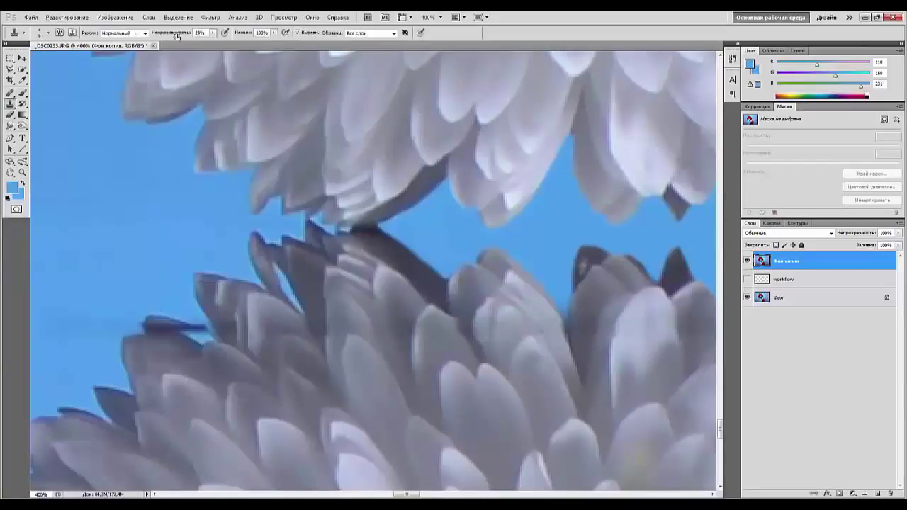
pyautogui.moveTo(177, 35); pyautogui.dragTo(245, 35)
pyautogui.keyDown('alt'); pyautogui.click(126, 306); pyautogui.keyUp('alt')
pyautogui.moveTo(186, 321)
pyautogui.mouseDown()
pyautogui.moveTo(137, 317)
pyautogui.moveTo(198, 326)
pyautogui.mouseUp()
pyautogui.keyDown('alt'); pyautogui.click(77, 314); pyautogui.keyUp('alt')
pyautogui.hotkey('ctrl', '-')
pyautogui.hotkey('ctrl', '-')
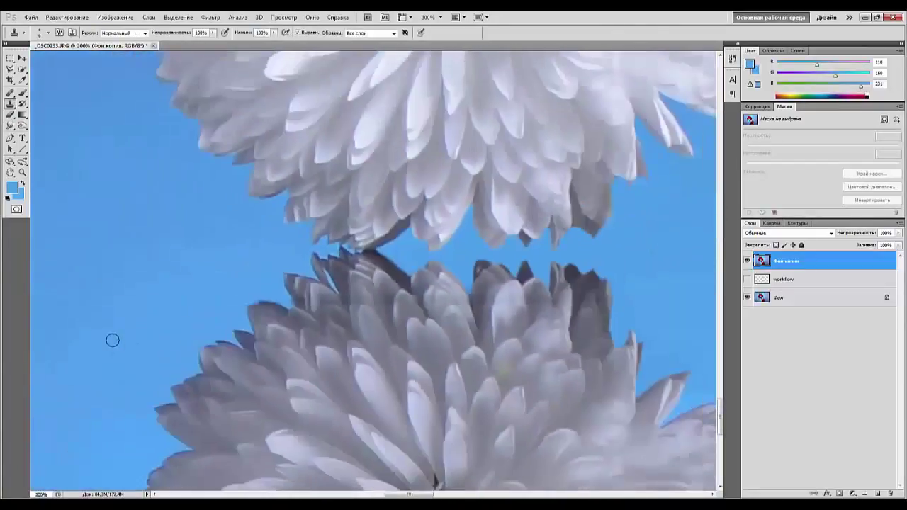
# Step: Clone background blue over the tabletop line to the right of the shoe's heel, up to the edge of the heel's reflection
pyautogui.click(10, 92)
pyautogui.hotkey('ctrl', '+')
pyautogui.moveTo(193, 360); pyautogui.dragTo(628, 283)
pyautogui.moveTo(522, 312); pyautogui.dragTo(549, 319)
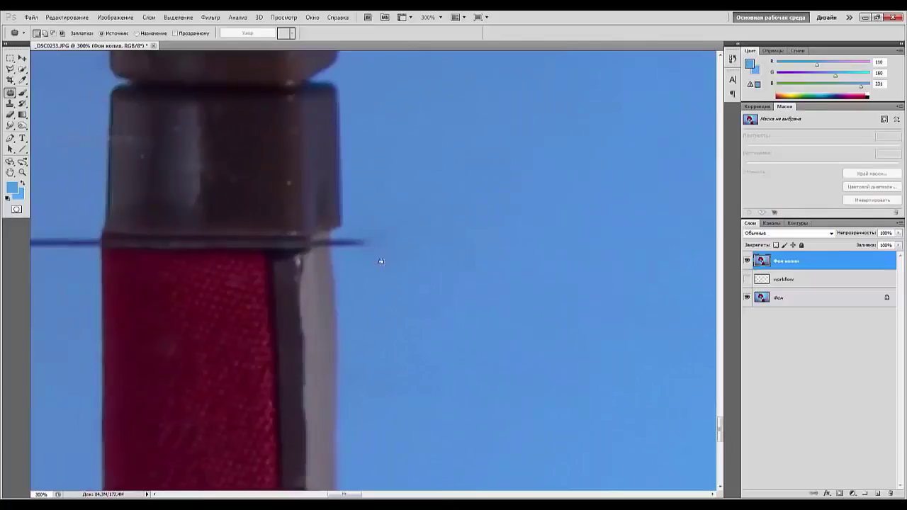
pyautogui.click(10, 103)
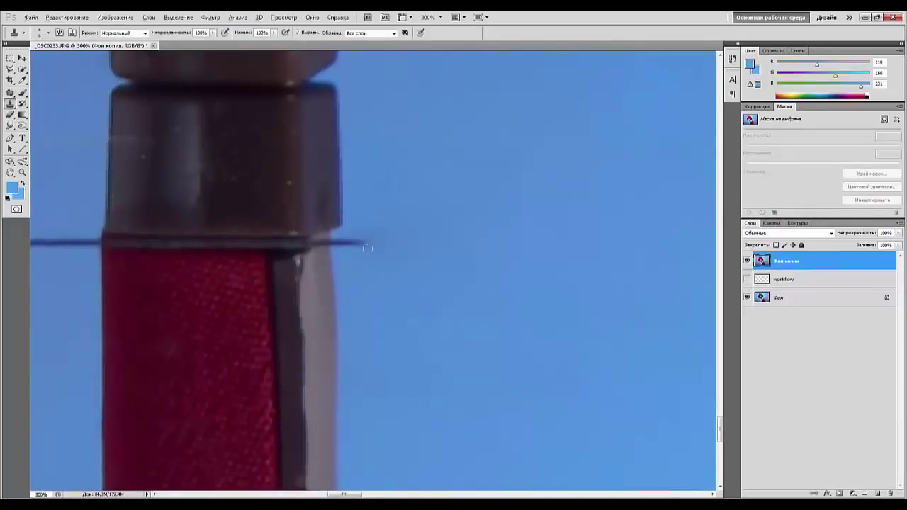
pyautogui.moveTo(361, 236); pyautogui.dragTo(340, 243)
pyautogui.moveTo(315, 248); pyautogui.dragTo(312, 246)
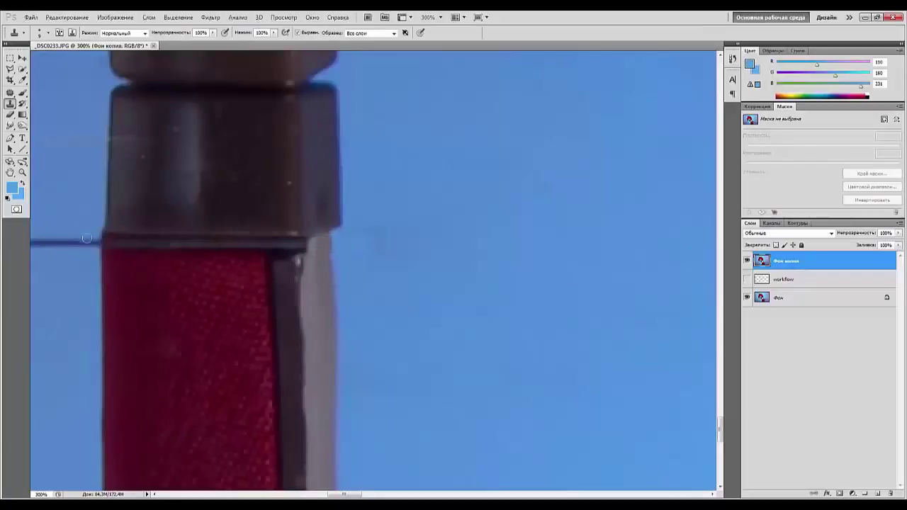
# Step: Clone background blue over the tabletop line directly left of the heel's reflection, undoing a misplaced stamp
pyautogui.moveTo(85, 239); pyautogui.dragTo(58, 243)
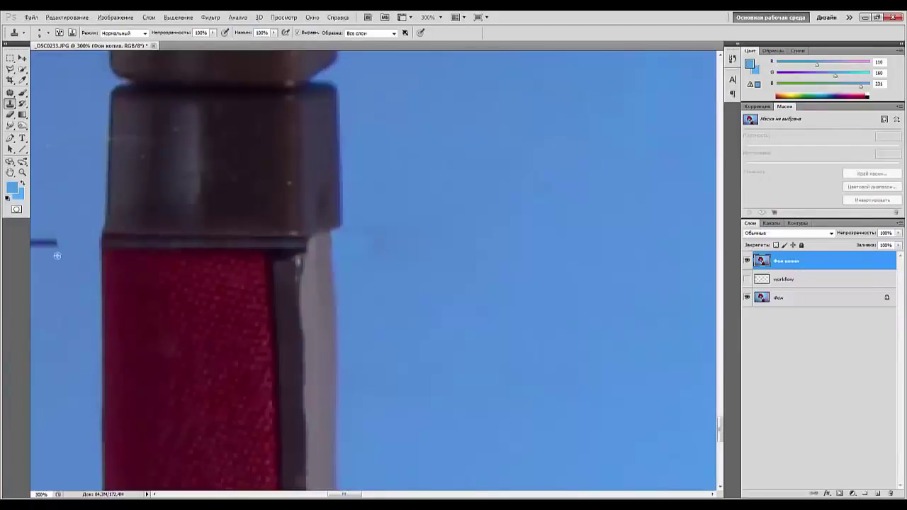
pyautogui.moveTo(57, 249)
pyautogui.mouseDown()
pyautogui.moveTo(35, 239)
pyautogui.moveTo(51, 234)
pyautogui.mouseUp()
pyautogui.keyDown('alt'); pyautogui.click(64, 218); pyautogui.keyUp('alt')
pyautogui.keyDown('alt'); pyautogui.click(118, 263); pyautogui.keyUp('alt')
pyautogui.click(85, 284)
pyautogui.hotkey('ctrl', 'z')
pyautogui.moveTo(118, 302)
pyautogui.mouseDown()
pyautogui.moveTo(170, 360)
pyautogui.moveTo(293, 371)
pyautogui.mouseUp()
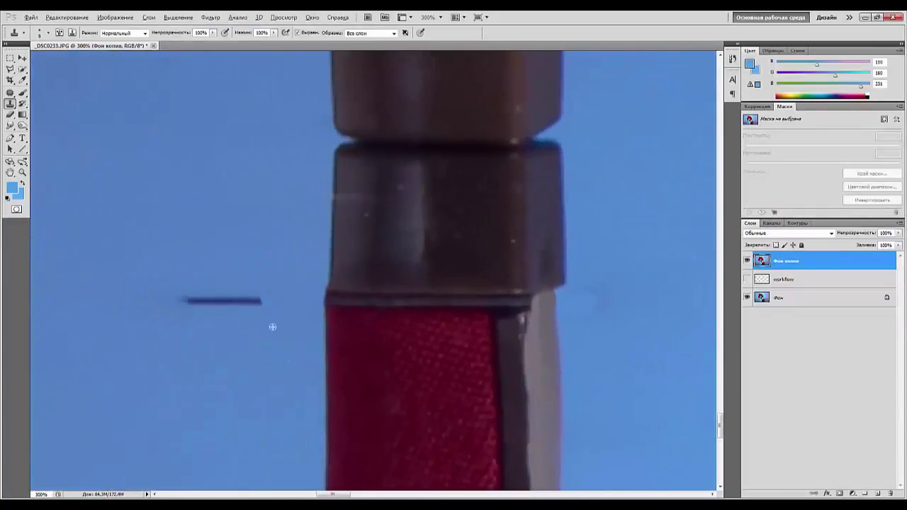
# Step: Cover the remaining line segment left of the heel with cloned blue, enlarging the clone brush to 27 px for its far end
pyautogui.moveTo(263, 305); pyautogui.dragTo(212, 305)
pyautogui.rightClick(250, 362)
pyautogui.moveTo(263, 381); pyautogui.dragTo(269, 382)
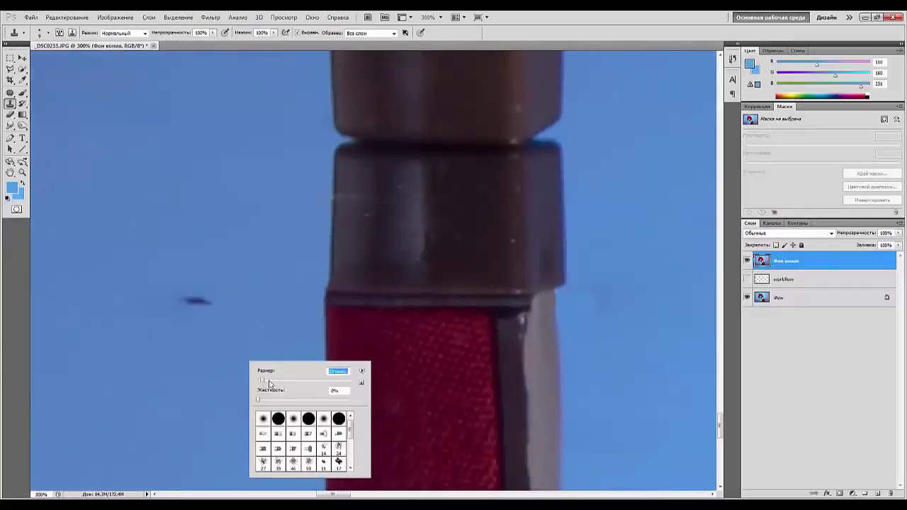
pyautogui.keyDown('alt'); pyautogui.click(221, 340); pyautogui.keyUp('alt')
pyautogui.moveTo(206, 305); pyautogui.dragTo(194, 300)
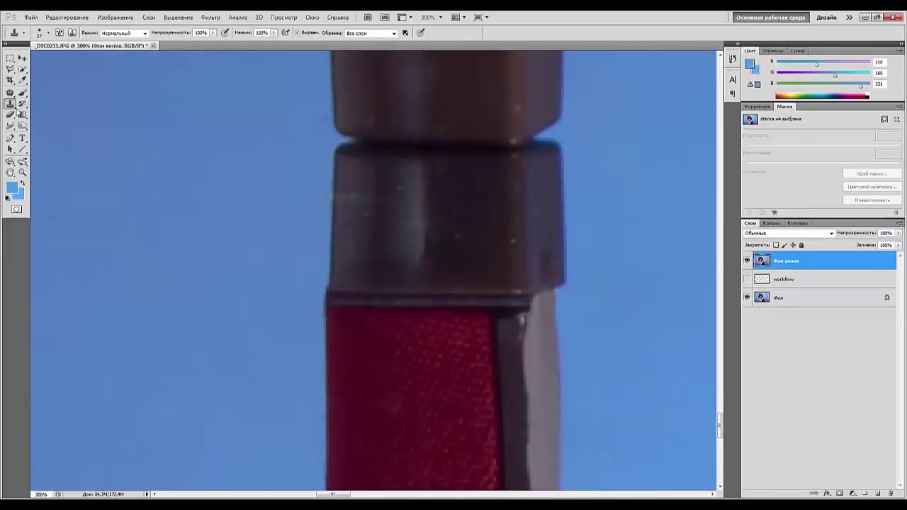
# Step: Patch the uneven spots in the blue background left of the heel with clean neighbouring areas, and deselect
pyautogui.click(10, 93)
pyautogui.moveTo(299, 325)
pyautogui.mouseDown()
pyautogui.moveTo(196, 262)
pyautogui.moveTo(215, 343)
pyautogui.moveTo(275, 338)
pyautogui.moveTo(301, 324)
pyautogui.mouseUp()
pyautogui.moveTo(180, 248); pyautogui.dragTo(118, 135)
pyautogui.hotkey('ctrl', 'd')
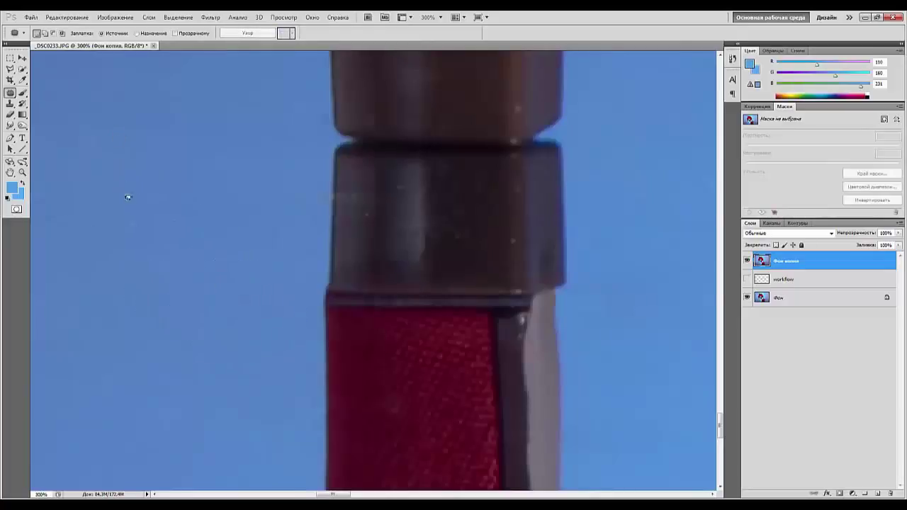
pyautogui.moveTo(115, 221)
pyautogui.mouseDown()
pyautogui.moveTo(107, 150)
pyautogui.moveTo(138, 172)
pyautogui.mouseUp()
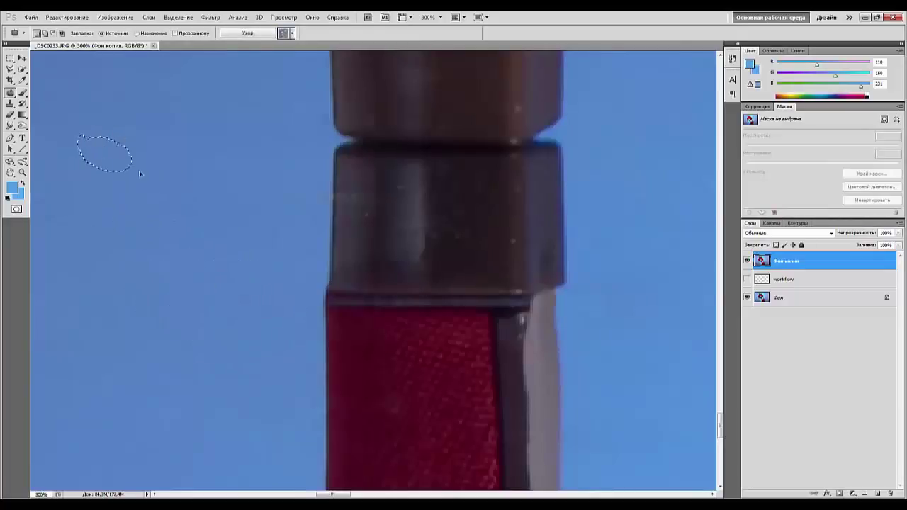
pyautogui.moveTo(209, 139)
pyautogui.mouseDown()
pyautogui.moveTo(231, 151)
pyautogui.moveTo(190, 193)
pyautogui.moveTo(154, 188)
pyautogui.mouseUp()
pyautogui.hotkey('ctrl', 'd')
pyautogui.hotkey('ctrl', 'd')
pyautogui.hotkey('ctrl', '-')
pyautogui.hotkey('ctrl', '-')
pyautogui.hotkey('ctrl', '-')
pyautogui.hotkey('ctrl', '-')
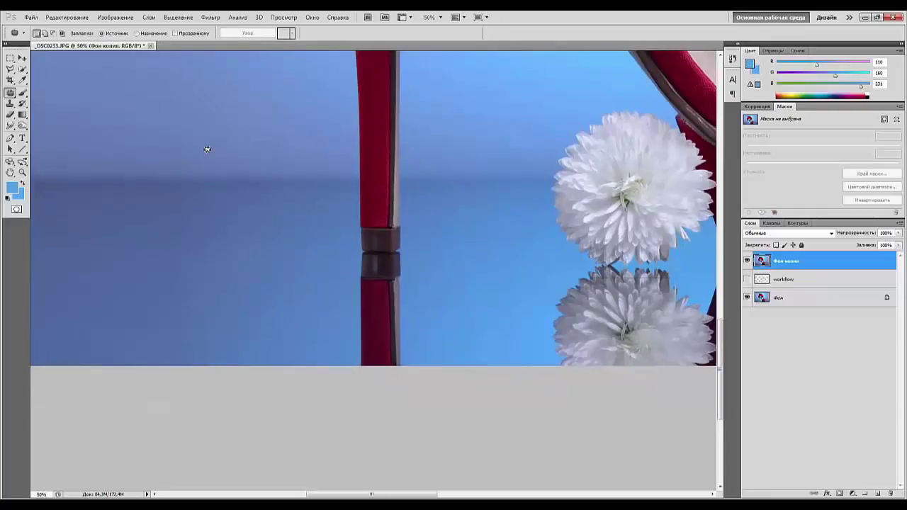
# Step: Smudge away the light specks and scratch on the heel tip and its reflection, with the Smudge tool in Darken mode
pyautogui.hotkey('ctrl', '+')
pyautogui.hotkey('ctrl', '+')
pyautogui.hotkey('ctrl', '+')
pyautogui.hotkey('ctrl', '+')
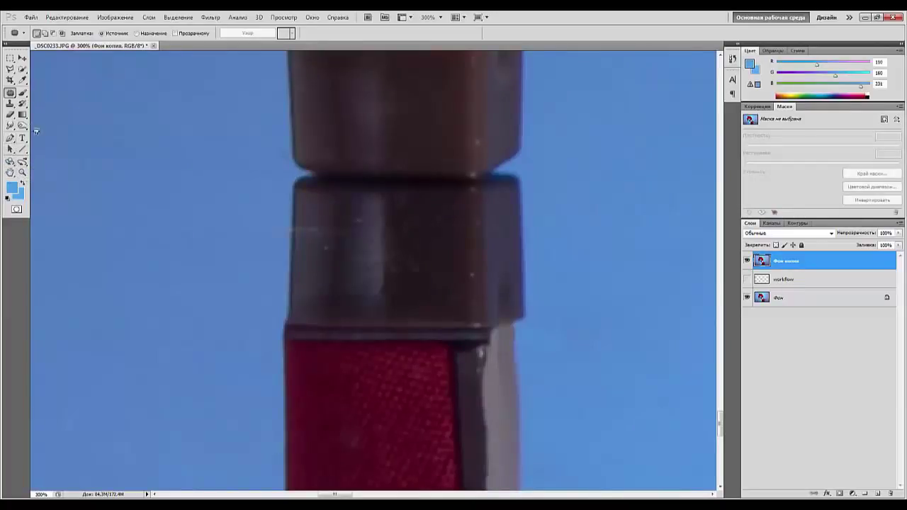
pyautogui.click(10, 126)
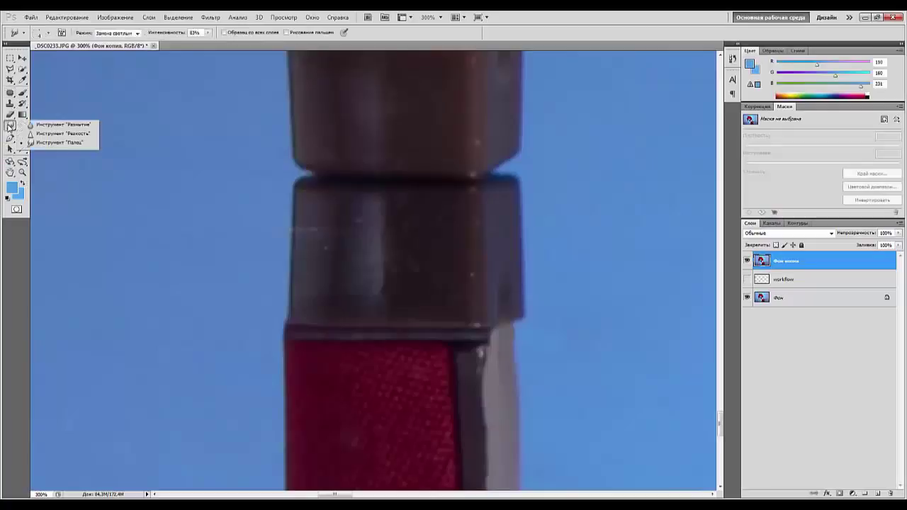
pyautogui.click(138, 33)
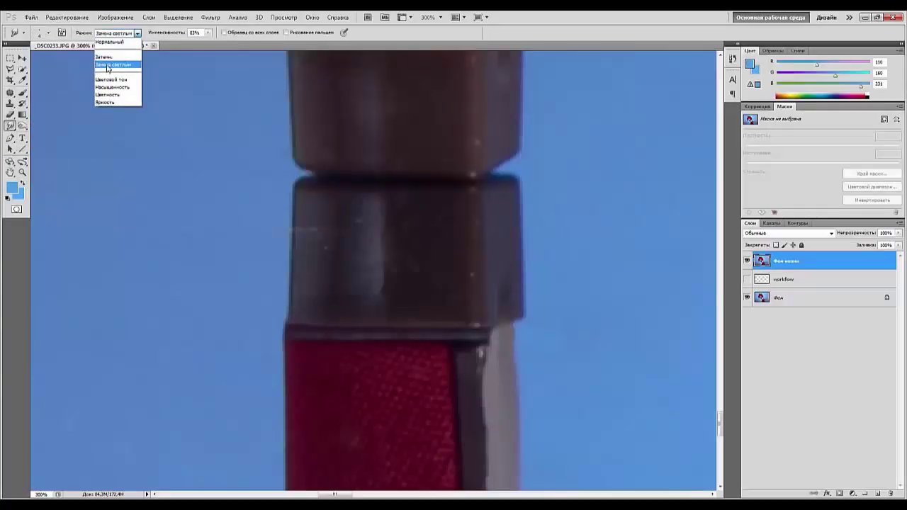
pyautogui.click(104, 57)
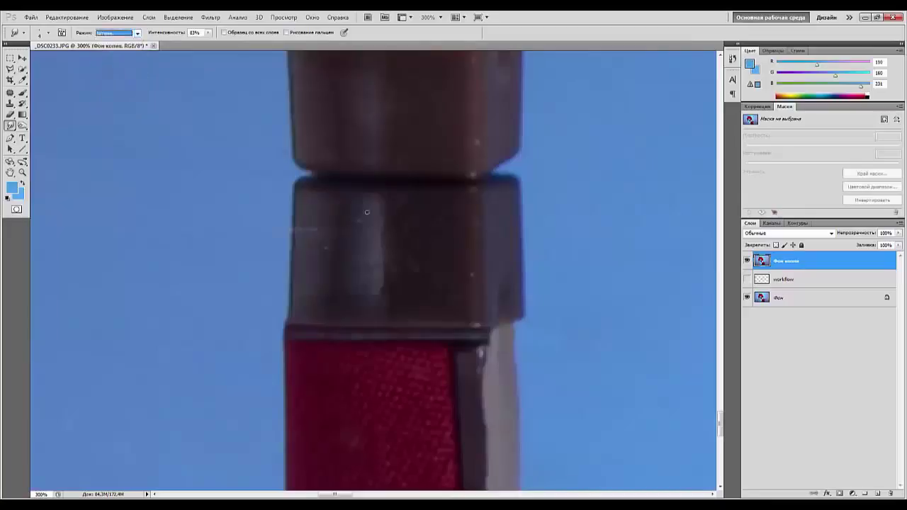
pyautogui.moveTo(476, 139); pyautogui.dragTo(479, 137)
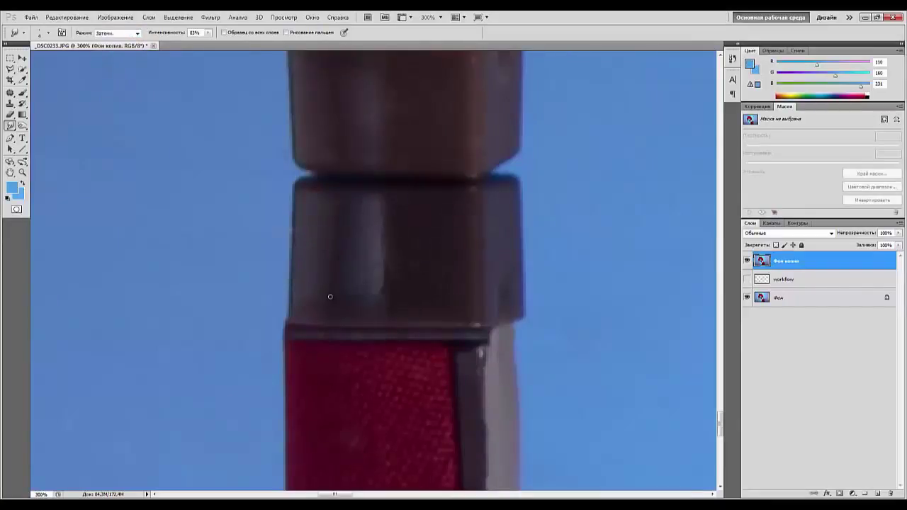
pyautogui.hotkey('ctrl', '-')
pyautogui.hotkey('ctrl', '-')
pyautogui.hotkey('ctrl', '-')
pyautogui.hotkey('ctrl', '-')
pyautogui.hotkey('ctrl', '-')
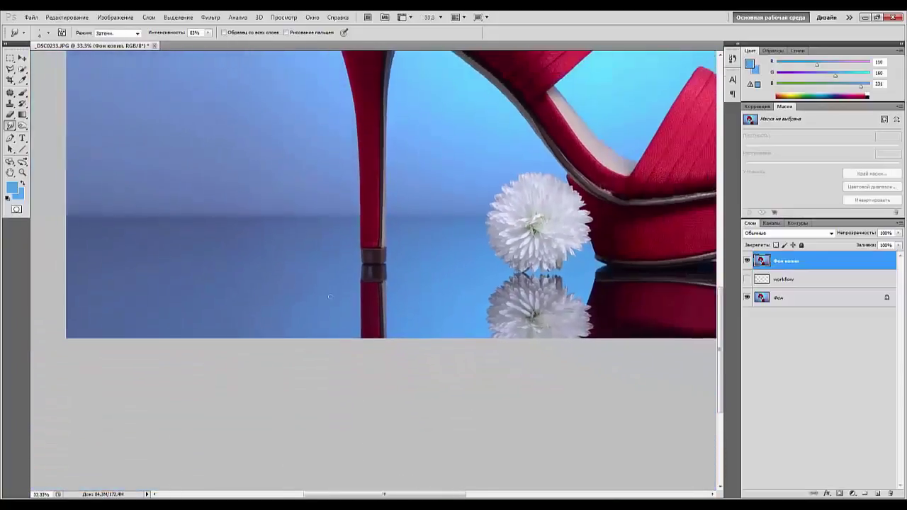
pyautogui.hotkey('ctrl', '-')
pyautogui.hotkey('ctrl', '-')
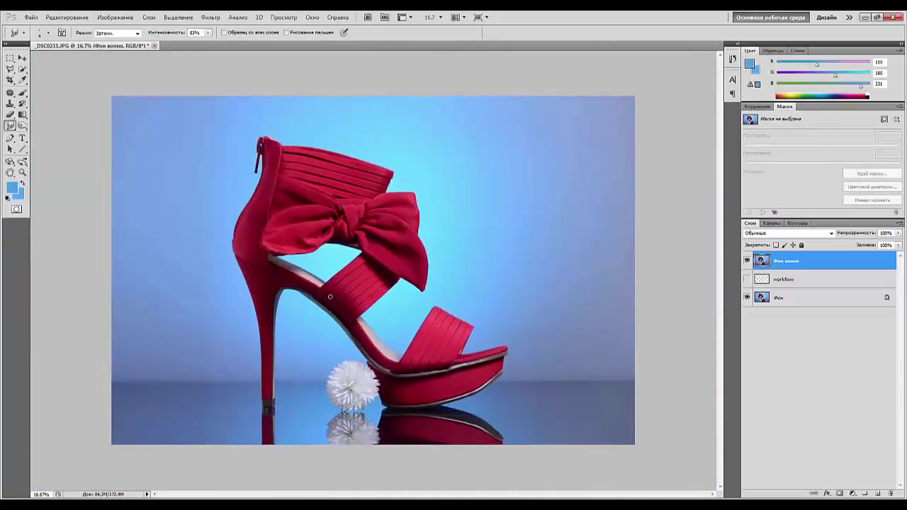
# Step: Outline the frayed lower corner of the bow's heel-side loop with a pen path and convert it to a new selection
pyautogui.hotkey('ctrl', '+')
pyautogui.hotkey('ctrl', '+')
pyautogui.hotkey('ctrl', '+')
pyautogui.hotkey('ctrl', '+')
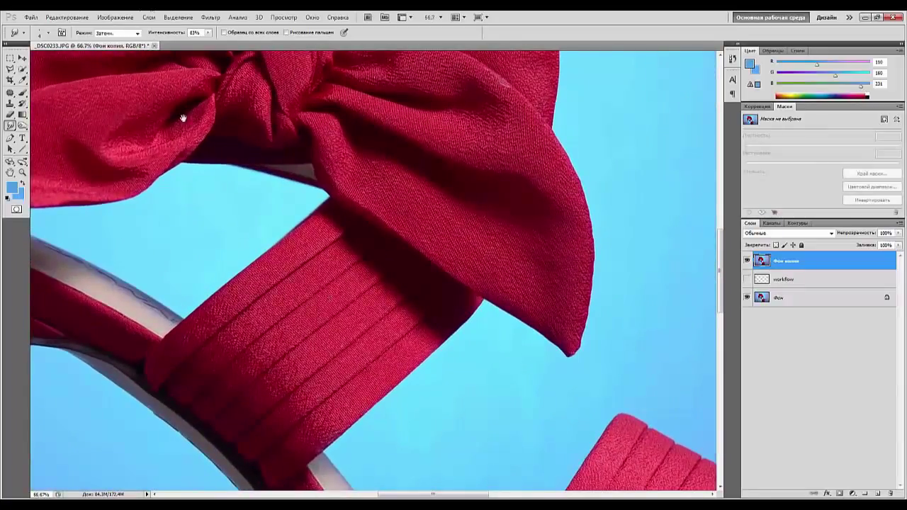
pyautogui.moveTo(183, 117); pyautogui.dragTo(555, 261)
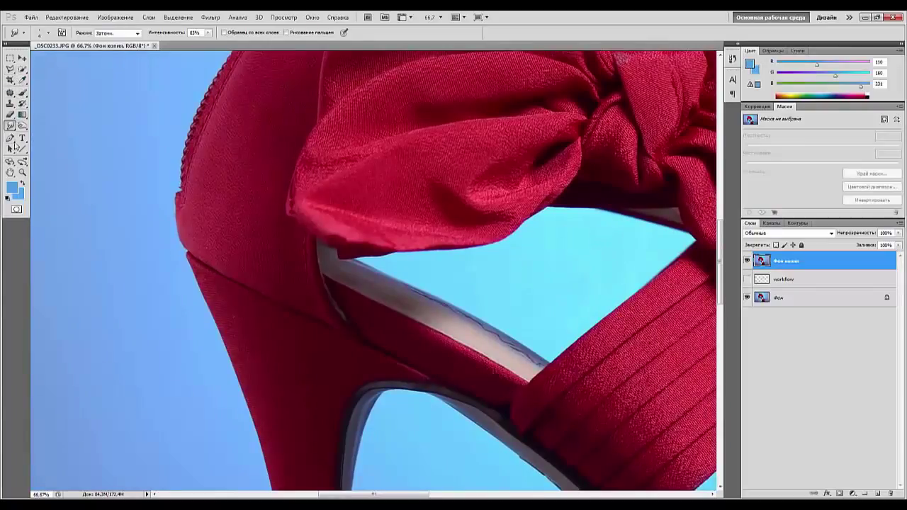
pyautogui.click(10, 139)
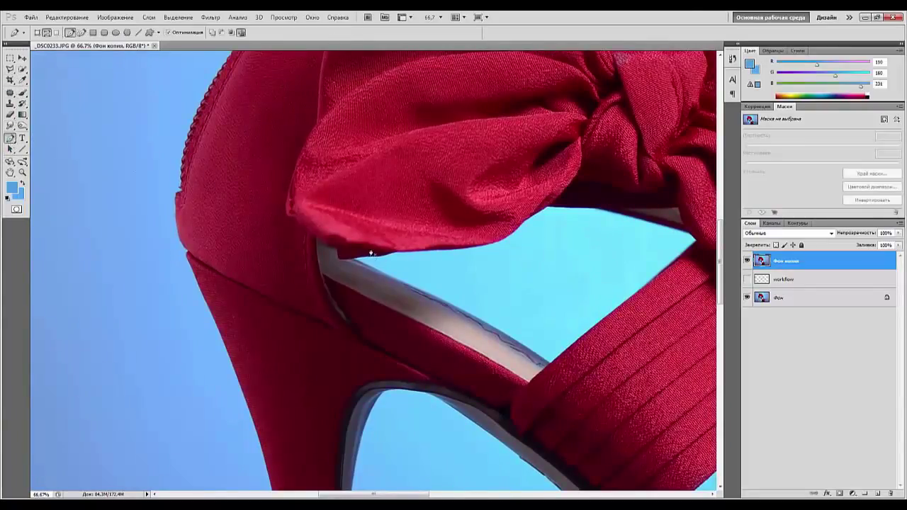
pyautogui.moveTo(330, 250); pyautogui.dragTo(304, 247)
pyautogui.click(288, 209)
pyautogui.moveTo(315, 177); pyautogui.dragTo(330, 187)
pyautogui.moveTo(356, 206); pyautogui.dragTo(365, 209)
pyautogui.click(385, 251)
pyautogui.rightClick(324, 228)
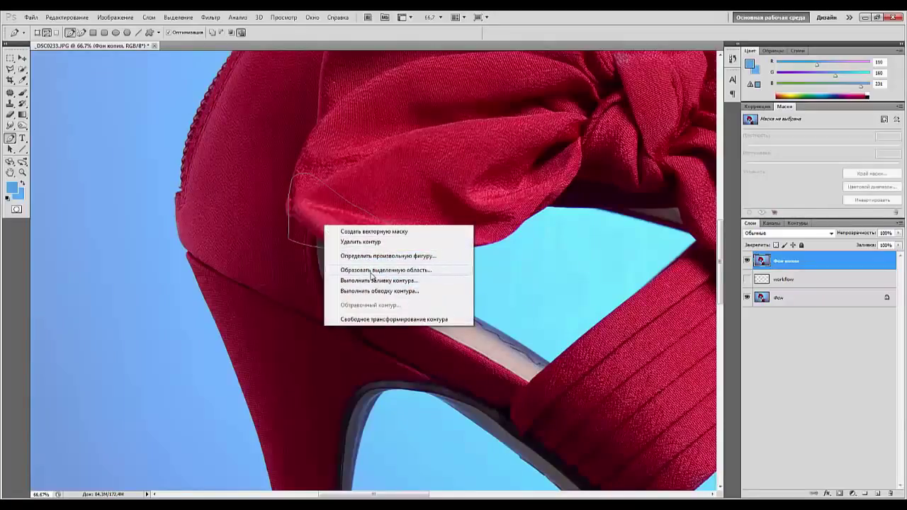
pyautogui.click(371, 271)
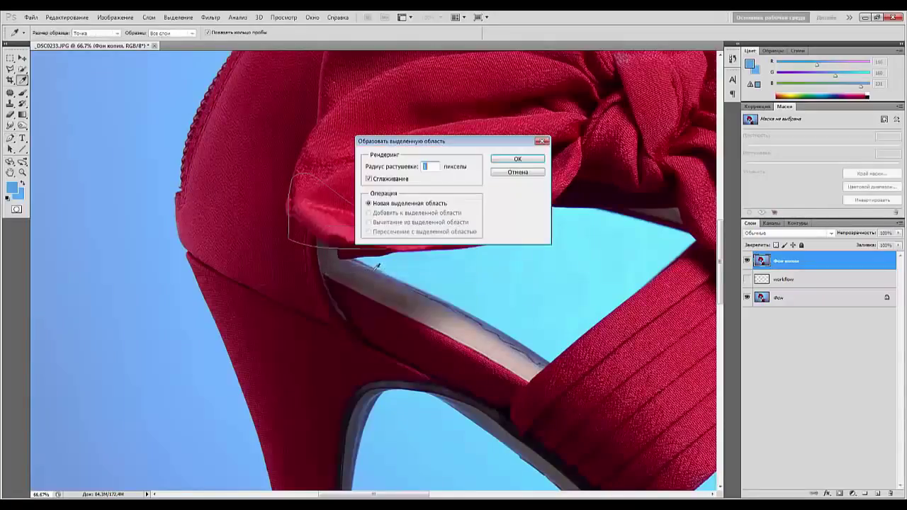
pyautogui.click(517, 159)
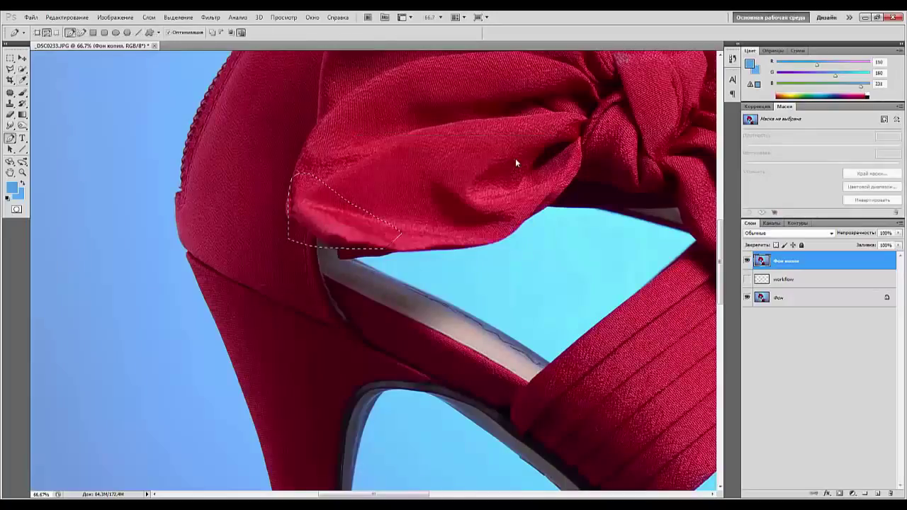
# Step: Shift the selection onto clean bow fabric, copy it to a new layer, and move the copy over the frayed corner
pyautogui.click(10, 60)
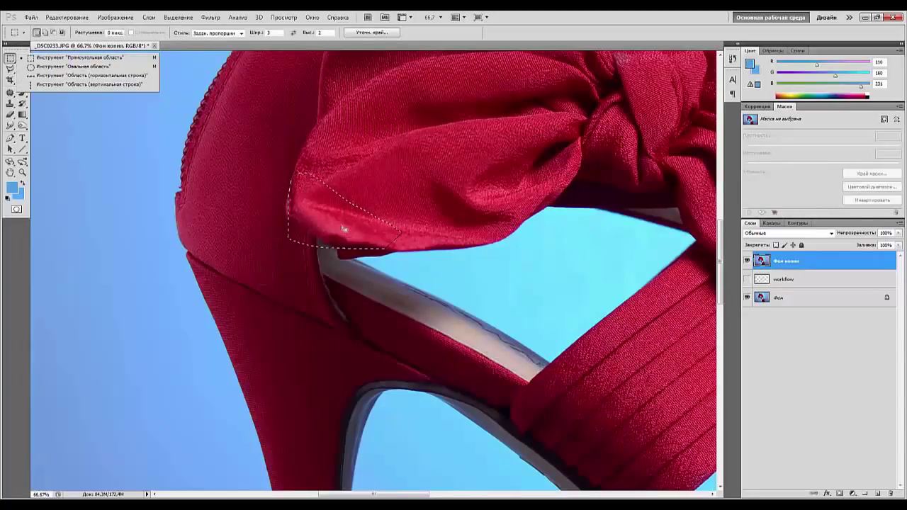
pyautogui.moveTo(343, 228); pyautogui.dragTo(381, 192)
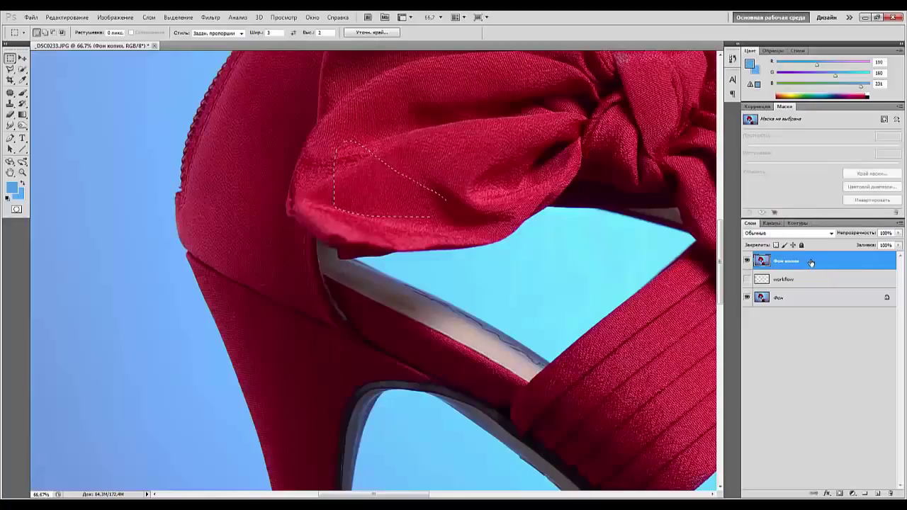
pyautogui.hotkey('ctrl', 'j')
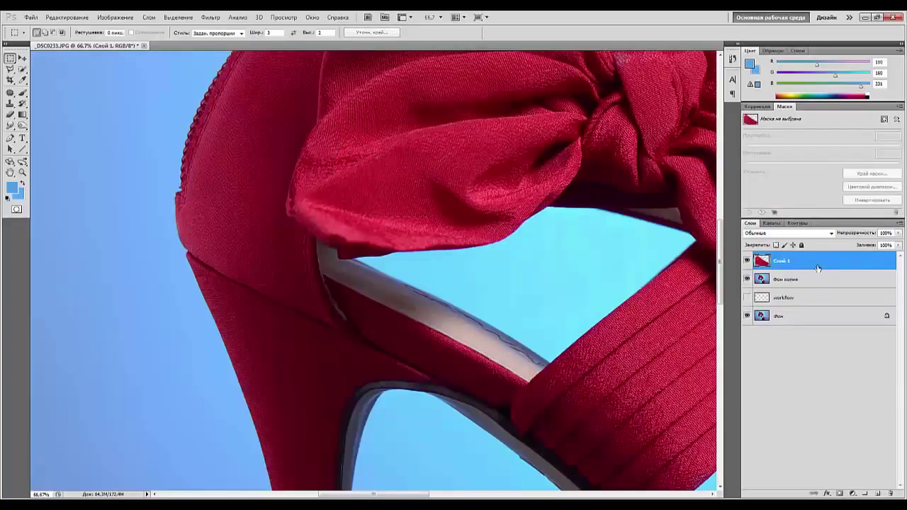
pyautogui.click(21, 58)
pyautogui.moveTo(395, 198); pyautogui.dragTo(348, 237)
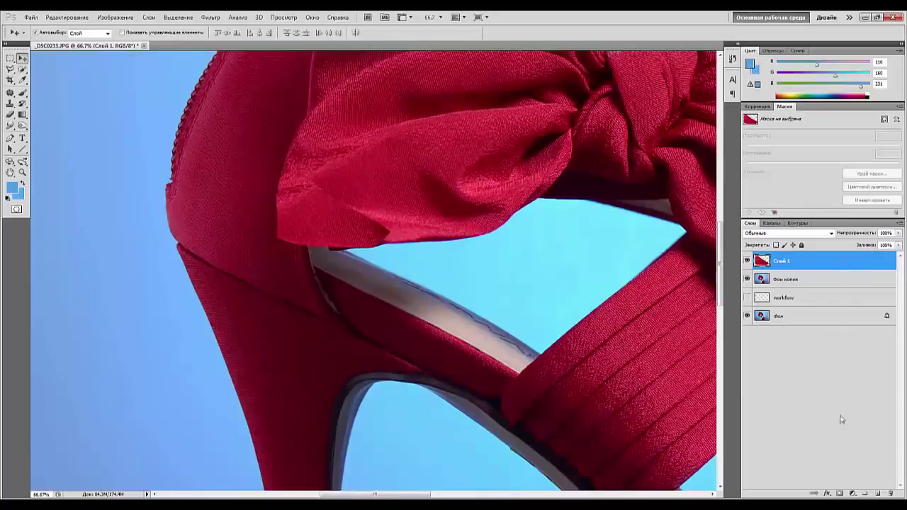
# Step: Add a hide-all mask to the fabric patch layer and reveal the patch over the frayed corner with a soft white 137 px brush
pyautogui.keyDown('alt'); pyautogui.click(839, 495); pyautogui.keyUp('alt')
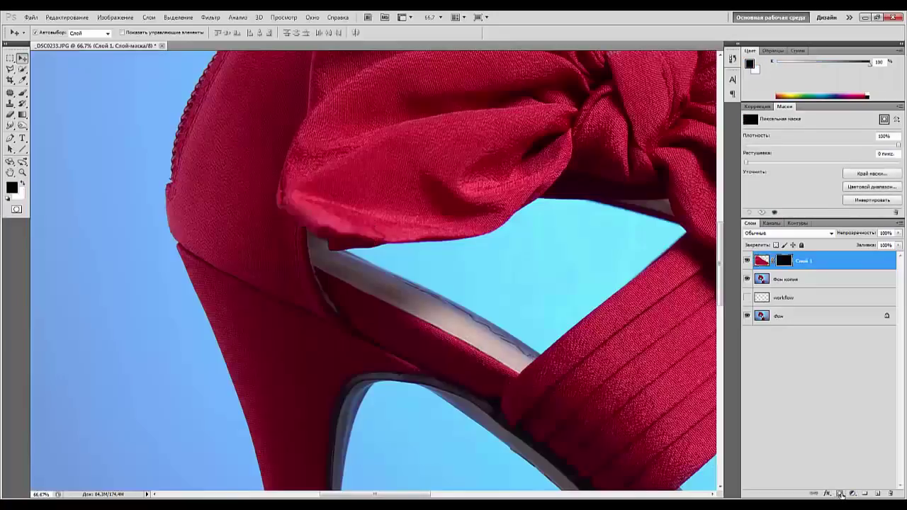
pyautogui.click(23, 93)
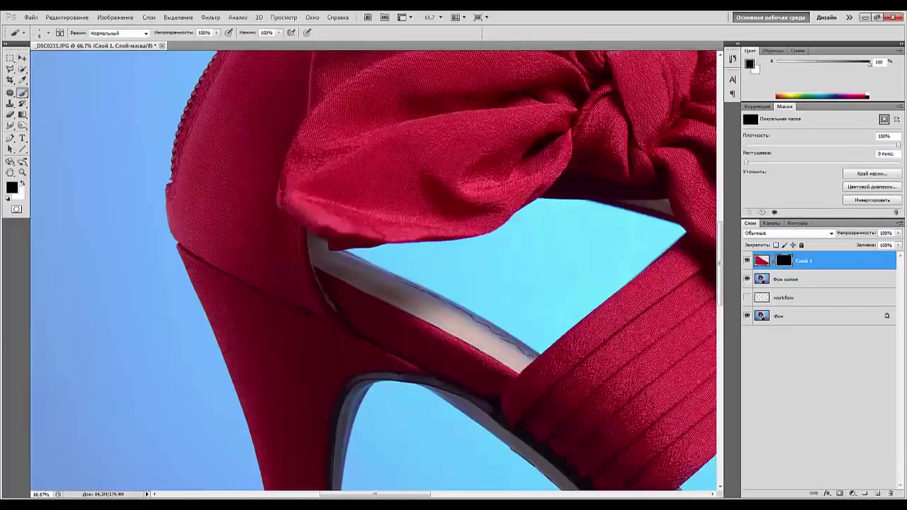
pyautogui.rightClick(320, 180)
pyautogui.moveTo(333, 201); pyautogui.dragTo(372, 203)
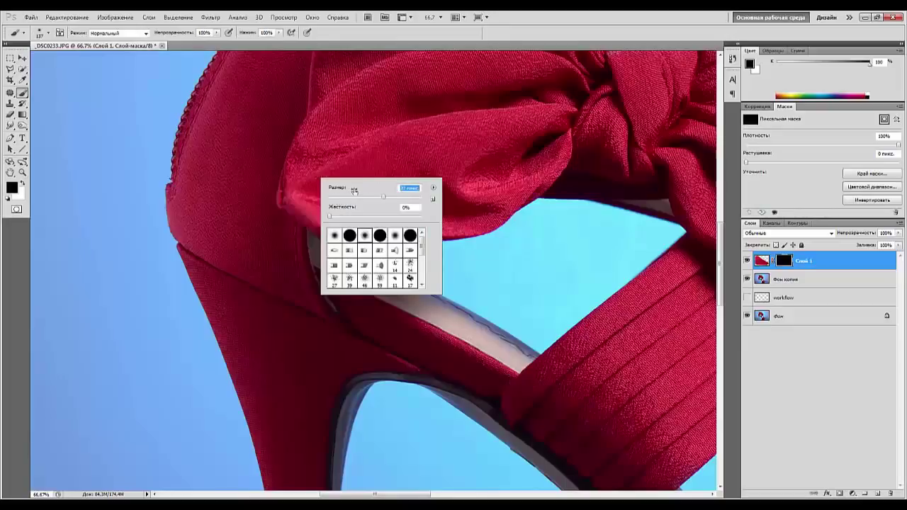
pyautogui.click(22, 184)
pyautogui.moveTo(307, 215)
pyautogui.mouseDown()
pyautogui.moveTo(296, 205)
pyautogui.moveTo(305, 223)
pyautogui.moveTo(340, 231)
pyautogui.moveTo(296, 218)
pyautogui.moveTo(296, 227)
pyautogui.moveTo(303, 219)
pyautogui.moveTo(316, 229)
pyautogui.moveTo(343, 224)
pyautogui.moveTo(294, 223)
pyautogui.moveTo(293, 215)
pyautogui.moveTo(329, 218)
pyautogui.moveTo(300, 210)
pyautogui.moveTo(313, 228)
pyautogui.moveTo(335, 222)
pyautogui.mouseUp()
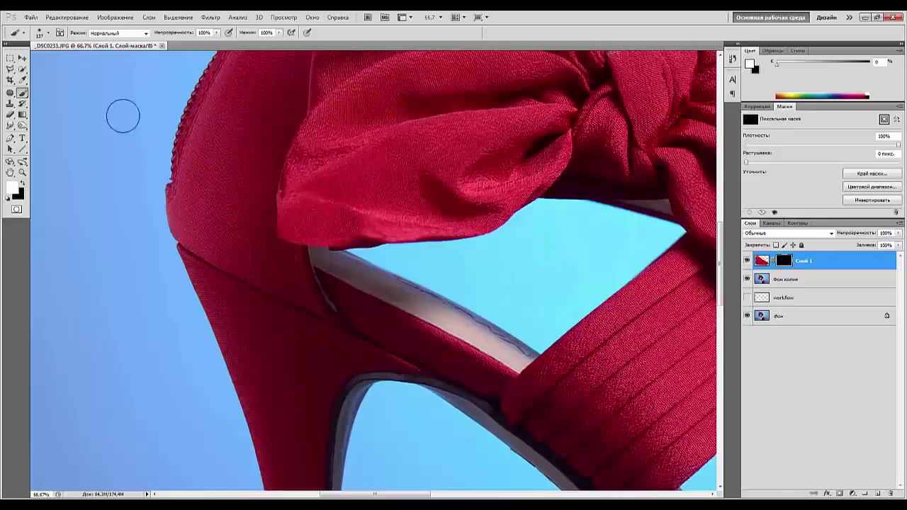
# Step: Refine the patch's mask along the bow corner's lower edge with a soft 69 px brush, alternating black and white
pyautogui.click(21, 184)
pyautogui.rightClick(377, 291)
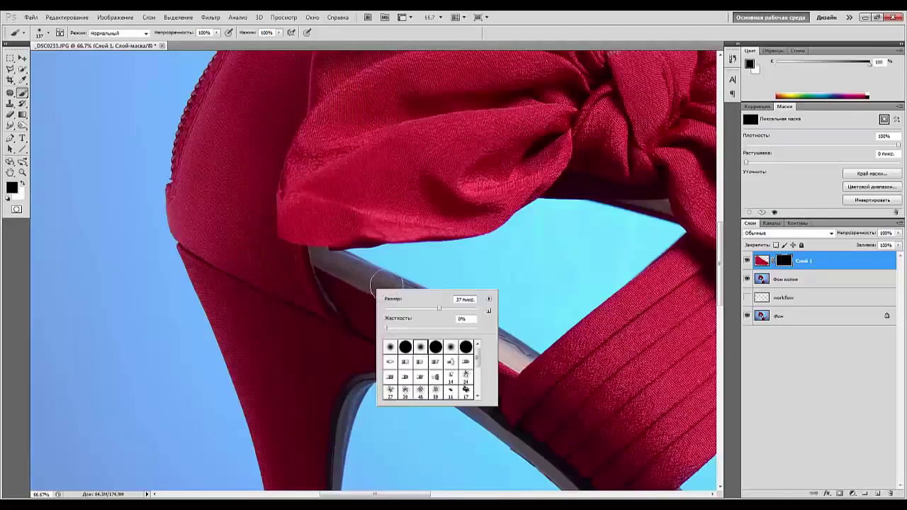
pyautogui.moveTo(438, 310); pyautogui.dragTo(418, 310)
pyautogui.click(356, 256)
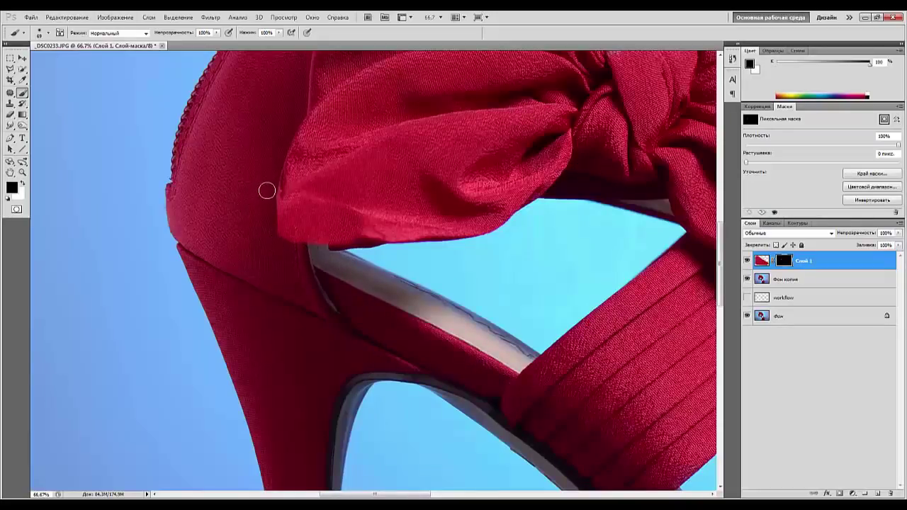
pyautogui.click(22, 184)
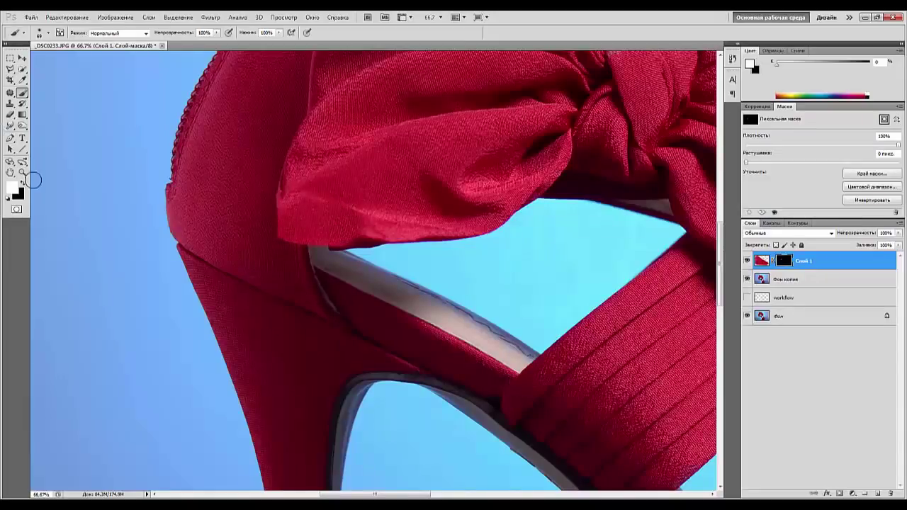
pyautogui.click(22, 184)
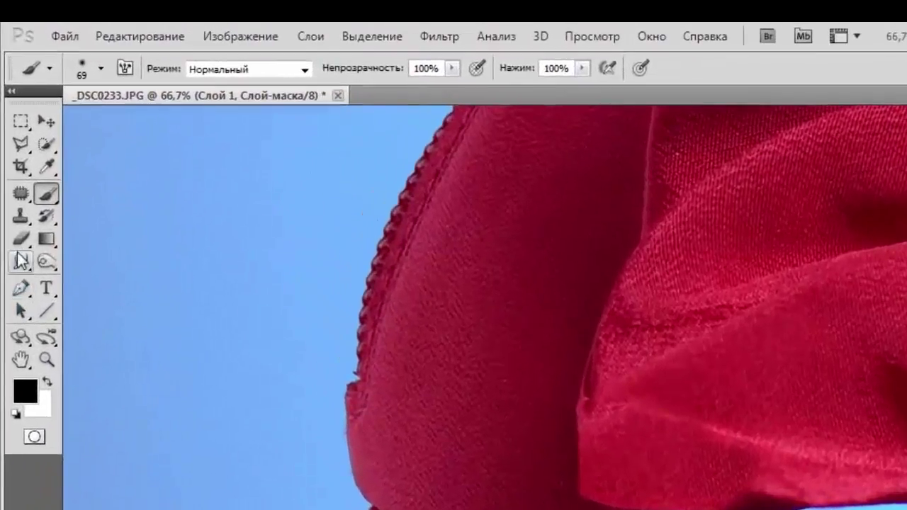
# Step: Soften the outer and lower edges of the fabric patch at the bow's corner with the Blur tool, working on the layer image
pyautogui.click(10, 130)
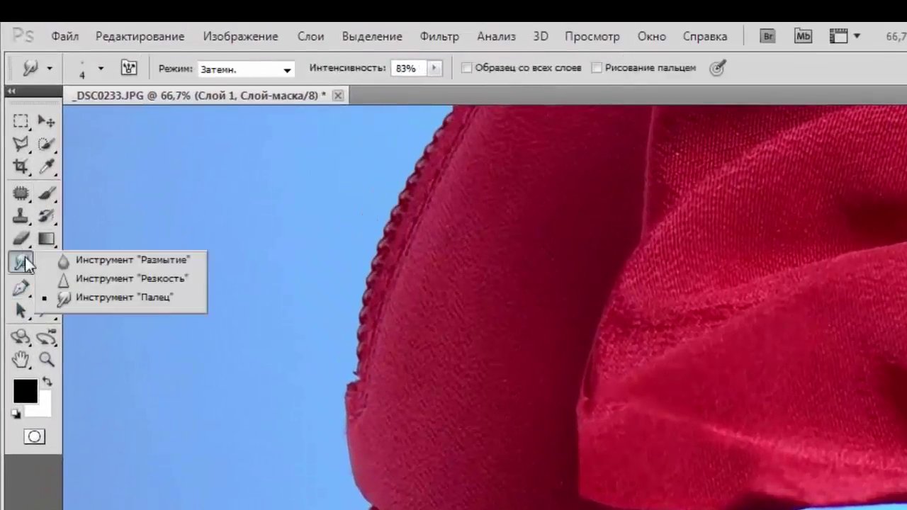
pyautogui.click(80, 263)
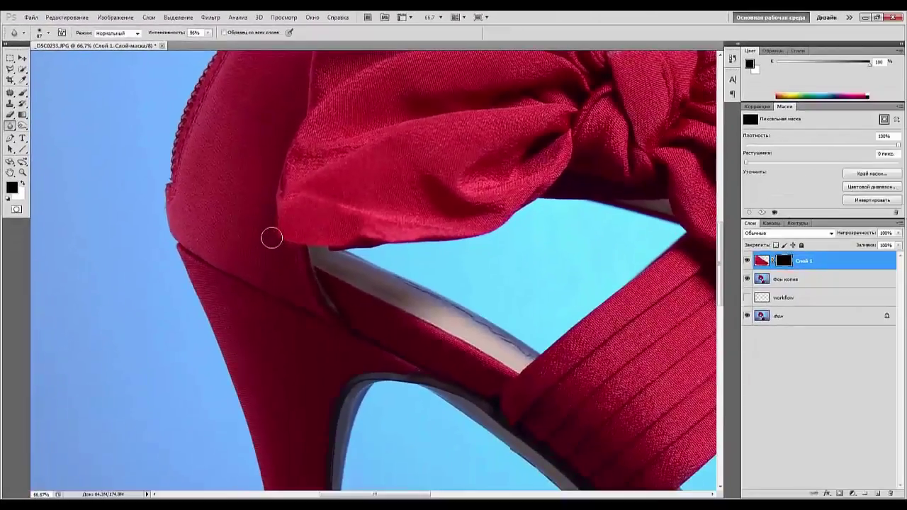
pyautogui.click(805, 268)
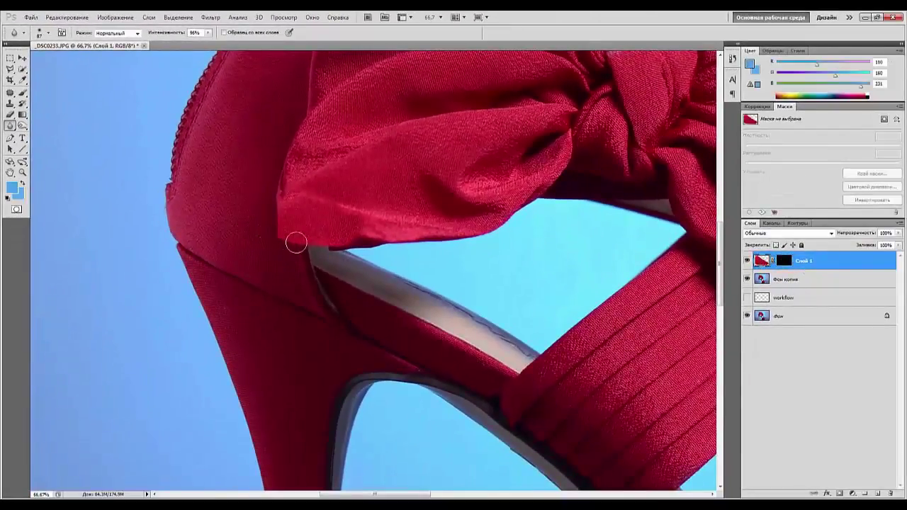
pyautogui.moveTo(326, 248)
pyautogui.mouseDown()
pyautogui.moveTo(281, 243)
pyautogui.moveTo(278, 200)
pyautogui.mouseUp()
pyautogui.scroll(-4, 313, 207)
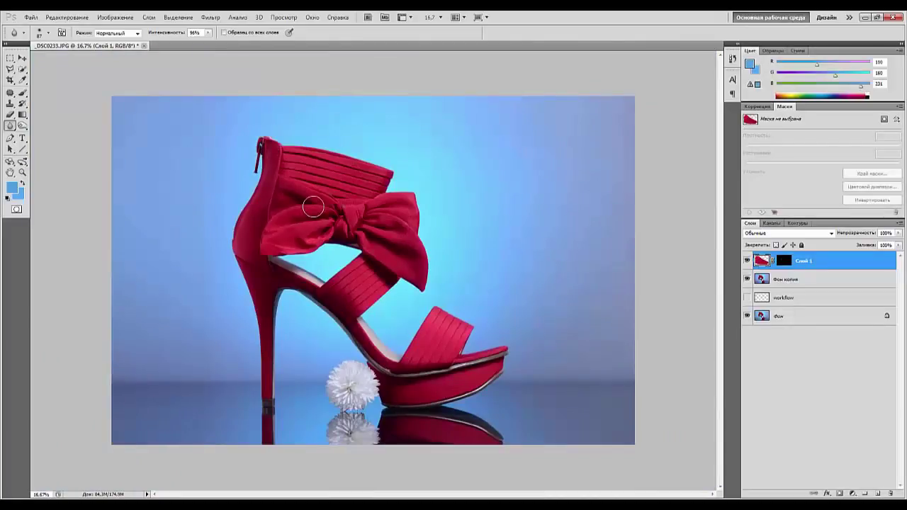
# Step: Touch up the fabric patch's layer mask at the bow's frayed corner with an enlarged soft white brush
pyautogui.scroll(3, 313, 207)
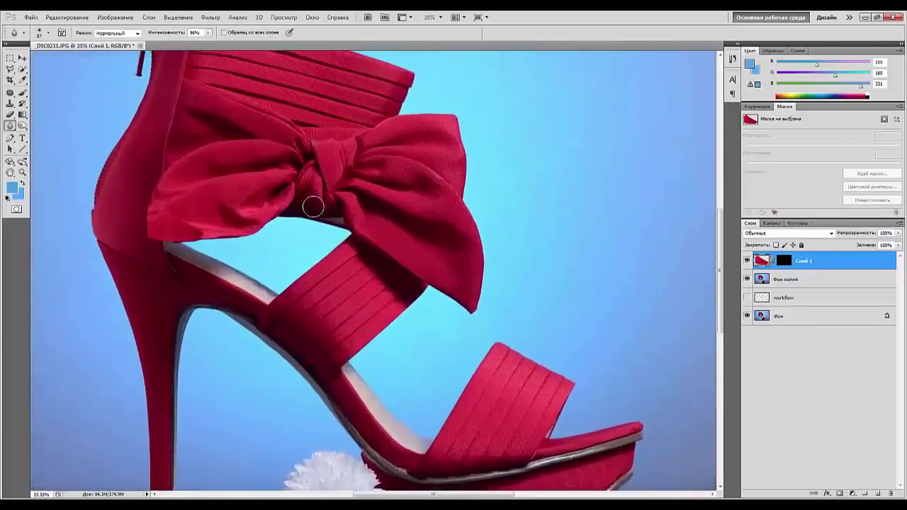
pyautogui.moveTo(172, 177); pyautogui.dragTo(510, 276)
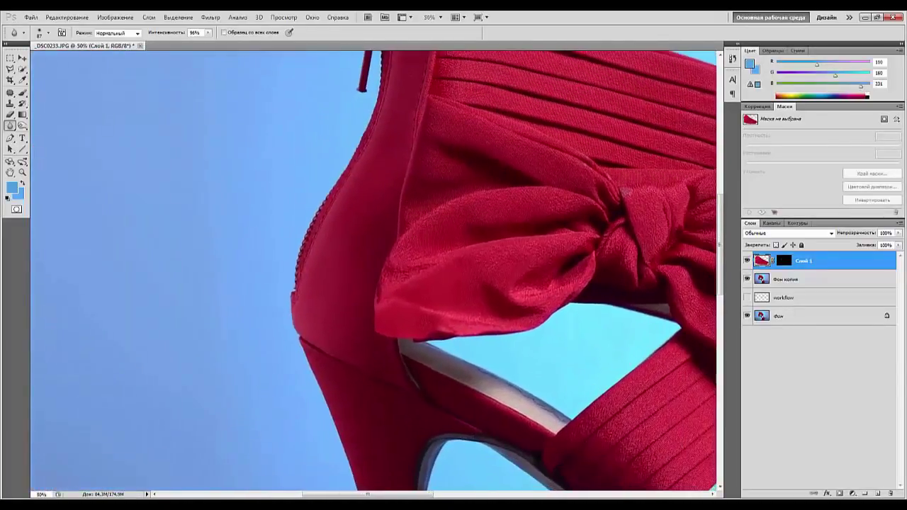
pyautogui.click(787, 265)
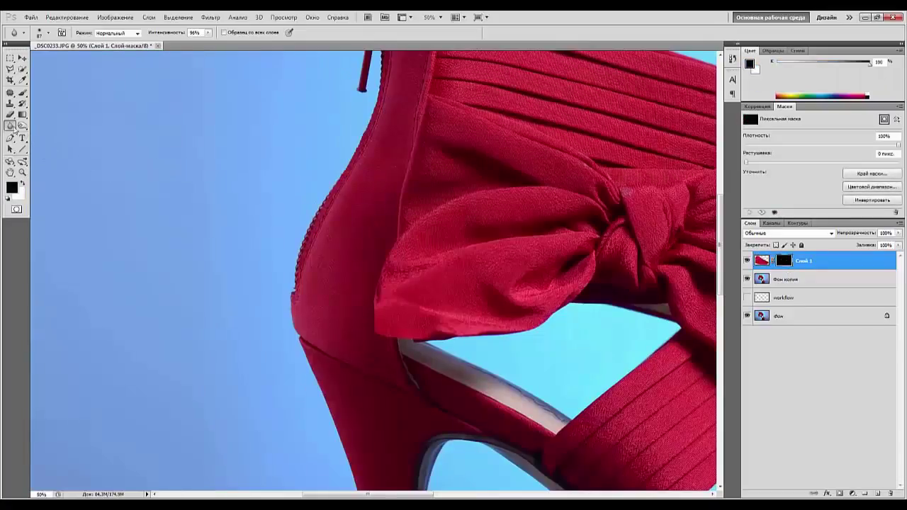
pyautogui.click(23, 92)
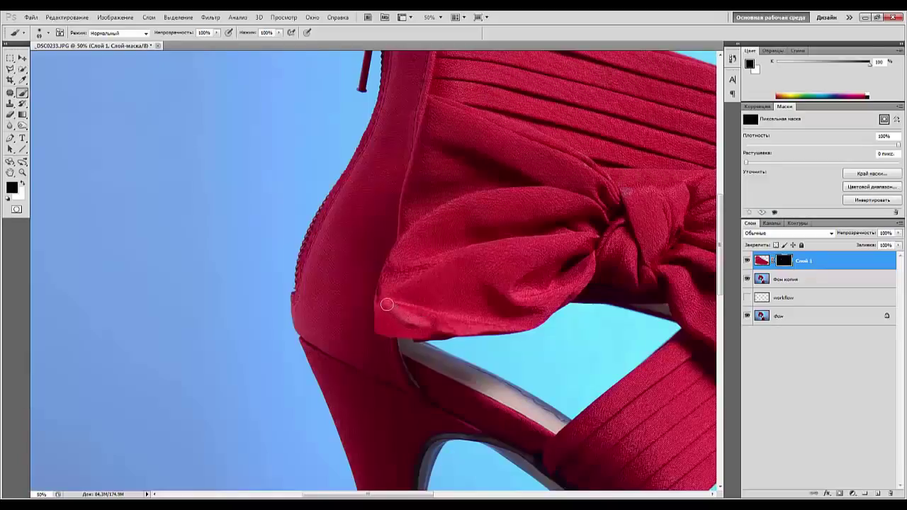
pyautogui.click(22, 183)
pyautogui.rightClick(458, 314)
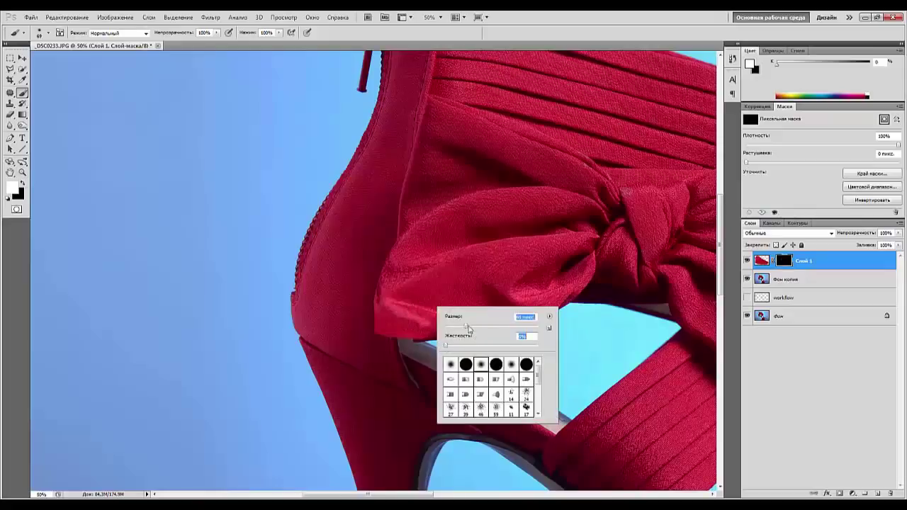
pyautogui.moveTo(476, 326); pyautogui.dragTo(503, 326)
pyautogui.press('Return')
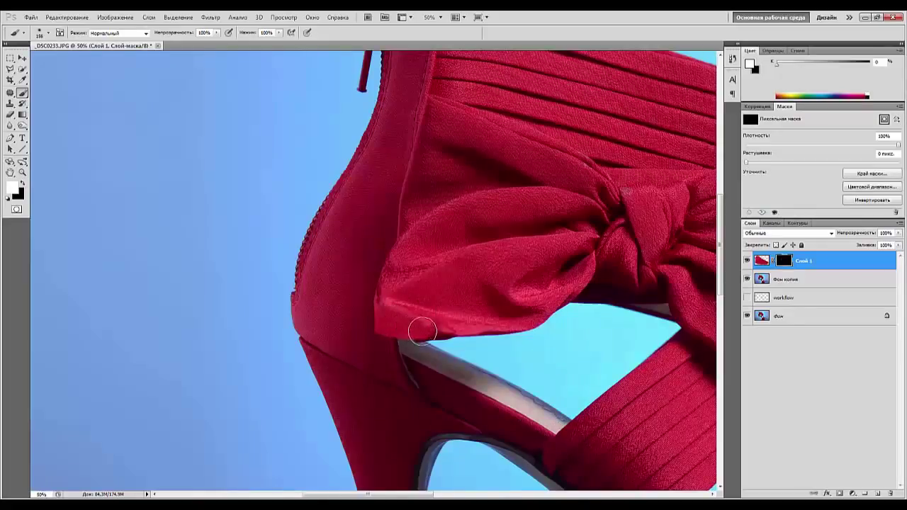
pyautogui.click(380, 315)
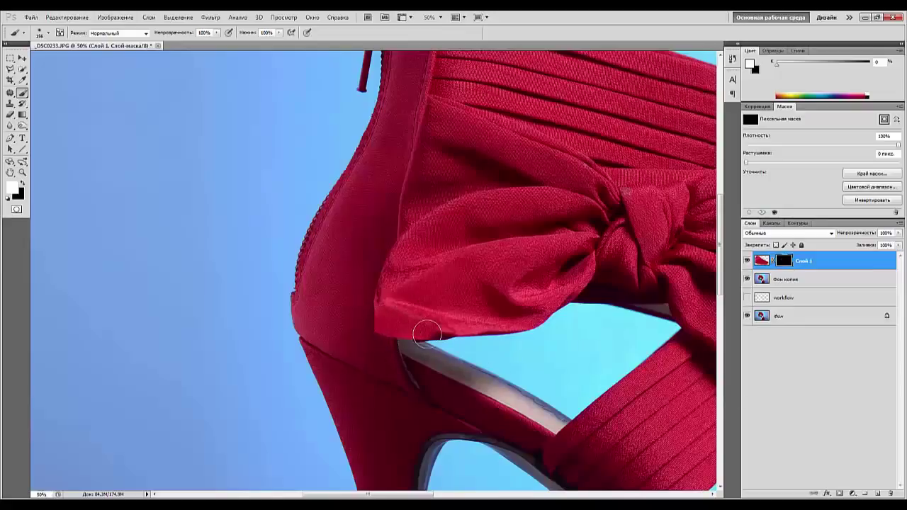
# Step: Merge the fabric patch into the background copy layer and clean the bow corner's outer edge with a 27 px Clone Stamp
pyautogui.press('Delete')
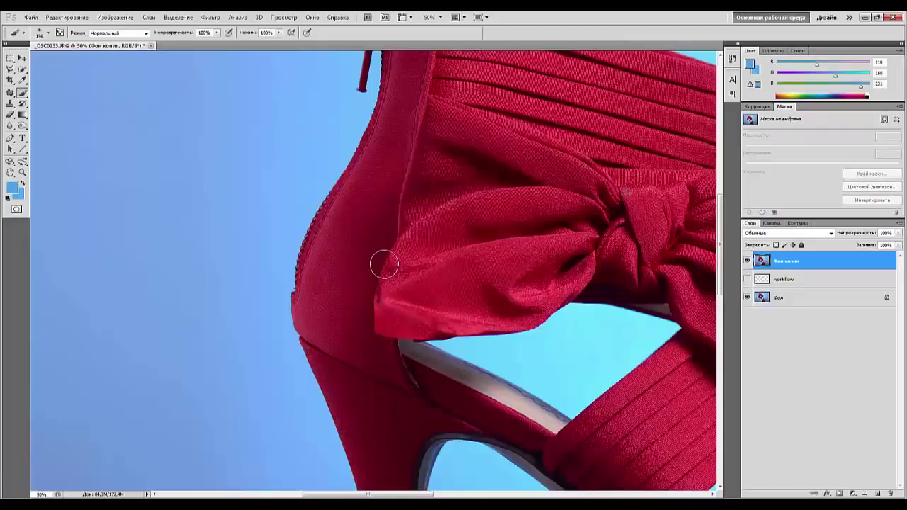
pyautogui.hotkey('ctrl', '+')
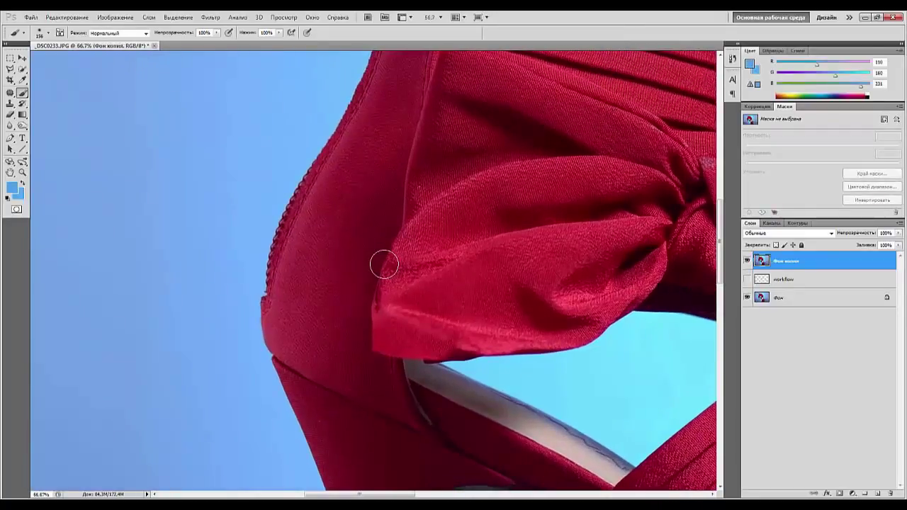
pyautogui.click(10, 103)
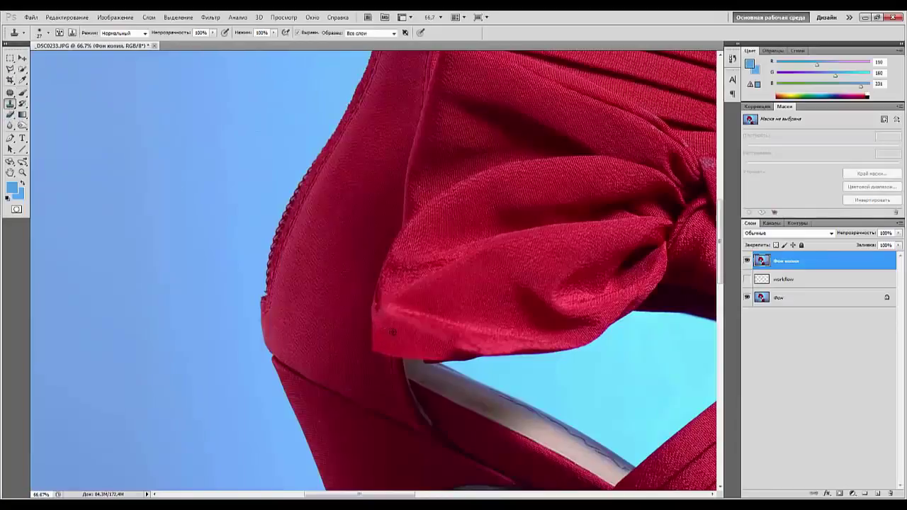
pyautogui.moveTo(381, 319); pyautogui.dragTo(379, 318)
# Step: Select the whole shoe, from the ankle cuff and heel to the toe and platform, with an enlarged Quick Selection brush
pyautogui.hotkey('ctrl', '-')
pyautogui.hotkey('ctrl', '-')
pyautogui.hotkey('ctrl', '-')
pyautogui.hotkey('ctrl', '-')
pyautogui.hotkey('ctrl', '-')
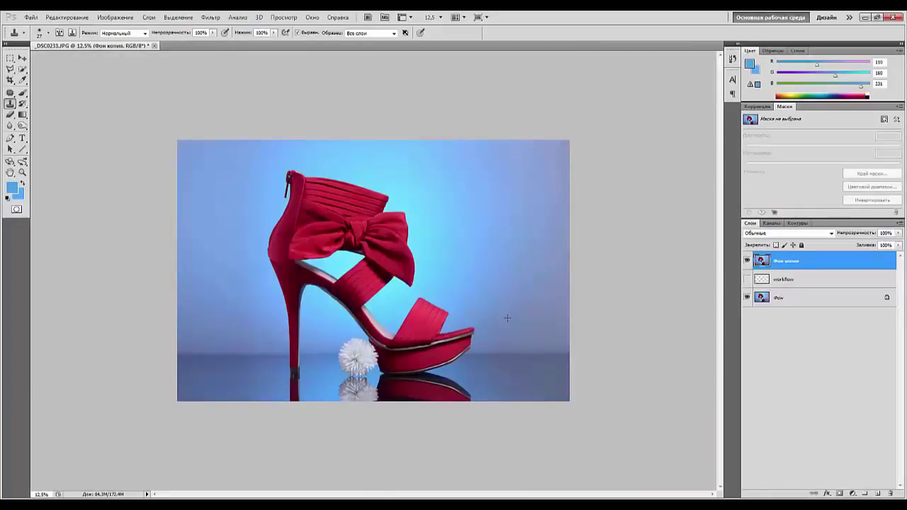
pyautogui.click(22, 70)
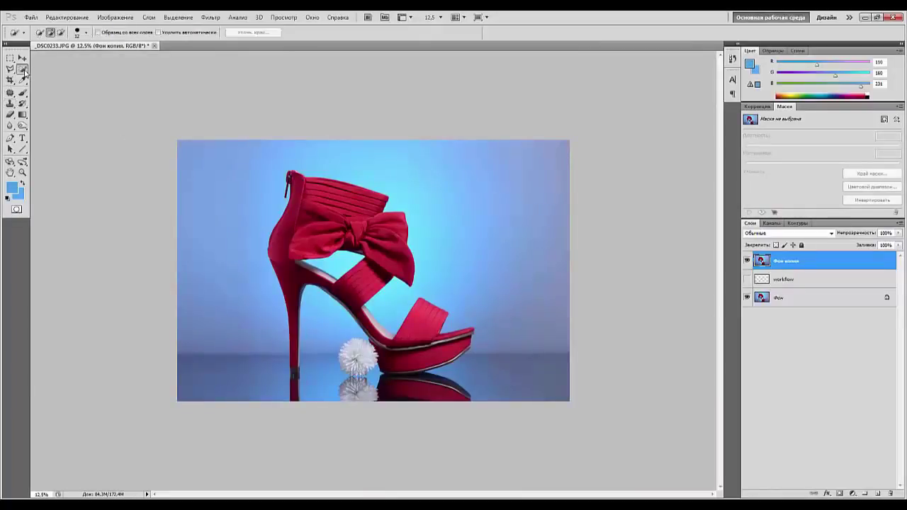
pyautogui.rightClick(23, 73)
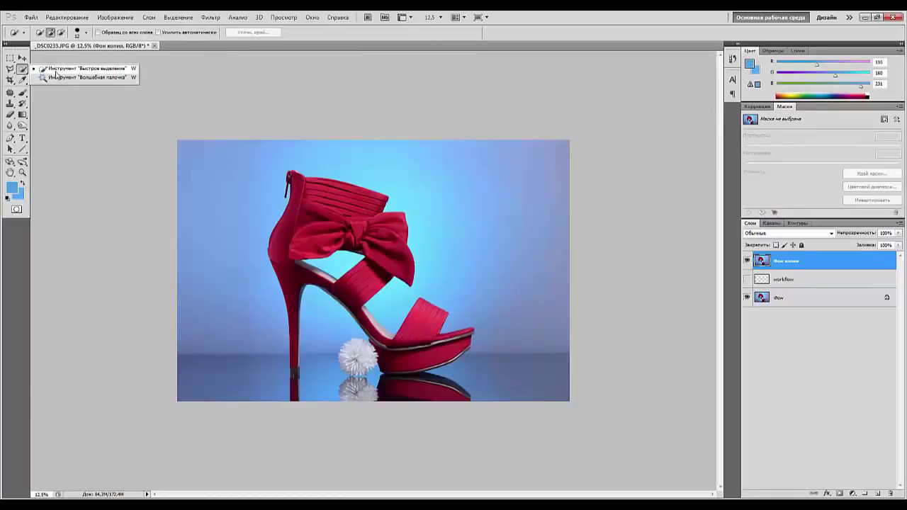
pyautogui.click(59, 70)
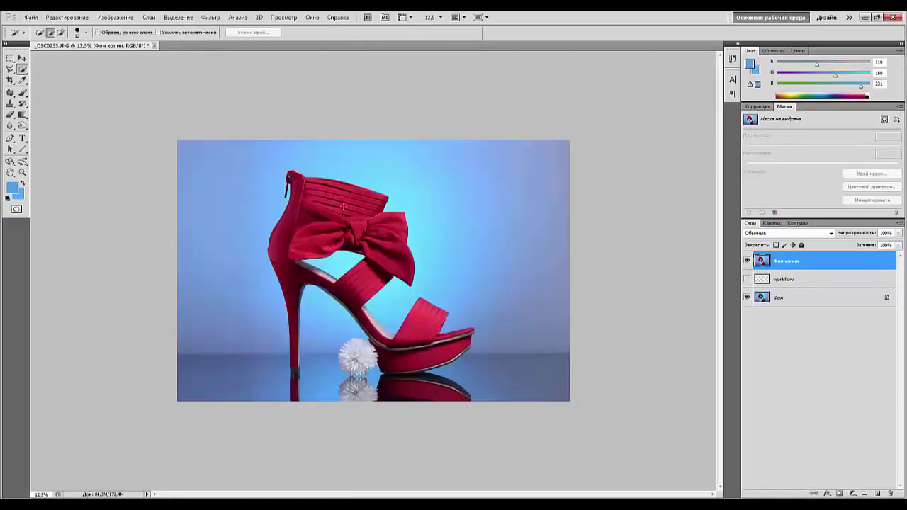
pyautogui.rightClick(373, 232)
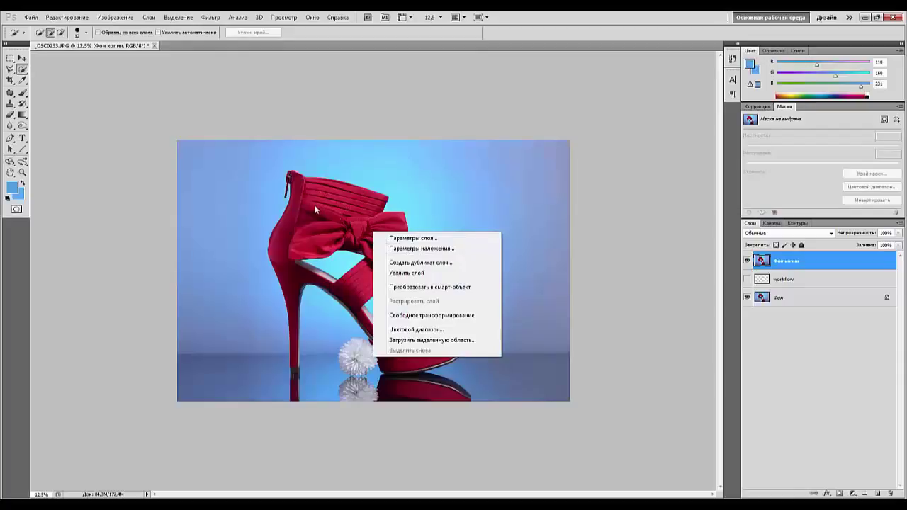
pyautogui.press('Escape')
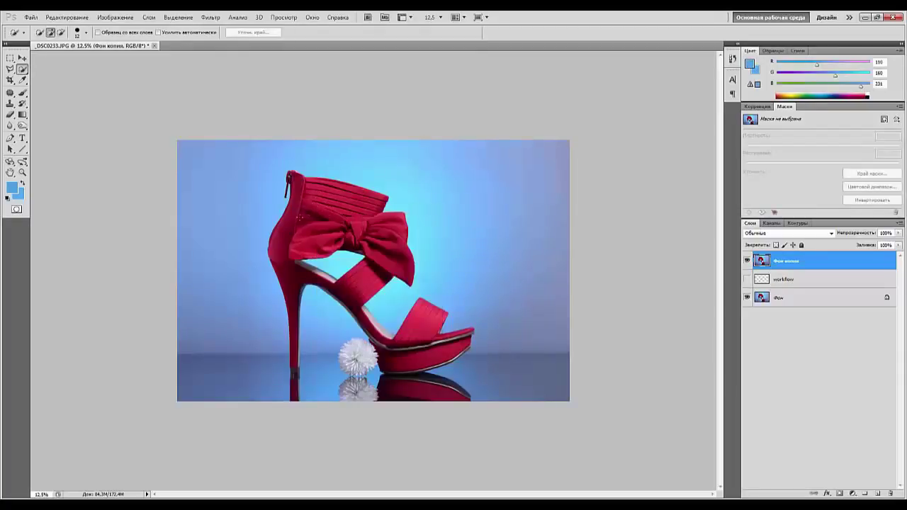
pyautogui.click(86, 33)
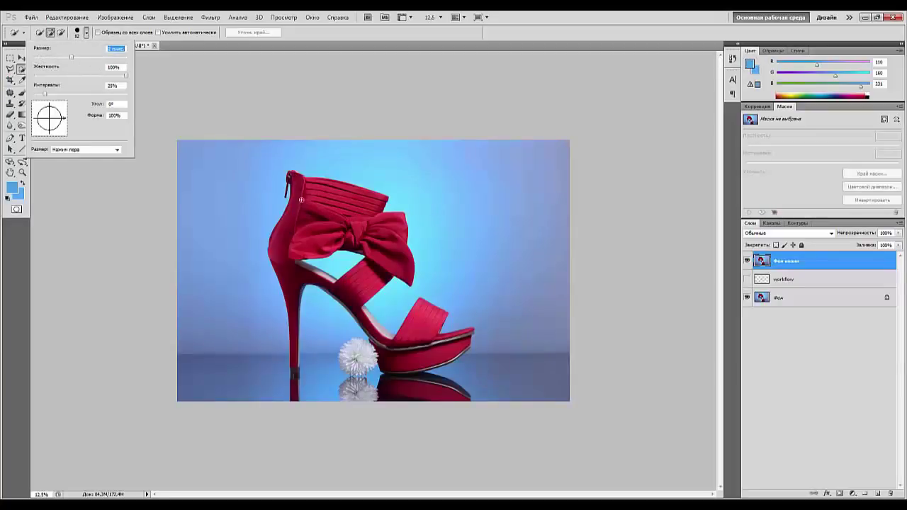
pyautogui.moveTo(307, 200)
pyautogui.mouseDown()
pyautogui.moveTo(353, 201)
pyautogui.moveTo(373, 228)
pyautogui.moveTo(397, 231)
pyautogui.moveTo(390, 250)
pyautogui.moveTo(398, 263)
pyautogui.moveTo(341, 299)
pyautogui.moveTo(283, 260)
pyautogui.moveTo(291, 226)
pyautogui.mouseUp()
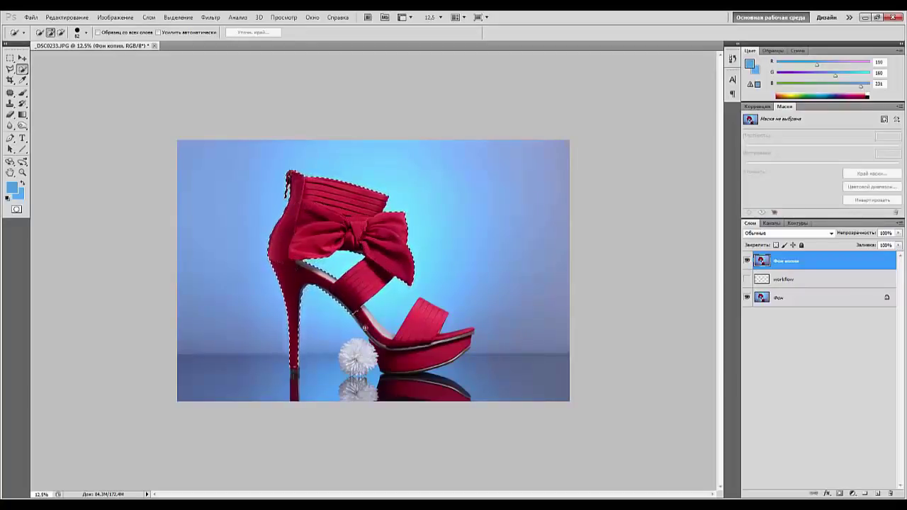
pyautogui.moveTo(364, 323)
pyautogui.mouseDown()
pyautogui.moveTo(387, 362)
pyautogui.moveTo(425, 360)
pyautogui.moveTo(409, 343)
pyautogui.moveTo(421, 317)
pyautogui.moveTo(453, 344)
pyautogui.mouseUp()
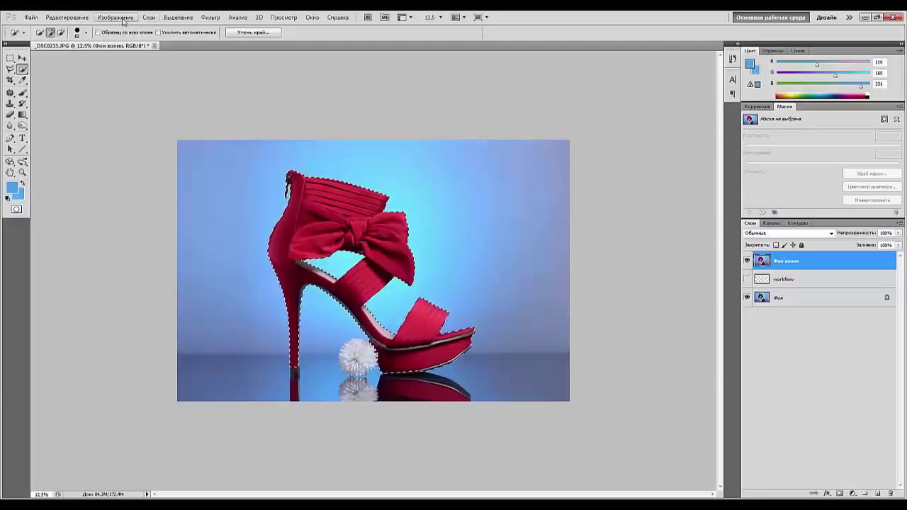
# Step: Refine the shoe selection's edge with increased smoothing, a 1.9 px feather and a +10% edge shift, output as a selection
pyautogui.click(175, 17)
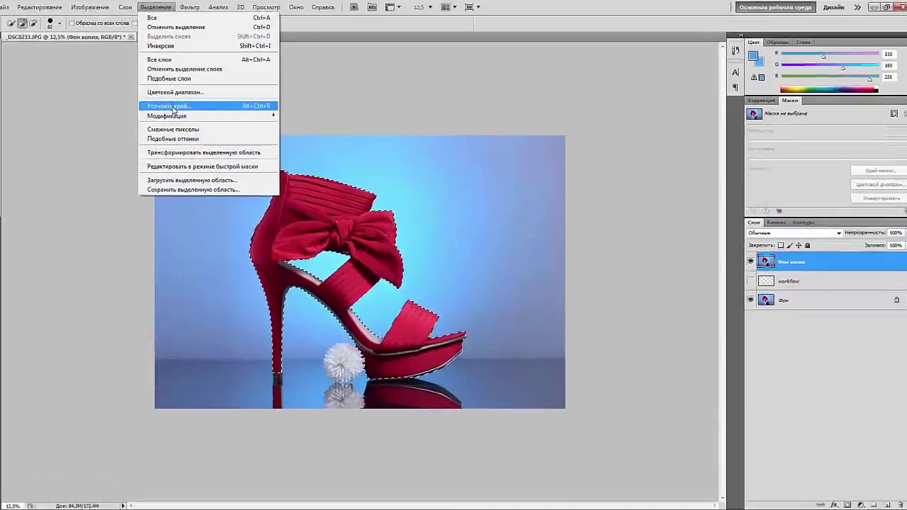
pyautogui.click(192, 112)
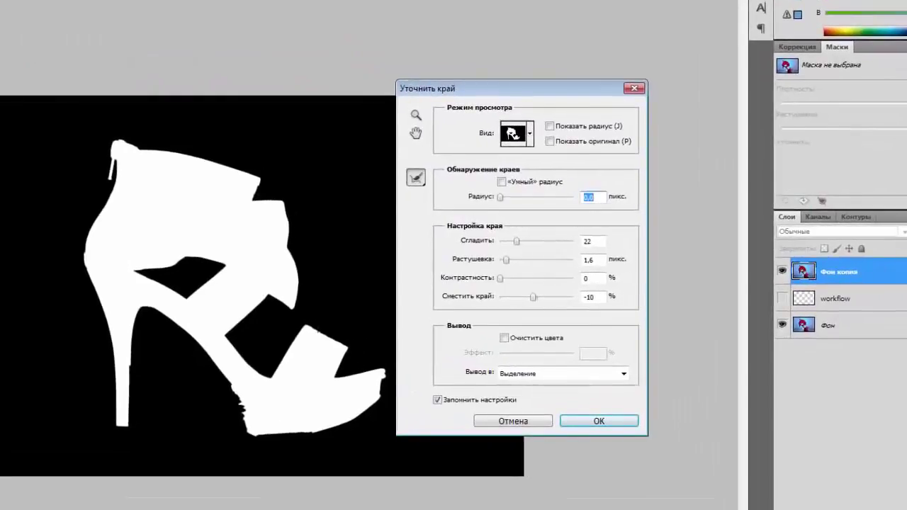
pyautogui.hotkey('ctrl', '+')
pyautogui.hotkey('ctrl', '+')
pyautogui.hotkey('ctrl', '+')
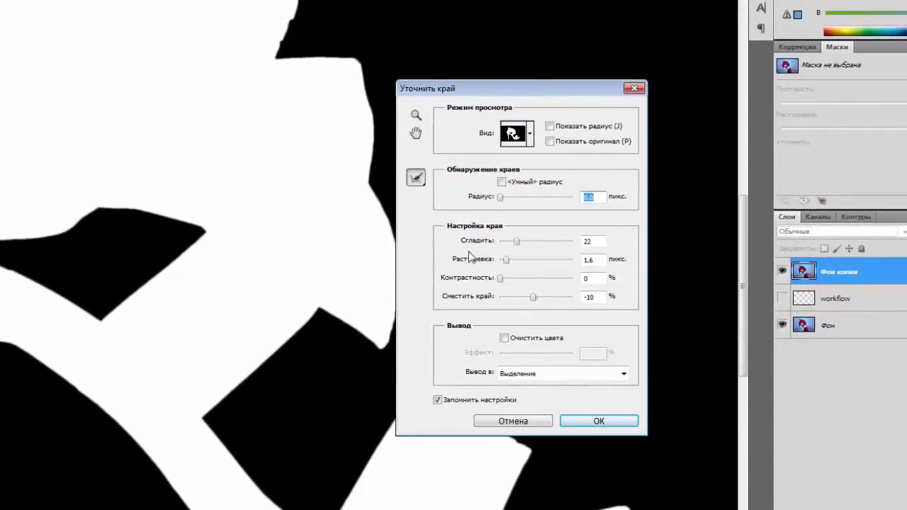
pyautogui.moveTo(517, 241); pyautogui.dragTo(484, 264)
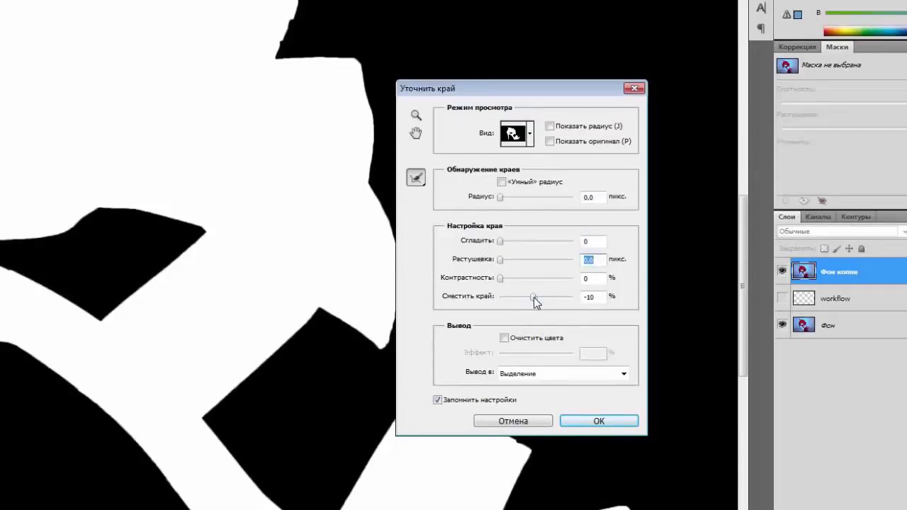
pyautogui.moveTo(534, 297); pyautogui.dragTo(542, 299)
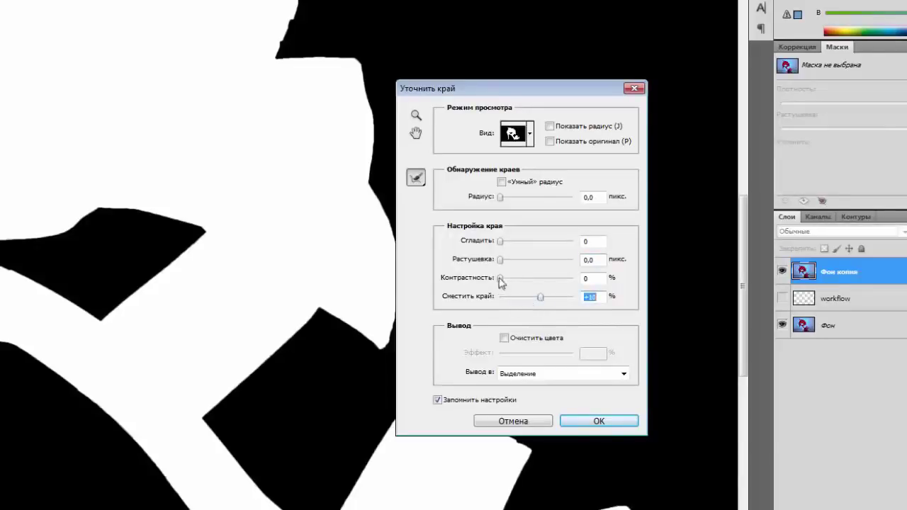
pyautogui.moveTo(498, 260)
pyautogui.mouseDown()
pyautogui.moveTo(528, 261)
pyautogui.moveTo(508, 260)
pyautogui.mouseUp()
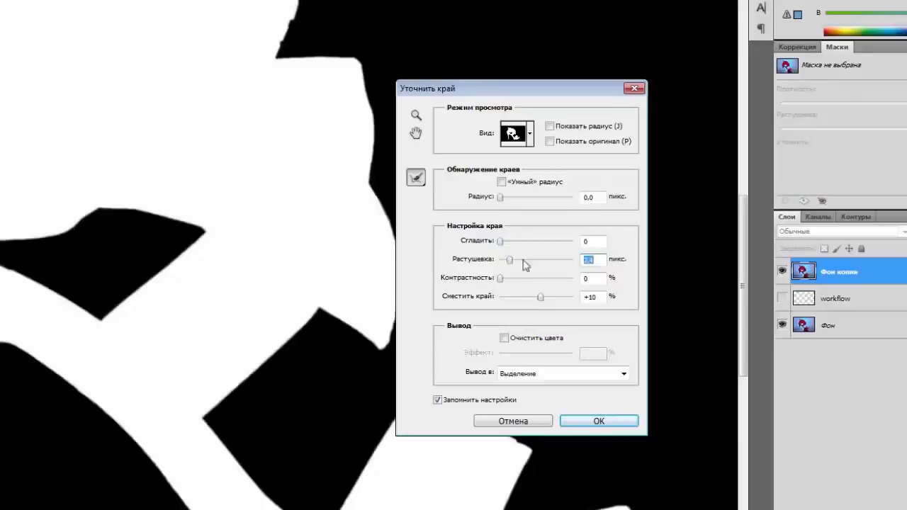
pyautogui.moveTo(510, 265); pyautogui.dragTo(526, 246)
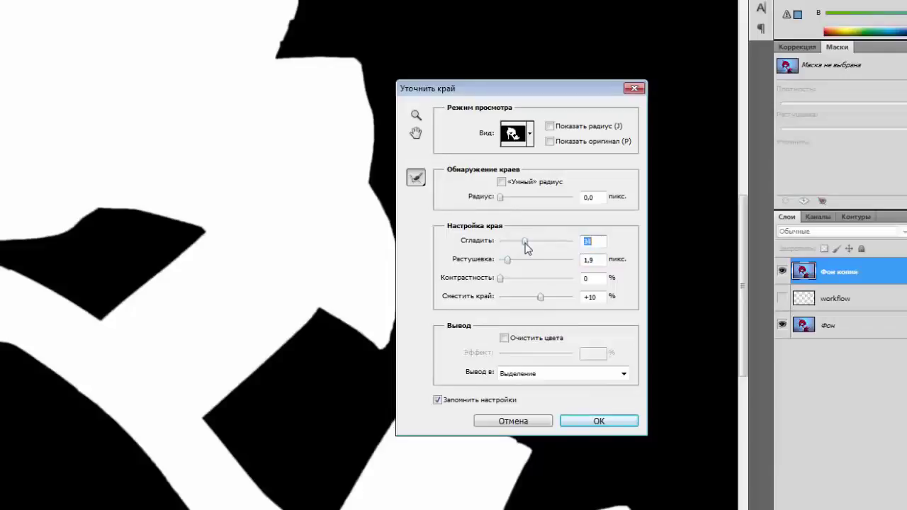
pyautogui.click(594, 422)
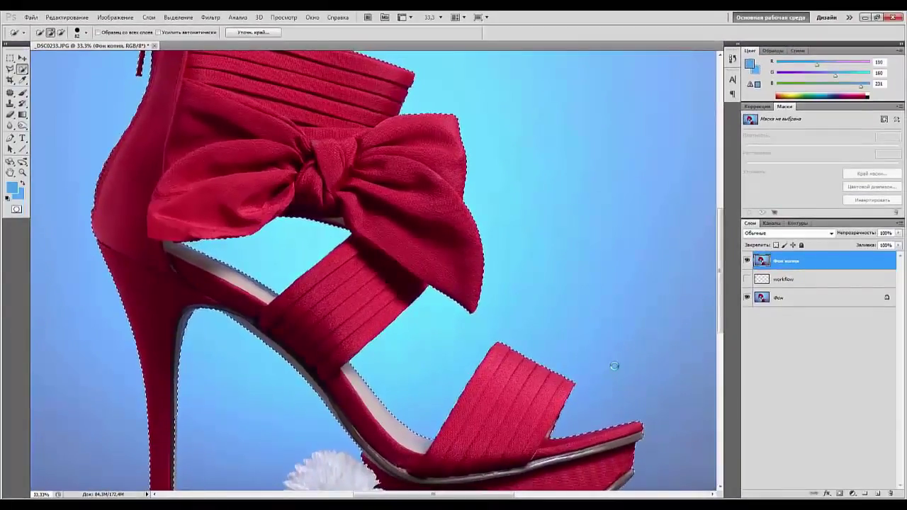
# Step: Invert the shoe selection to cover the background and add a new empty layer above the background copy
pyautogui.hotkey('ctrl', '-')
pyautogui.hotkey('ctrl', '-')
pyautogui.hotkey('ctrl', '-')
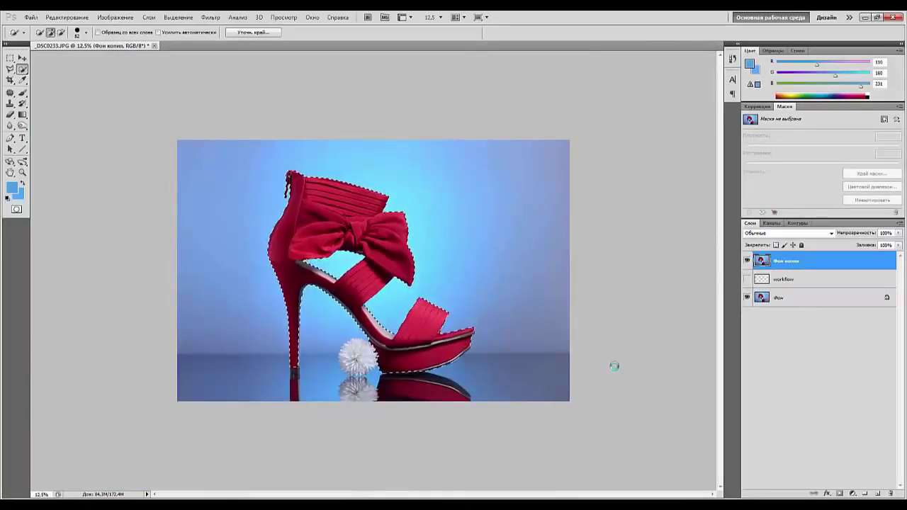
pyautogui.hotkey('ctrl', 'shift', 'i')
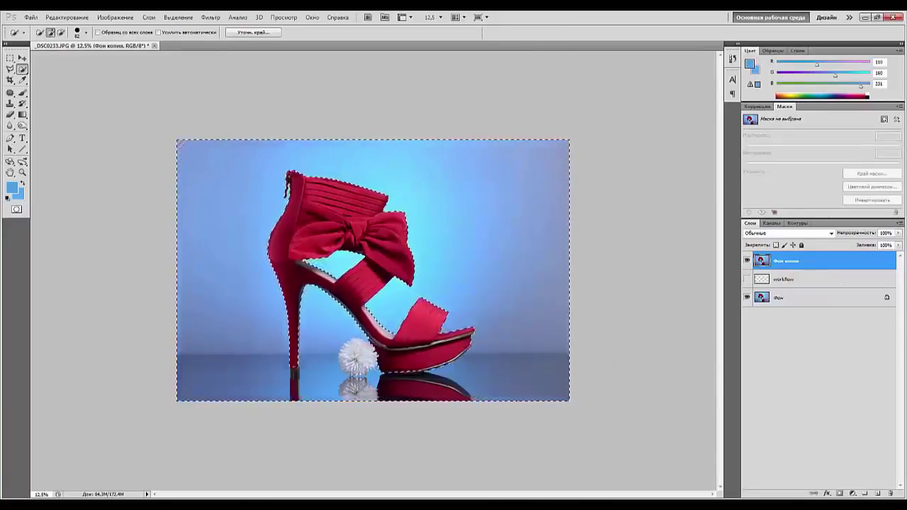
pyautogui.click(878, 493)
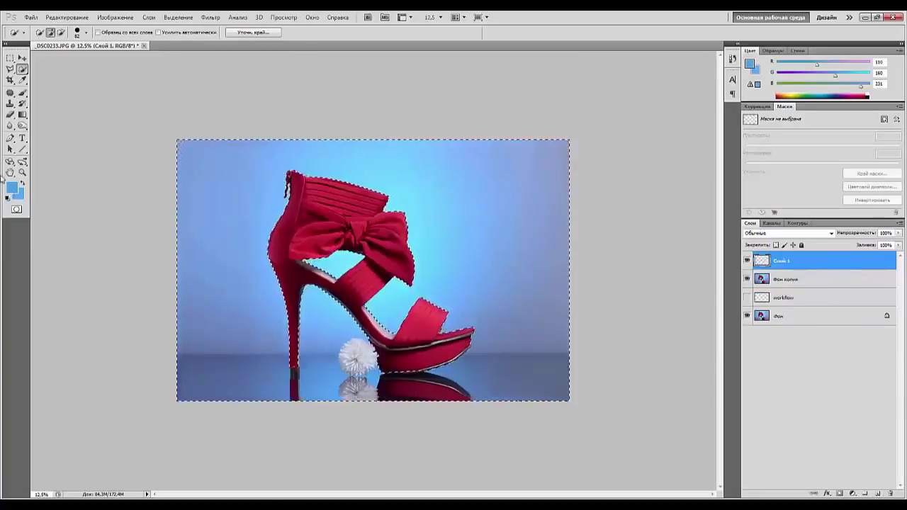
# Step: Sample the light blue beside the top of the shoe and fill the selected background on the new layer with the Paint Bucket
pyautogui.click(23, 80)
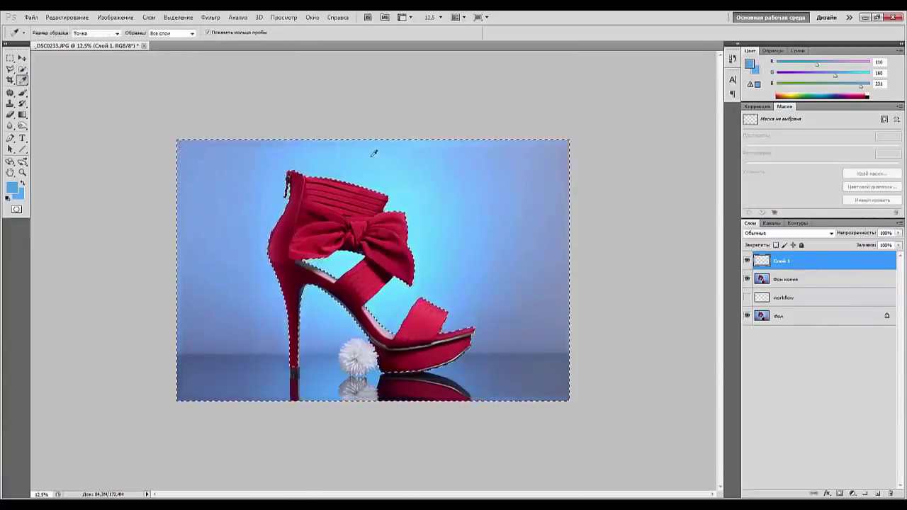
pyautogui.click(269, 165)
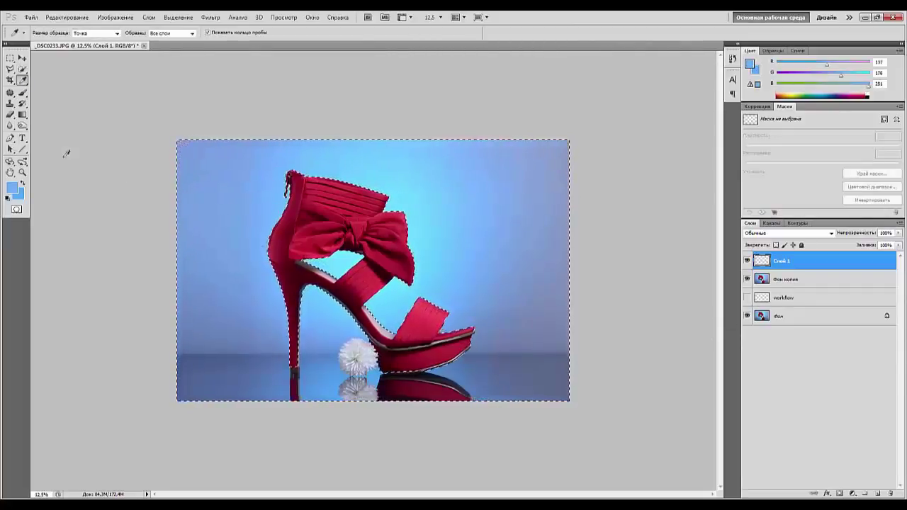
pyautogui.click(22, 115)
pyautogui.click(42, 123)
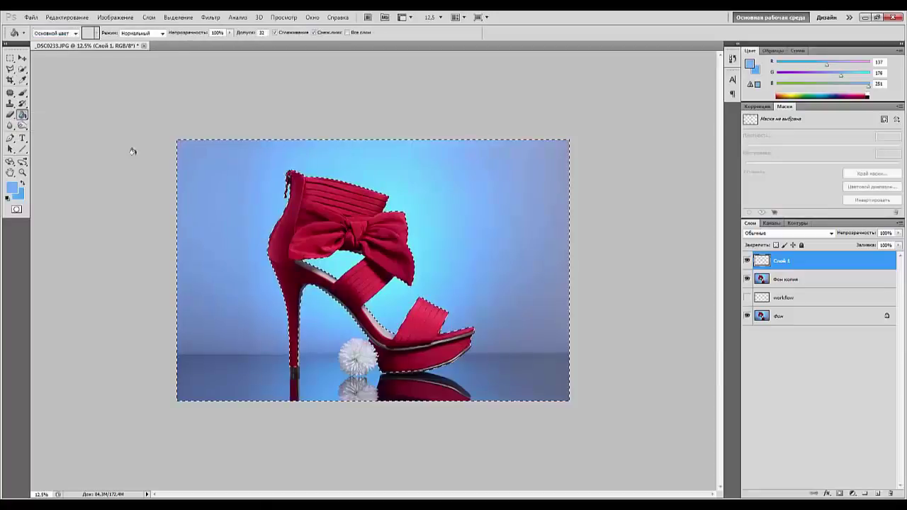
pyautogui.click(235, 176)
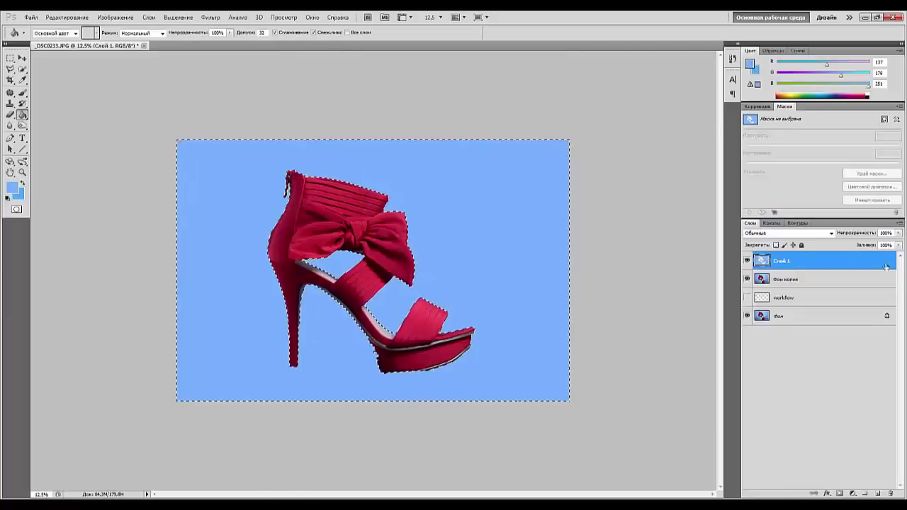
# Step: Set the blue fill layer's blend mode to Color (Цветность) and its opacity to 74%
pyautogui.click(831, 234)
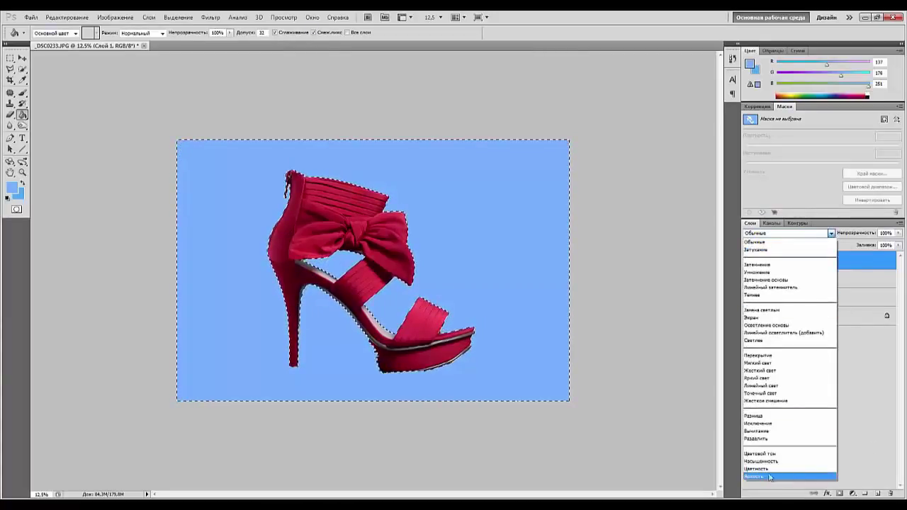
pyautogui.click(765, 470)
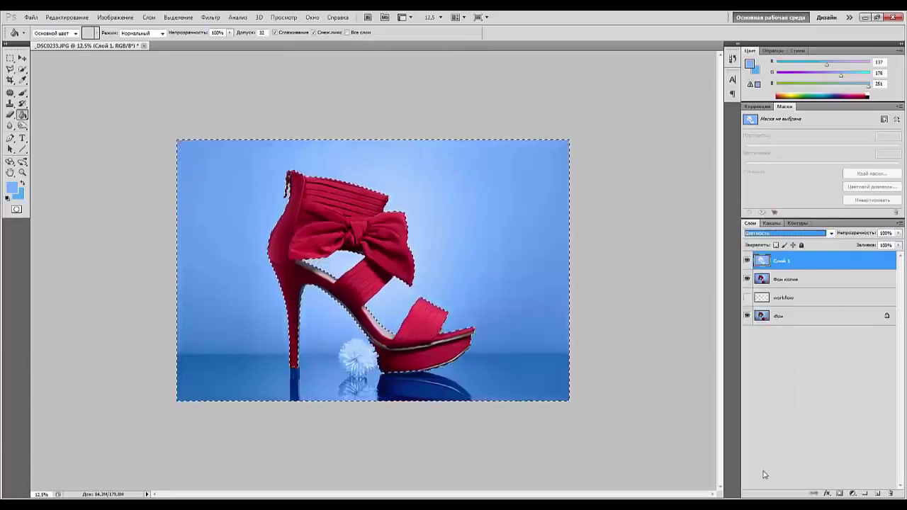
pyautogui.moveTo(859, 233); pyautogui.dragTo(806, 239)
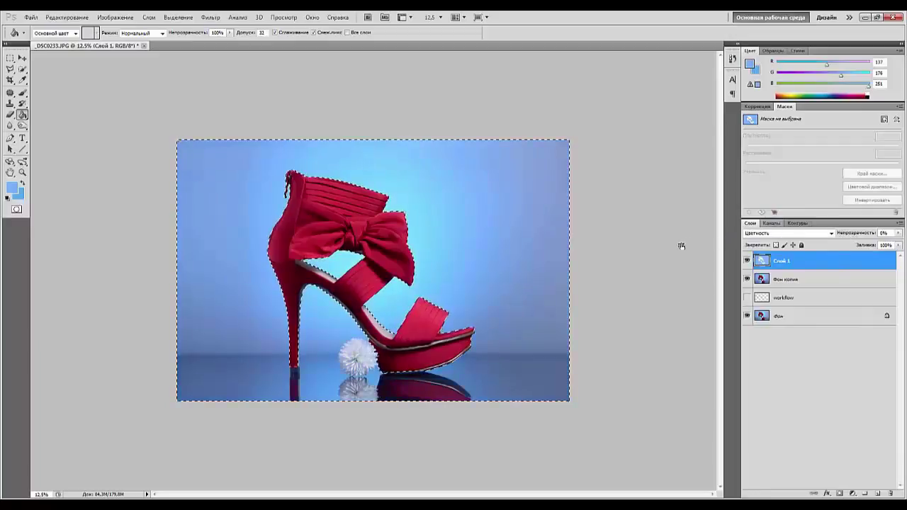
pyautogui.hotkey('ctrl', '+')
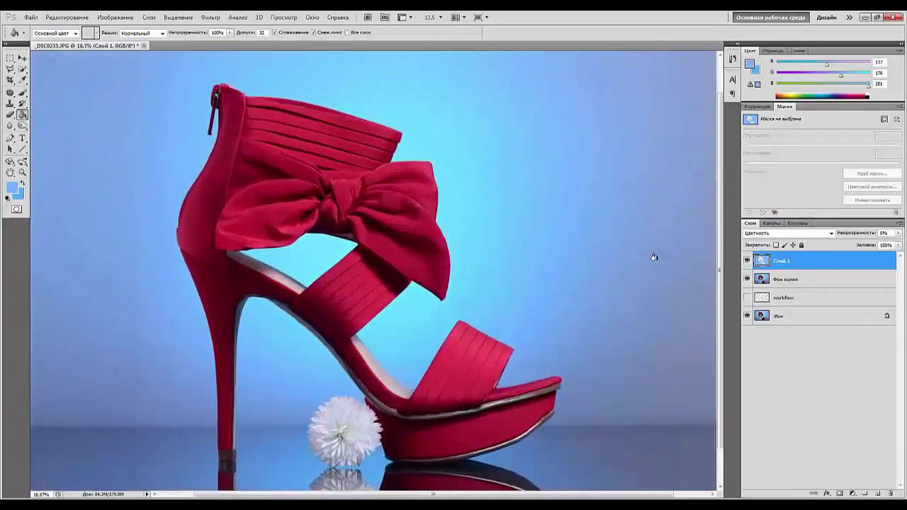
pyautogui.click(654, 257)
pyautogui.hotkey('ctrl', '-')
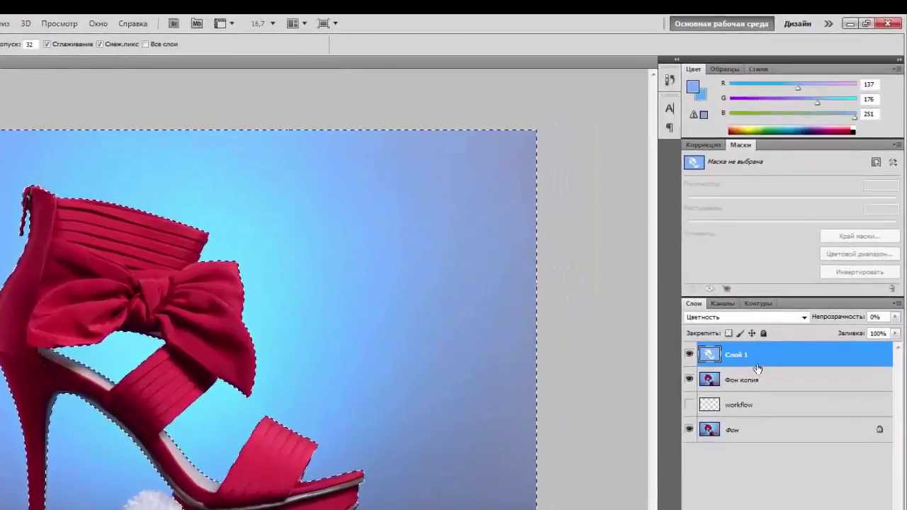
pyautogui.moveTo(822, 320); pyautogui.dragTo(853, 321)
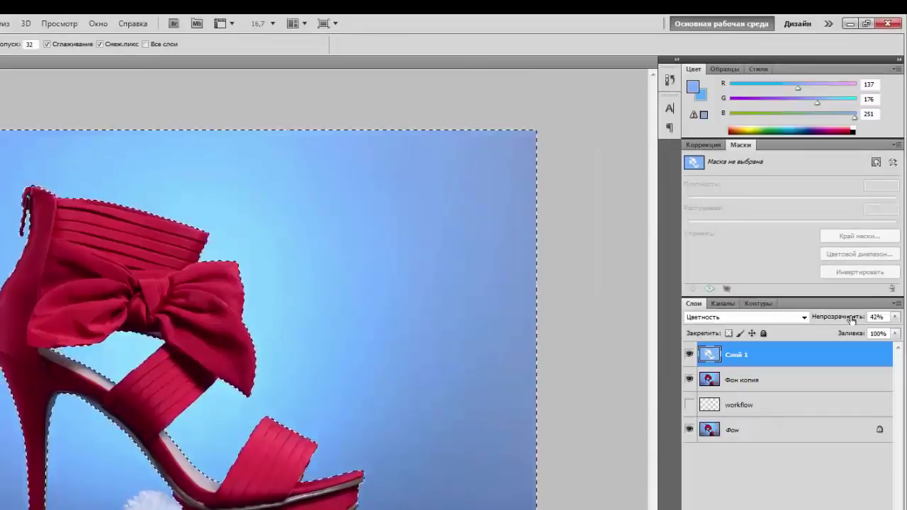
pyautogui.moveTo(853, 320)
pyautogui.mouseDown()
pyautogui.moveTo(837, 321)
pyautogui.moveTo(861, 319)
pyautogui.mouseUp()
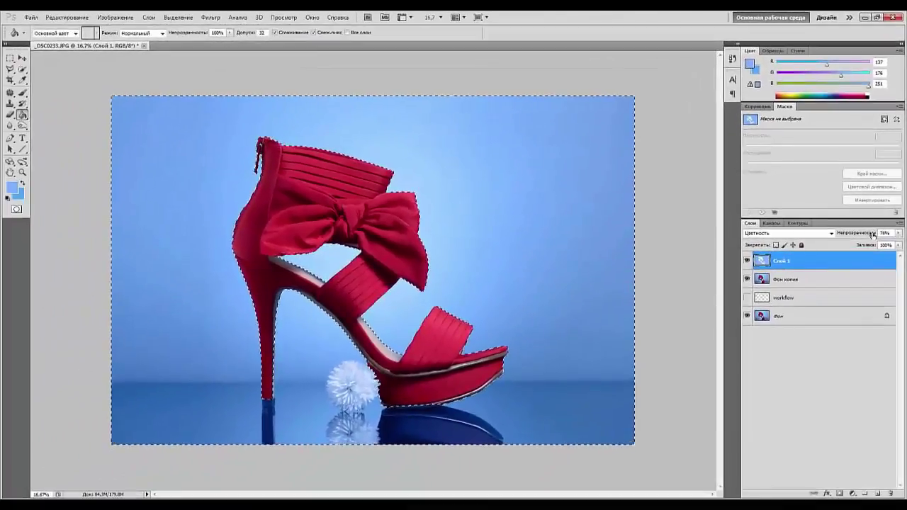
pyautogui.moveTo(872, 234); pyautogui.dragTo(874, 235)
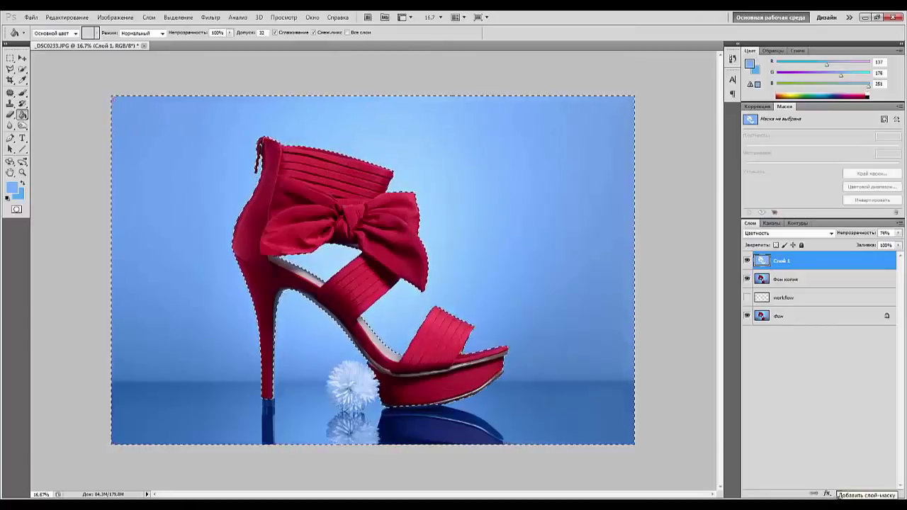
# Step: Add a black mask to the blue layer and reveal the background's right and left sides with a soft white 911 px brush
pyautogui.click(839, 494)
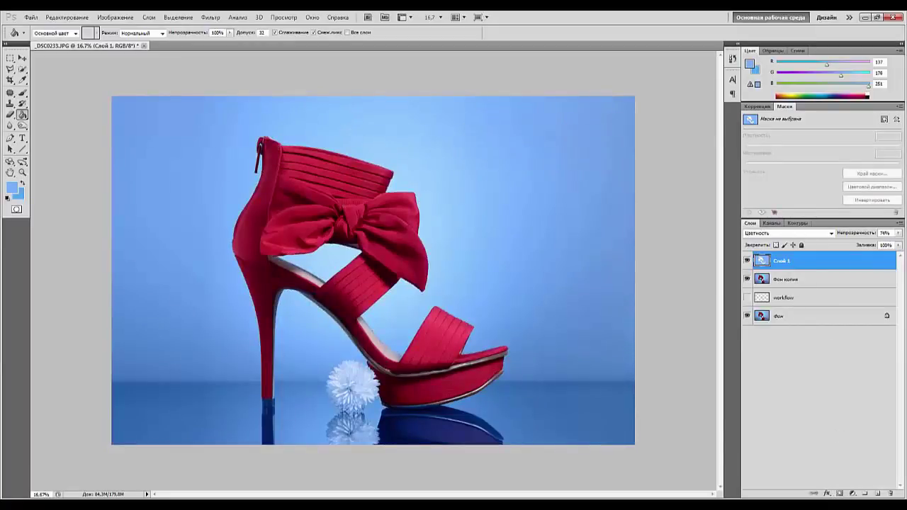
pyautogui.keyDown('alt'); pyautogui.click(839, 494); pyautogui.keyUp('alt')
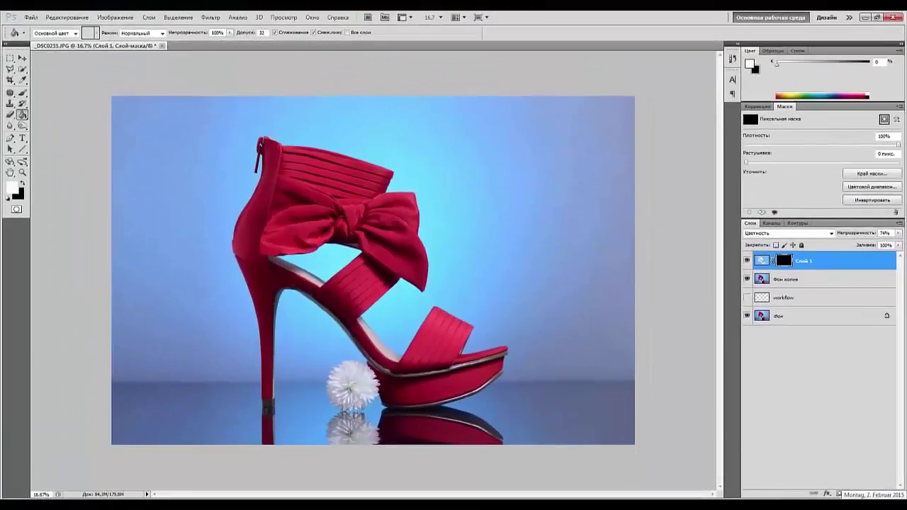
pyautogui.click(22, 93)
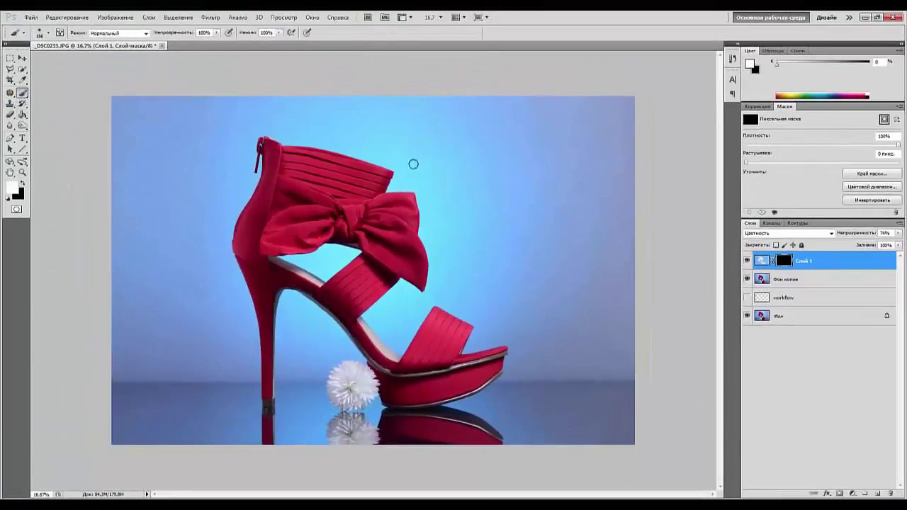
pyautogui.rightClick(567, 199)
pyautogui.moveTo(643, 208); pyautogui.dragTo(659, 209)
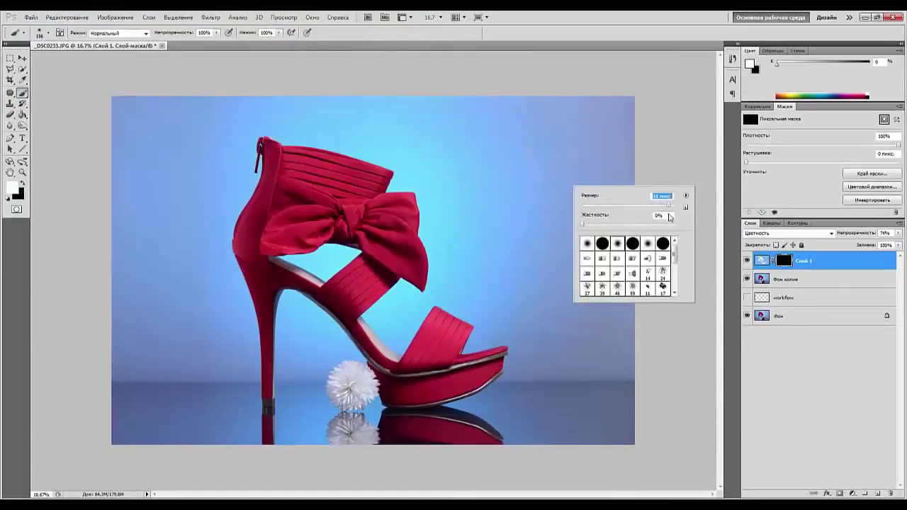
pyautogui.moveTo(543, 103)
pyautogui.mouseDown()
pyautogui.moveTo(631, 111)
pyautogui.moveTo(614, 129)
pyautogui.mouseUp()
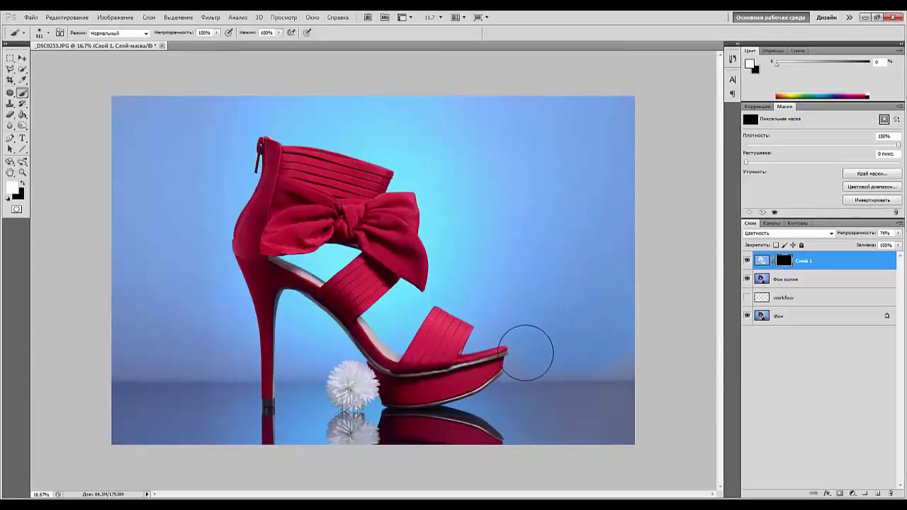
pyautogui.moveTo(599, 361)
pyautogui.mouseDown()
pyautogui.moveTo(639, 360)
pyautogui.moveTo(688, 340)
pyautogui.mouseUp()
pyautogui.moveTo(114, 161); pyautogui.dragTo(103, 282)
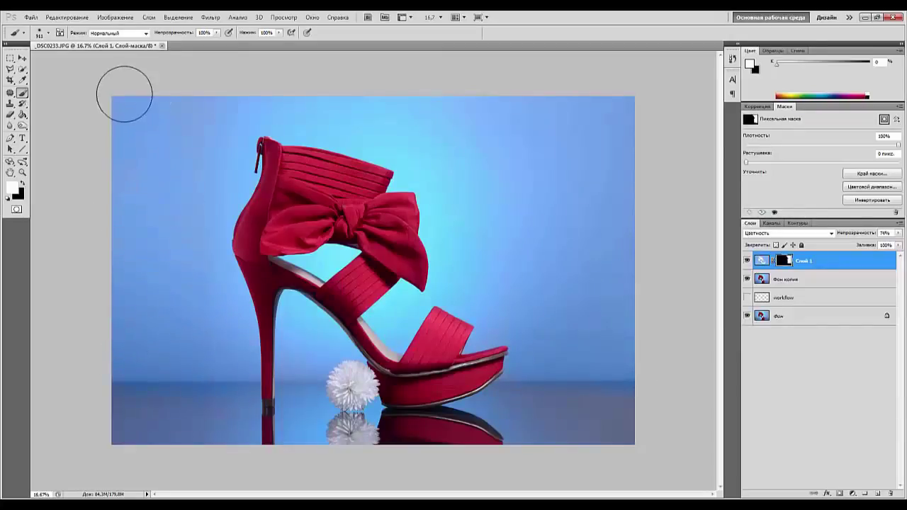
pyautogui.moveTo(222, 312)
pyautogui.mouseDown()
pyautogui.moveTo(144, 331)
pyautogui.moveTo(14, 221)
pyautogui.mouseUp()
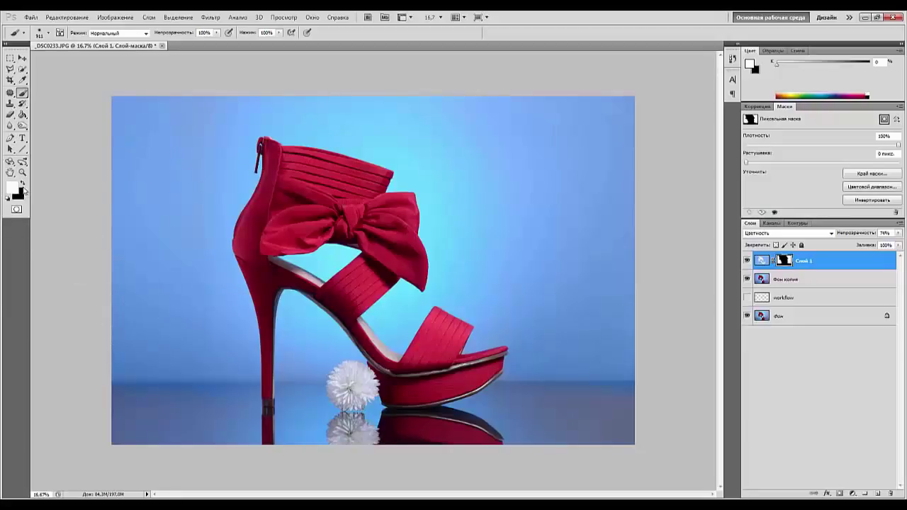
# Step: Swap the mask painting colour to black and reduce the blue layer's opacity to 41%
pyautogui.click(23, 184)
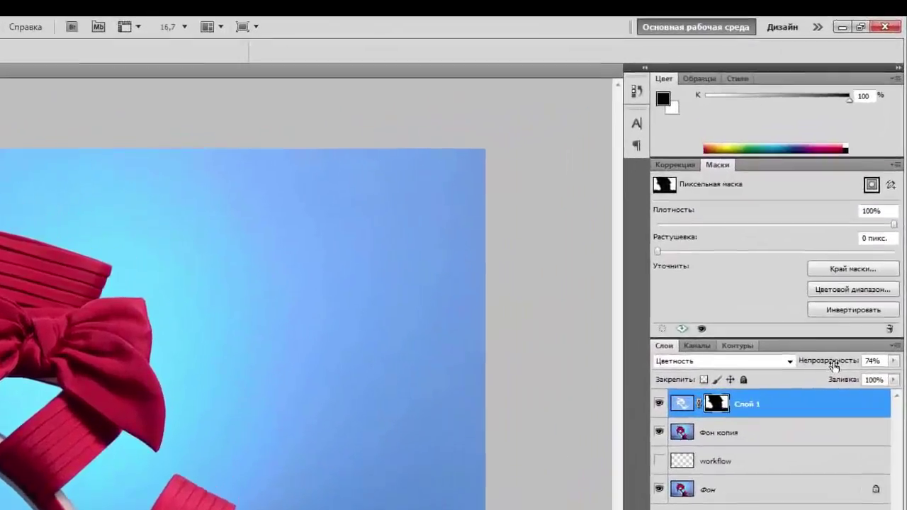
pyautogui.moveTo(859, 235); pyautogui.dragTo(858, 234)
pyautogui.moveTo(828, 391); pyautogui.dragTo(798, 389)
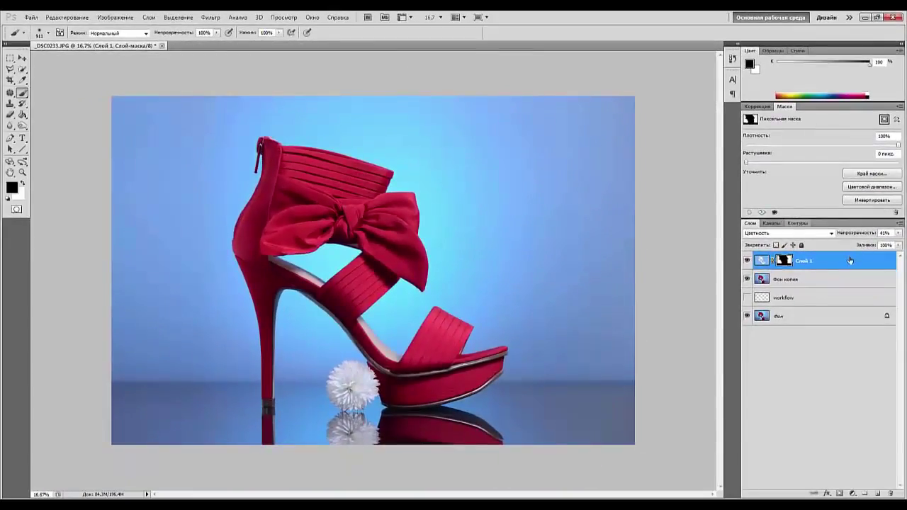
# Step: Stamp all visible layers into a new top layer and select the shoe by inverting the blue layer's loaded outline
pyautogui.hotkey('ctrl', '2')
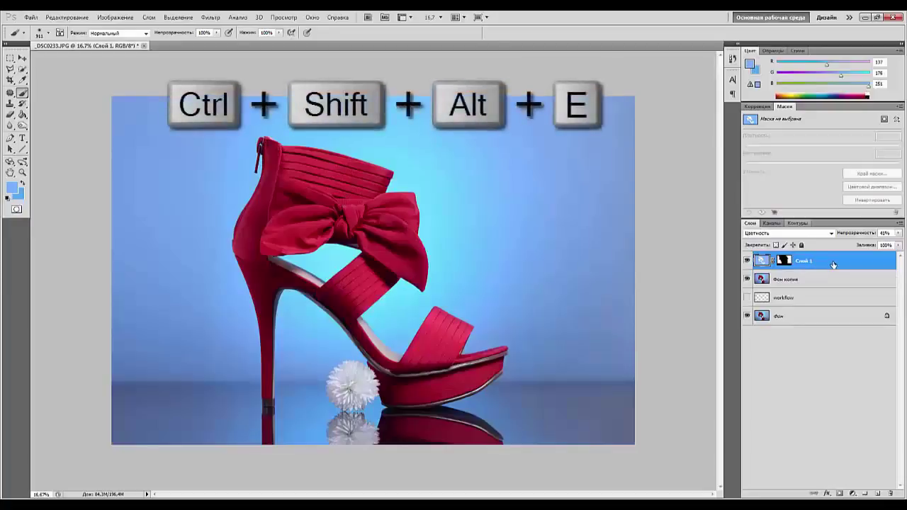
pyautogui.hotkey('ctrl', 'shift', 'alt', 'e')
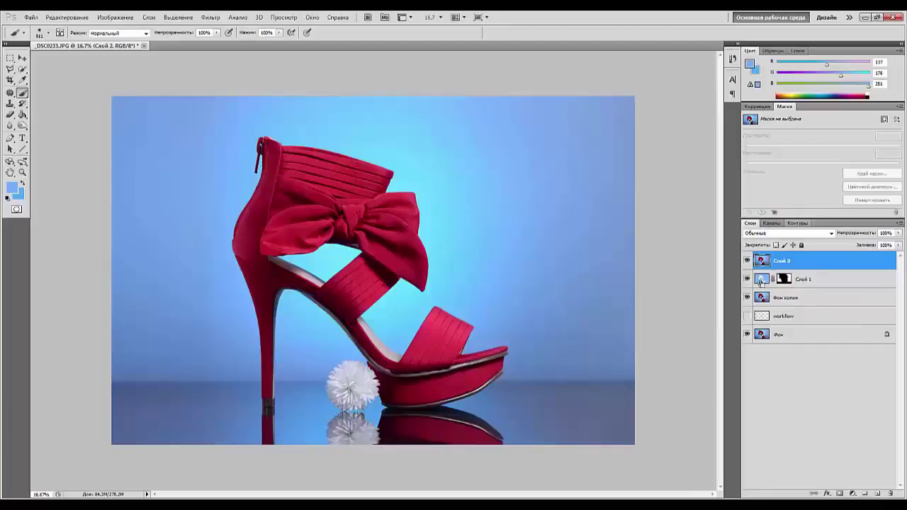
pyautogui.keyDown('ctrl'); pyautogui.click(761, 282); pyautogui.keyUp('ctrl')
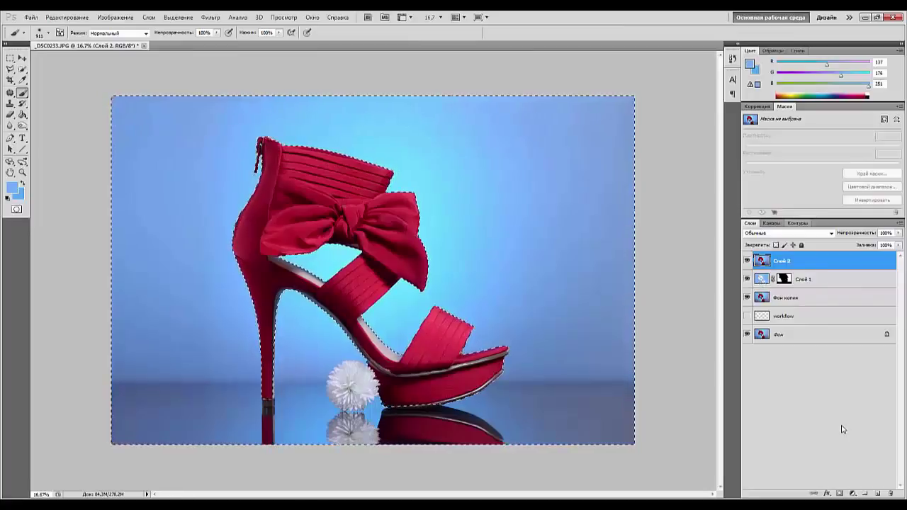
pyautogui.hotkey('ctrl', 'shift', 'i')
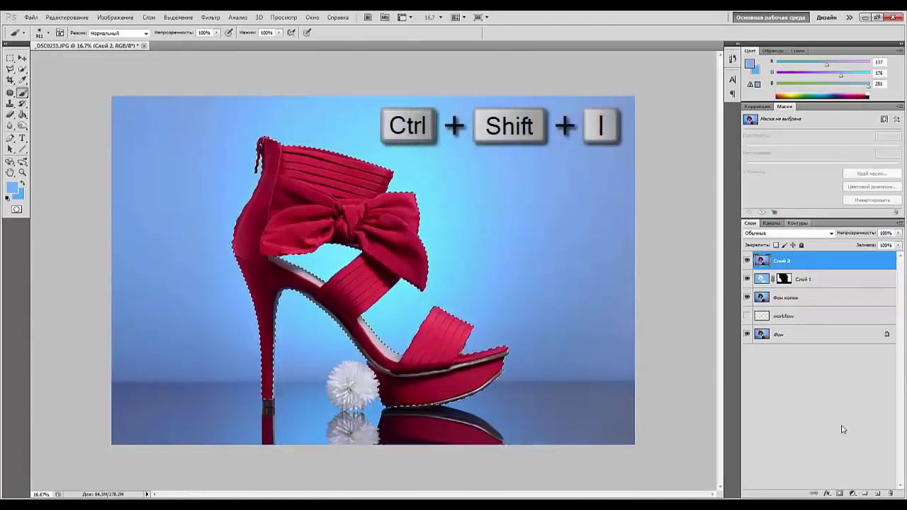
# Step: Add a Levels adjustment for the selected shoe with the white input at 235 and the midtones at 1.00
pyautogui.click(754, 107)
pyautogui.click(790, 140)
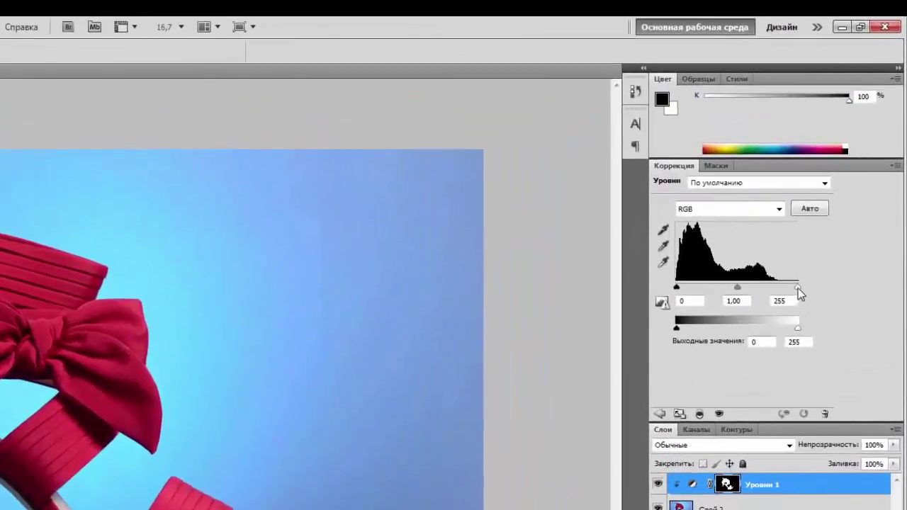
pyautogui.moveTo(798, 288); pyautogui.dragTo(788, 288)
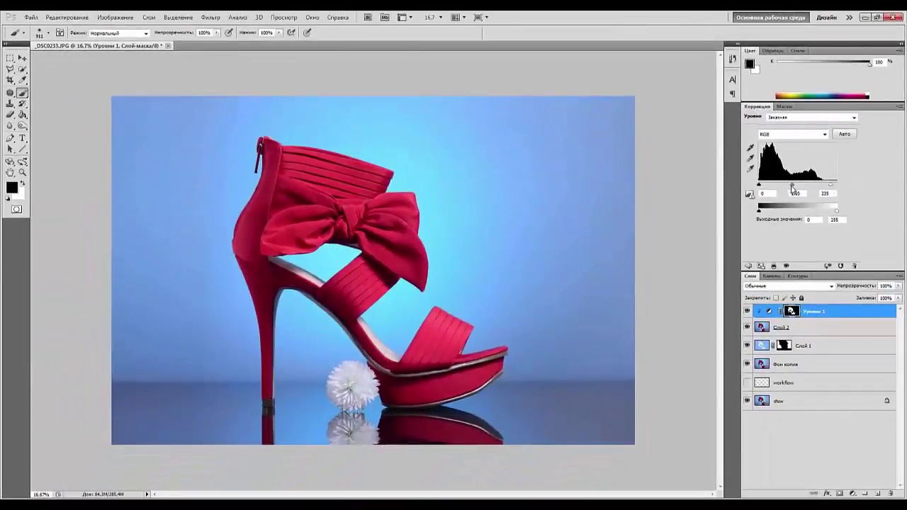
pyautogui.moveTo(793, 187); pyautogui.dragTo(796, 190)
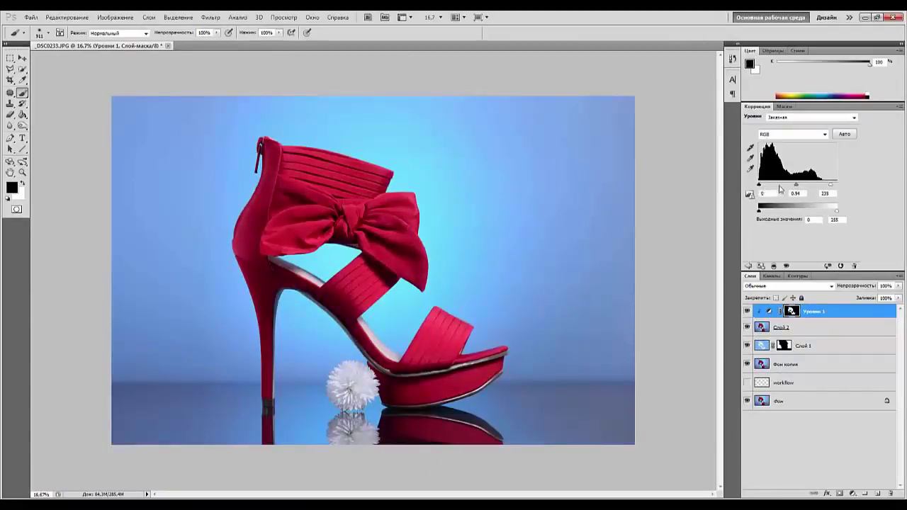
pyautogui.moveTo(759, 188)
pyautogui.mouseDown()
pyautogui.moveTo(768, 187)
pyautogui.moveTo(756, 190)
pyautogui.mouseUp()
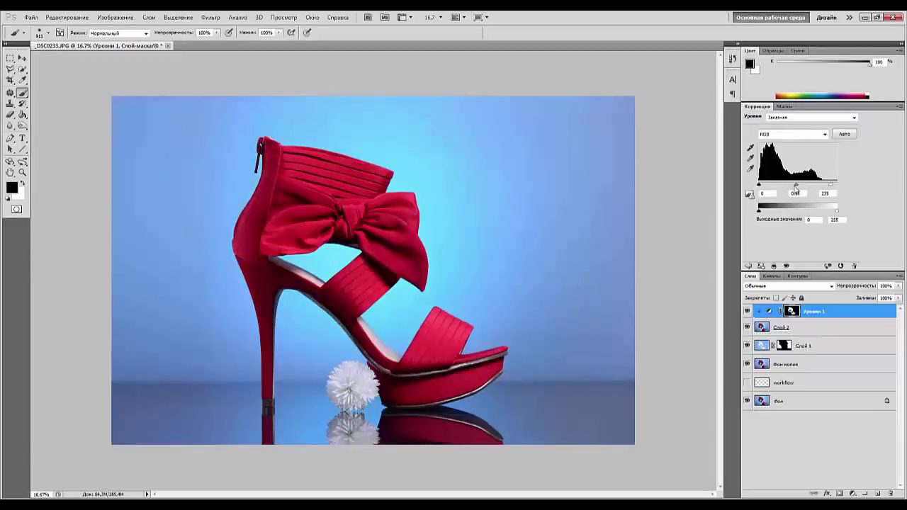
pyautogui.moveTo(797, 187)
pyautogui.mouseDown()
pyautogui.moveTo(775, 189)
pyautogui.moveTo(822, 192)
pyautogui.moveTo(785, 191)
pyautogui.moveTo(798, 192)
pyautogui.mouseUp()
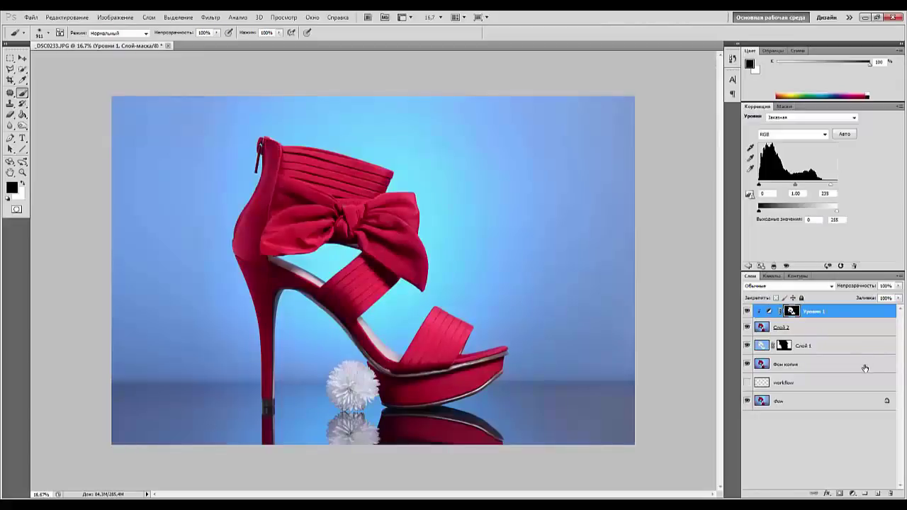
# Step: Merge the Levels adjustment down into the stamped layer
pyautogui.click(826, 312)
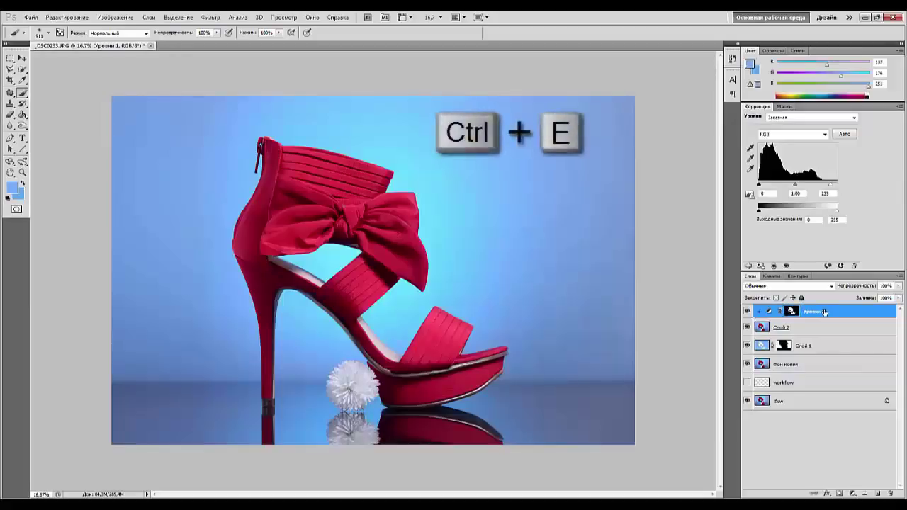
pyautogui.hotkey('ctrl', 'e')
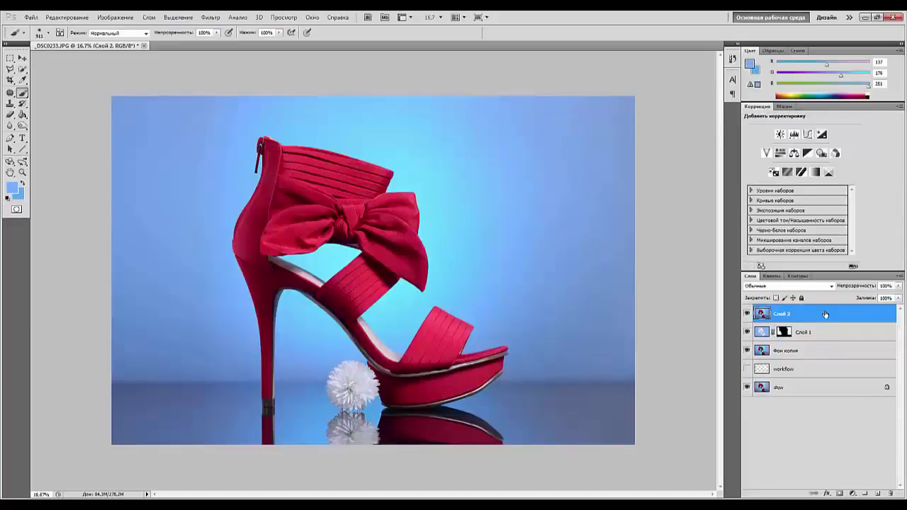
# Step: Examine the retouched shoe picture at reduced and enlarged view sizes
pyautogui.hotkey('ctrl', '-')
pyautogui.hotkey('ctrl', '-')
pyautogui.hotkey('ctrl', '-')
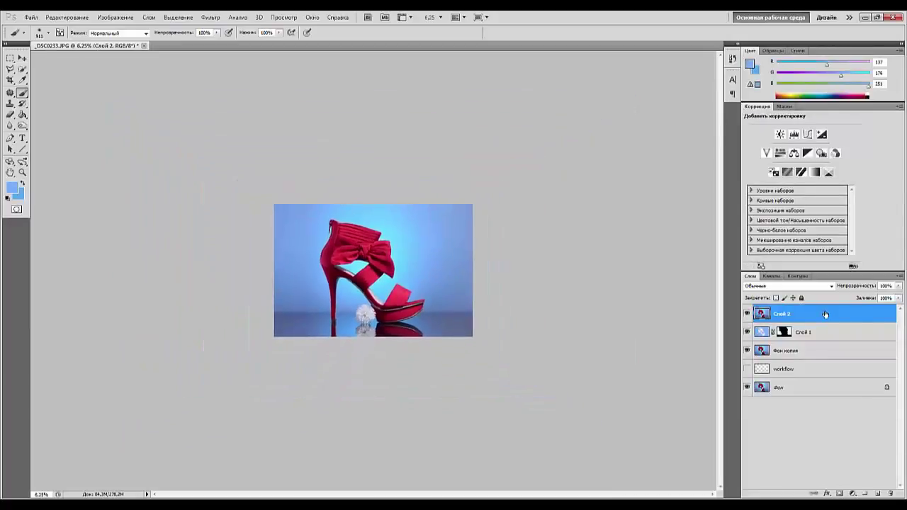
pyautogui.hotkey('ctrl', '+')
pyautogui.hotkey('ctrl', '+')
pyautogui.hotkey('ctrl', '+')
pyautogui.hotkey('ctrl', '+')
pyautogui.hotkey('ctrl', '-')
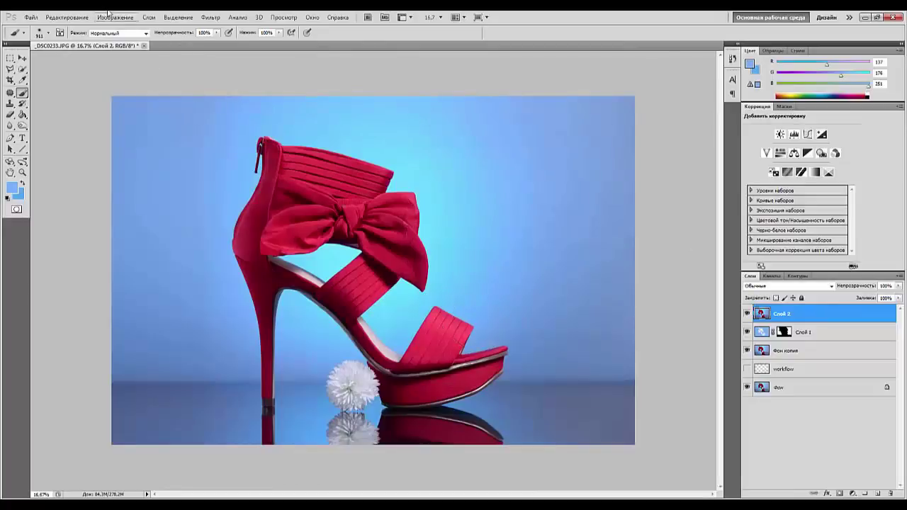
# Step: Apply Smart Blur to the merged layer with radius 3.0, threshold 25.0, low quality and the manual mode (Ручное)
pyautogui.click(210, 18)
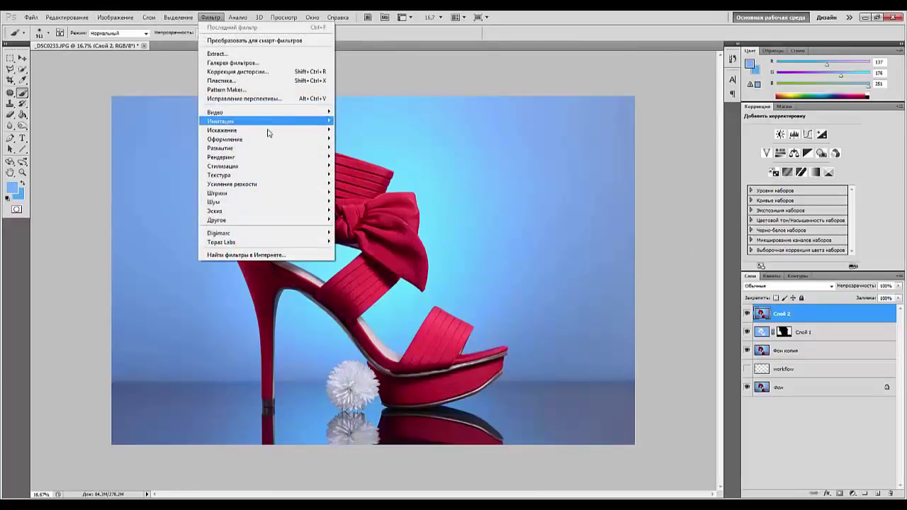
pyautogui.moveTo(270, 151)
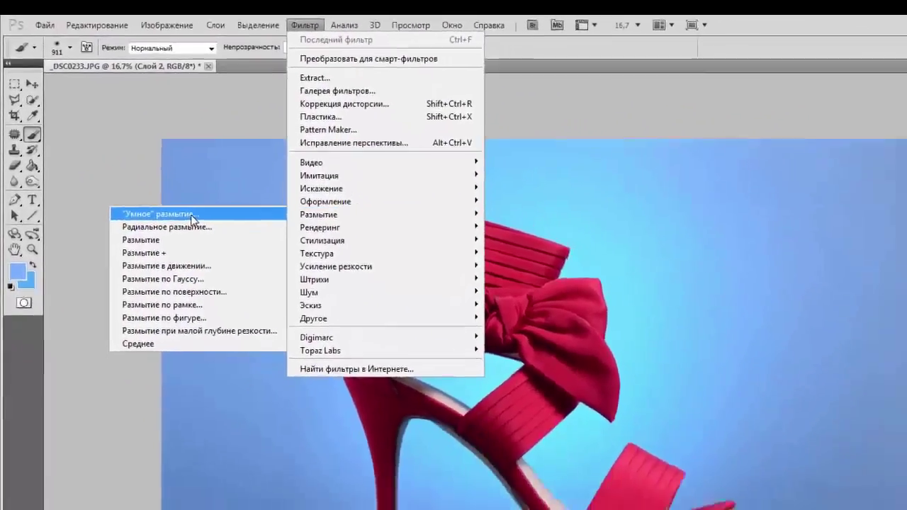
pyautogui.click(251, 282)
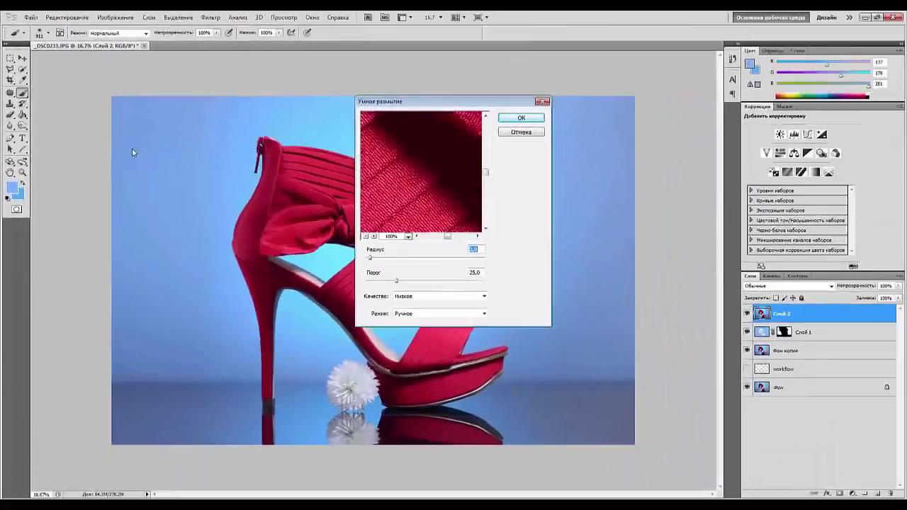
pyautogui.click(522, 117)
# Step: Duplicate the merged layer and load the background selection from the blue fill layer
pyautogui.moveTo(848, 317); pyautogui.dragTo(879, 495)
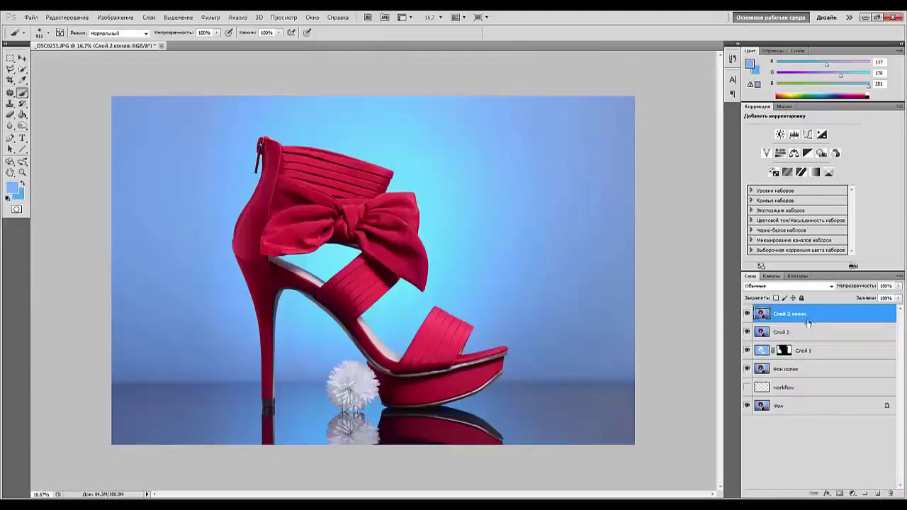
pyautogui.keyDown('ctrl'); pyautogui.click(762, 351); pyautogui.keyUp('ctrl')
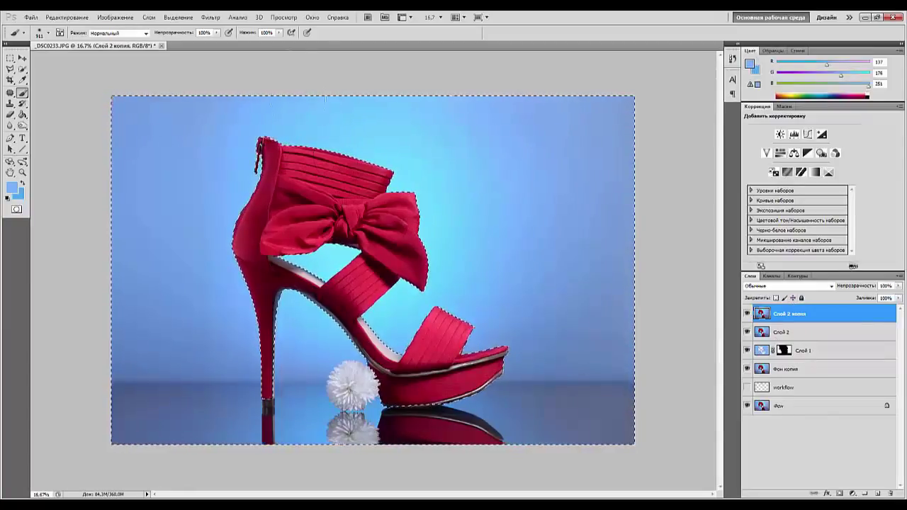
# Step: Apply Smart Blur to the selected background of the layer copy with radius 15.6, threshold 10.8 and high quality (Высокое)
pyautogui.click(211, 17)
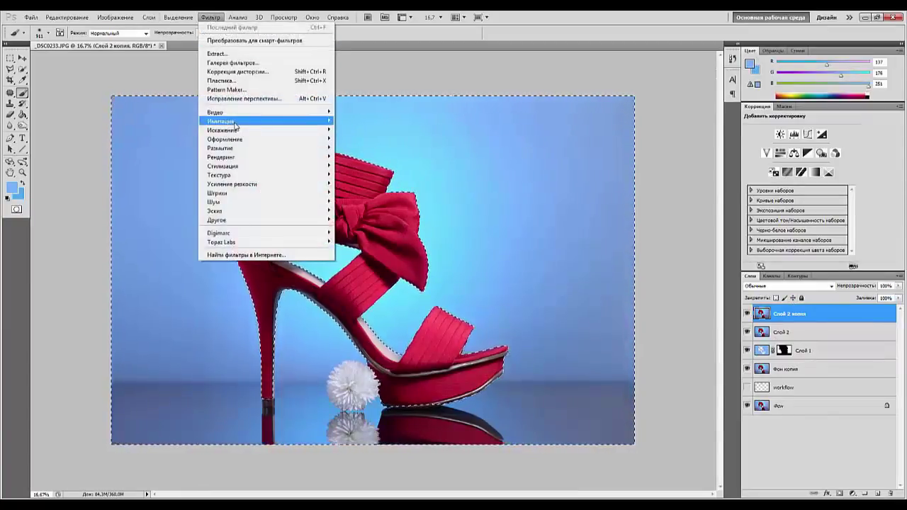
pyautogui.moveTo(229, 149)
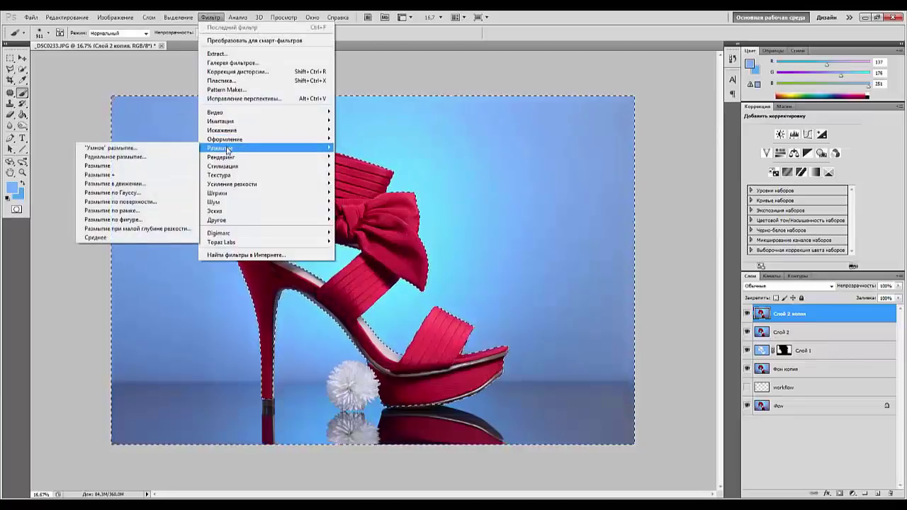
pyautogui.click(119, 147)
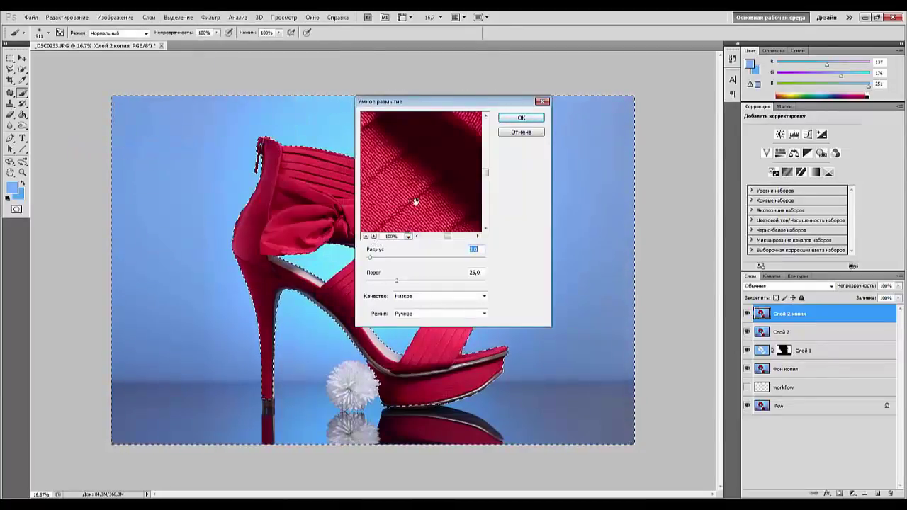
pyautogui.moveTo(397, 168); pyautogui.dragTo(471, 194)
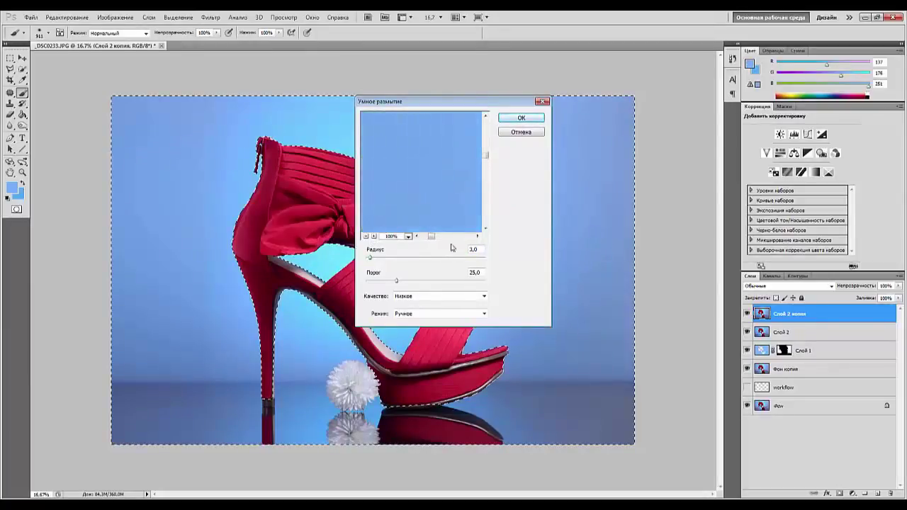
pyautogui.moveTo(371, 263); pyautogui.dragTo(388, 263)
pyautogui.click(400, 206)
pyautogui.moveTo(398, 284)
pyautogui.mouseDown()
pyautogui.moveTo(368, 283)
pyautogui.moveTo(380, 283)
pyautogui.mouseUp()
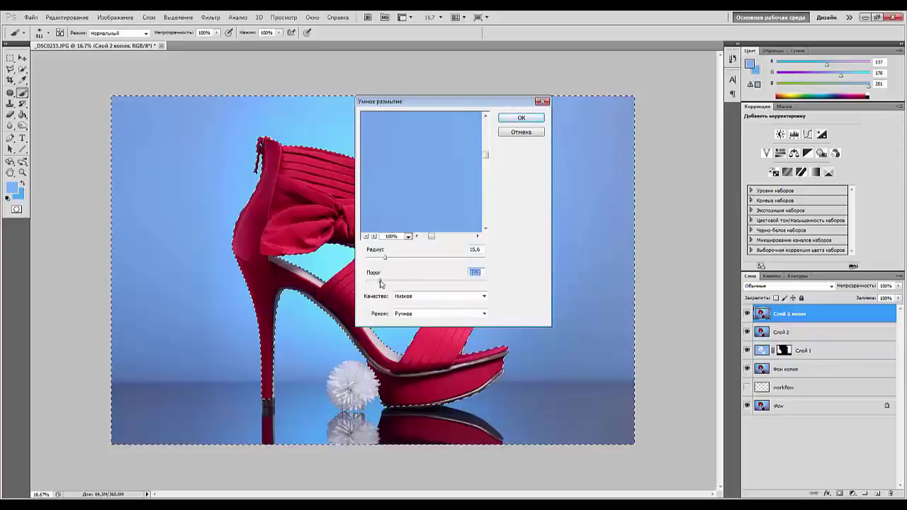
pyautogui.click(483, 296)
pyautogui.click(414, 321)
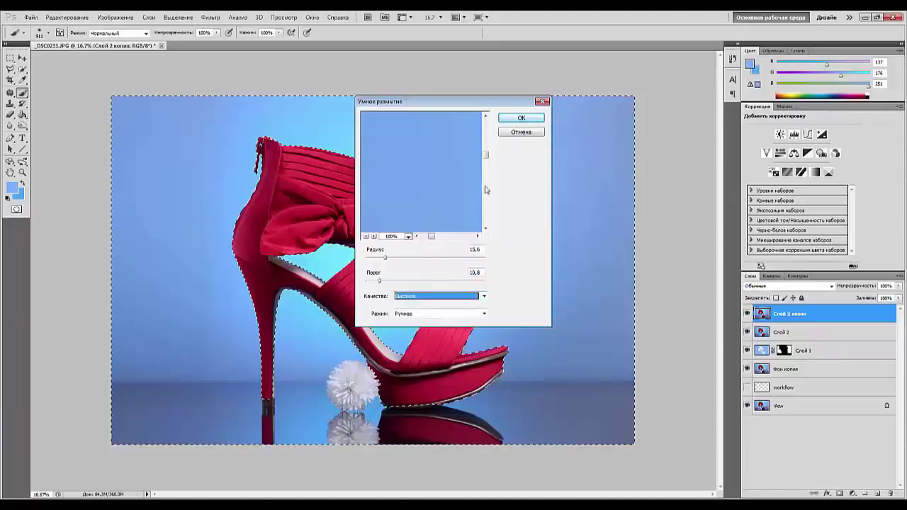
pyautogui.click(511, 121)
# Step: Compare the background with and without the blurred layer copy beside the bow, sole, flower and heel at enlarged view
pyautogui.hotkey('ctrl', '+')
pyautogui.hotkey('ctrl', '+')
pyautogui.hotkey('ctrl', '+')
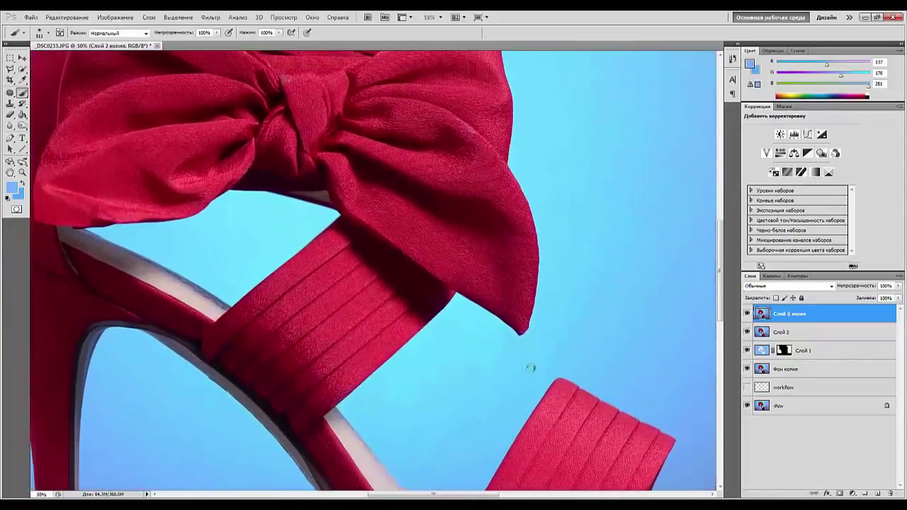
pyautogui.moveTo(478, 242); pyautogui.dragTo(205, 245)
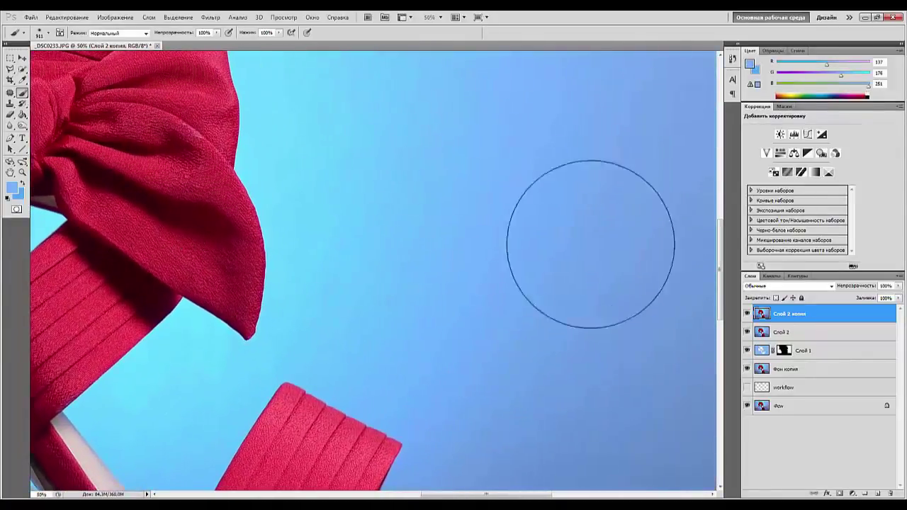
pyautogui.click(747, 314)
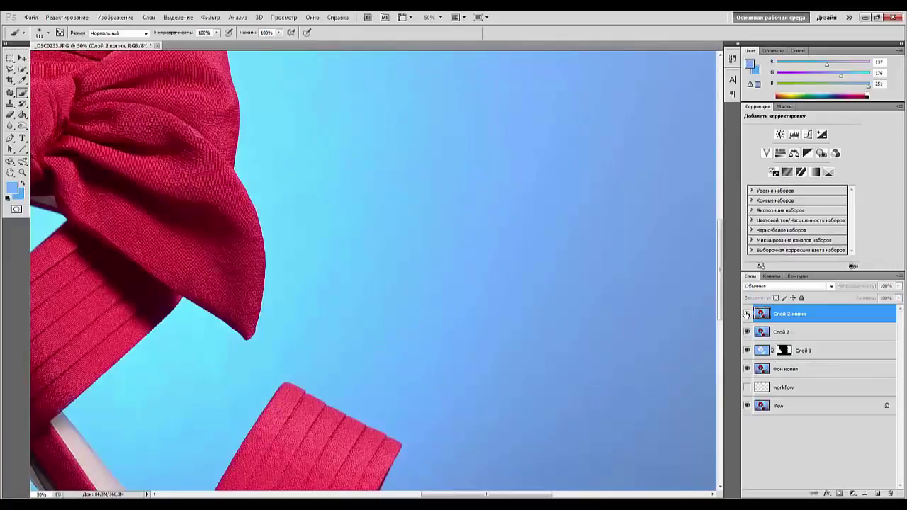
pyautogui.click(747, 314)
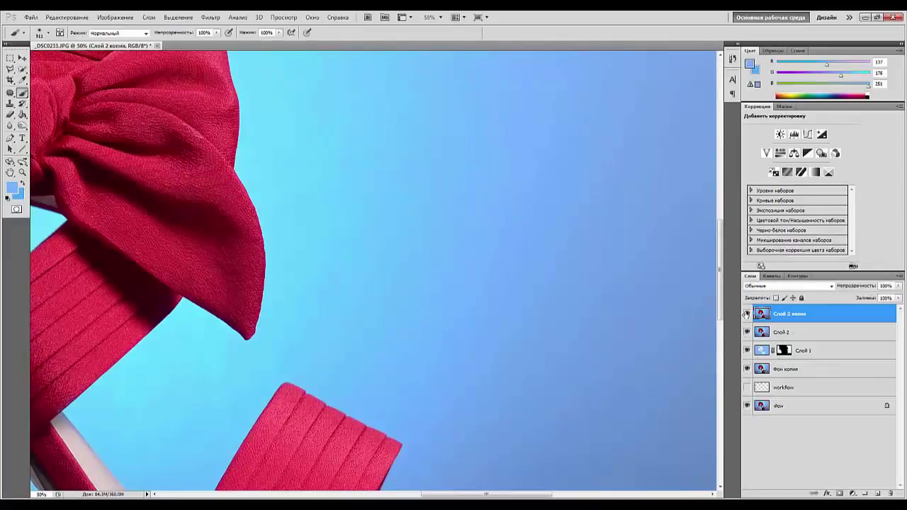
pyautogui.moveTo(325, 453); pyautogui.dragTo(418, 23)
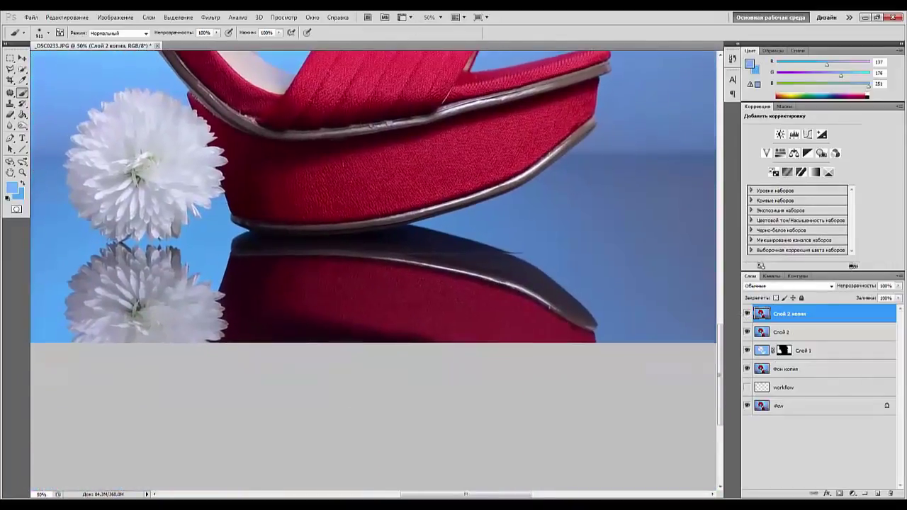
pyautogui.moveTo(332, 125); pyautogui.dragTo(574, 177)
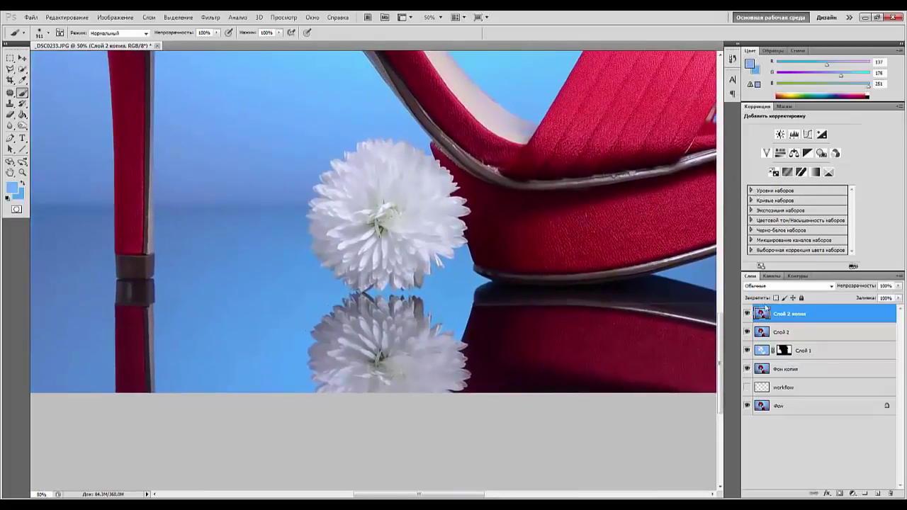
pyautogui.click(747, 314)
pyautogui.click(748, 314)
pyautogui.moveTo(262, 248); pyautogui.dragTo(454, 366)
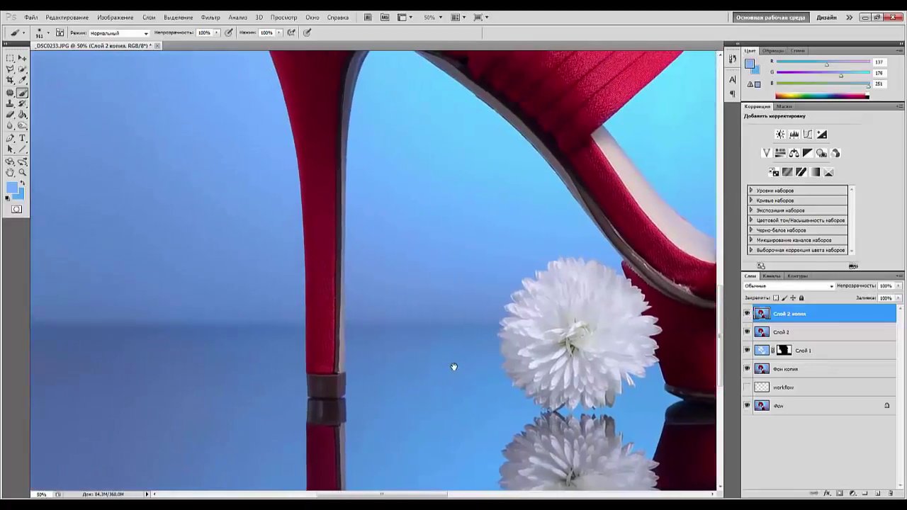
pyautogui.click(747, 314)
pyautogui.click(748, 332)
pyautogui.click(746, 336)
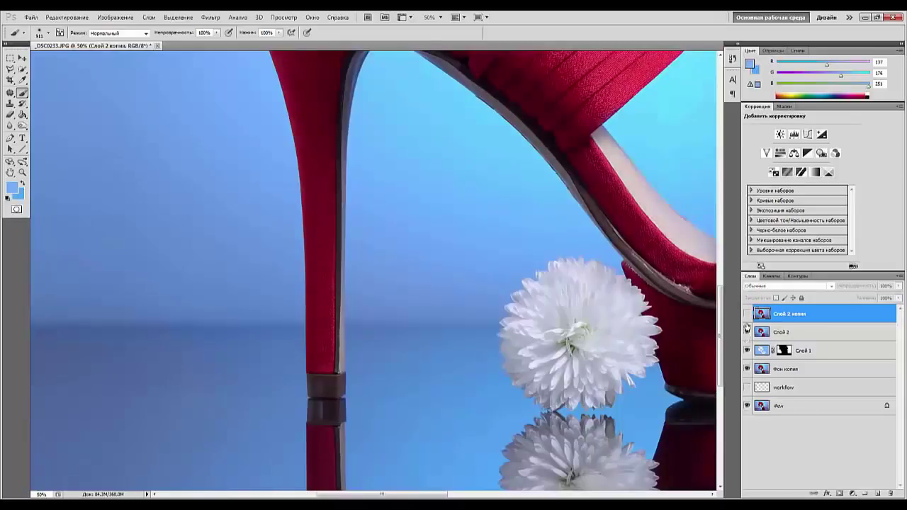
pyautogui.click(747, 314)
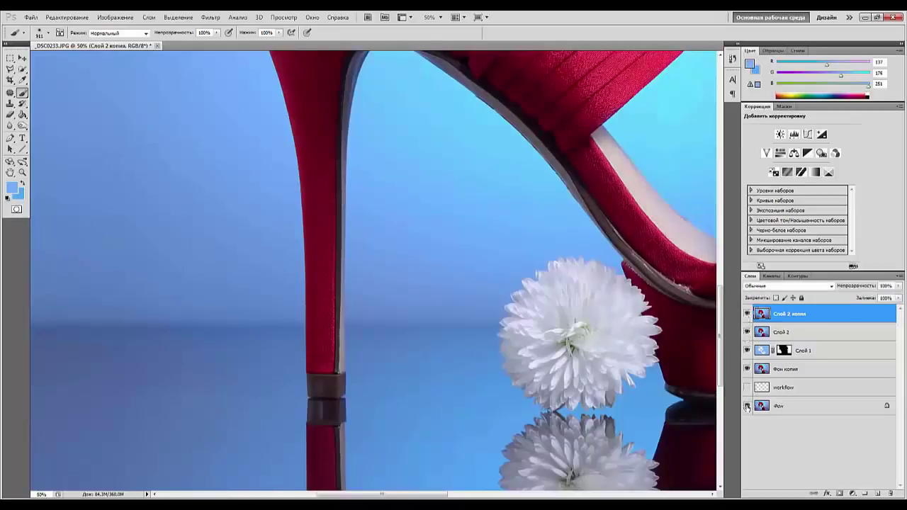
# Step: Compare the original Фон layer alone with the full retouched layer stack around the heel and flower
pyautogui.click(747, 406)
pyautogui.click(747, 406)
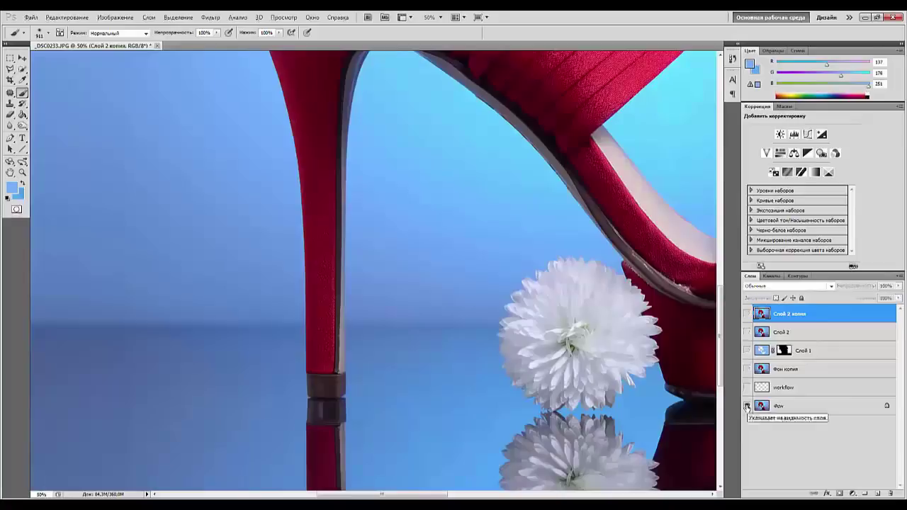
pyautogui.keyDown('alt'); pyautogui.click(747, 406); pyautogui.keyUp('alt')
pyautogui.keyDown('alt'); pyautogui.click(747, 407); pyautogui.keyUp('alt')
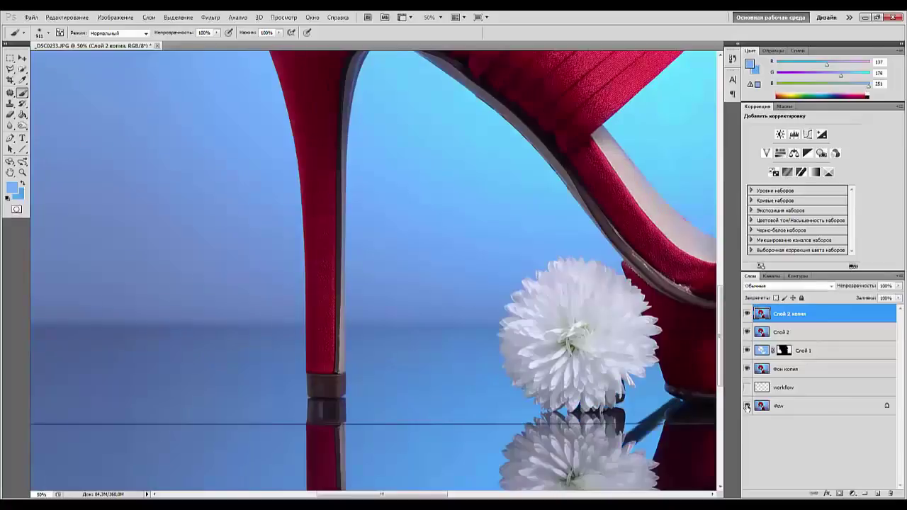
pyautogui.keyDown('alt'); pyautogui.click(747, 406); pyautogui.keyUp('alt')
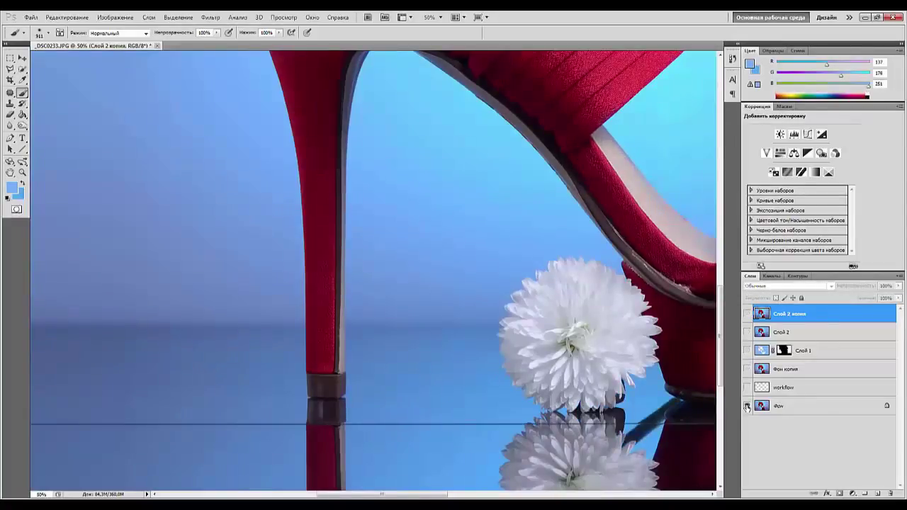
pyautogui.keyDown('alt'); pyautogui.click(747, 407); pyautogui.keyUp('alt')
pyautogui.keyDown('alt'); pyautogui.click(747, 406); pyautogui.keyUp('alt')
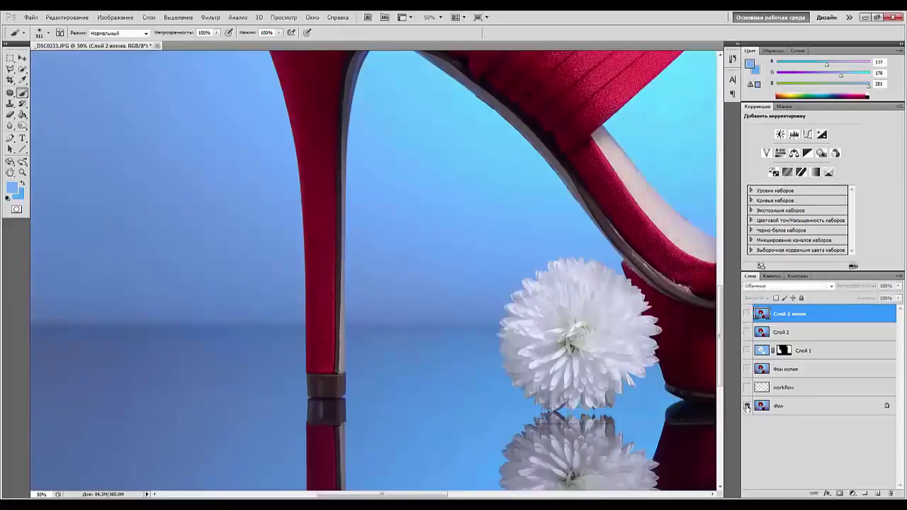
pyautogui.keyDown('alt'); pyautogui.click(747, 406); pyautogui.keyUp('alt')
pyautogui.keyDown('alt'); pyautogui.click(748, 406); pyautogui.keyUp('alt')
pyautogui.keyDown('alt'); pyautogui.click(747, 406); pyautogui.keyUp('alt')
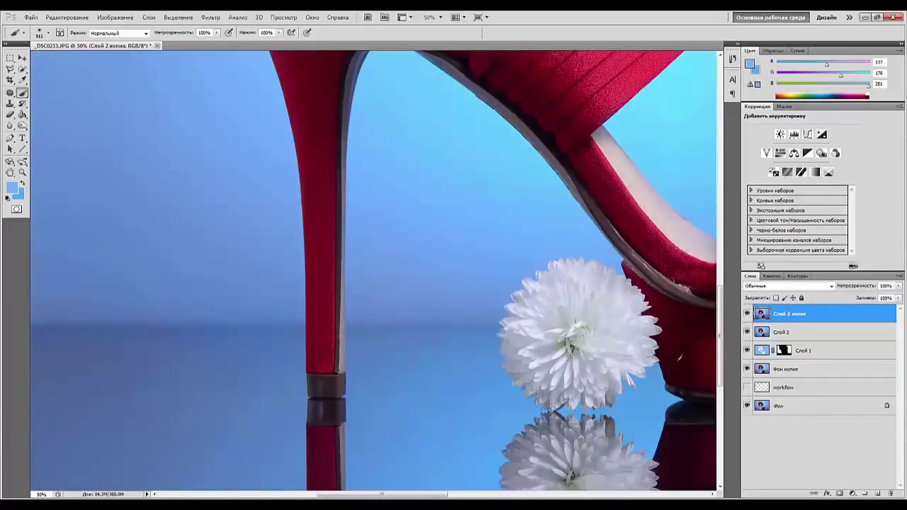
# Step: Duplicate the Фон layer, place the copy directly beneath Слой 2 копия and add a white layer mask to Слой 2 копия
pyautogui.moveTo(847, 405); pyautogui.dragTo(880, 494)
pyautogui.moveTo(804, 407); pyautogui.dragTo(797, 332)
pyautogui.click(795, 315)
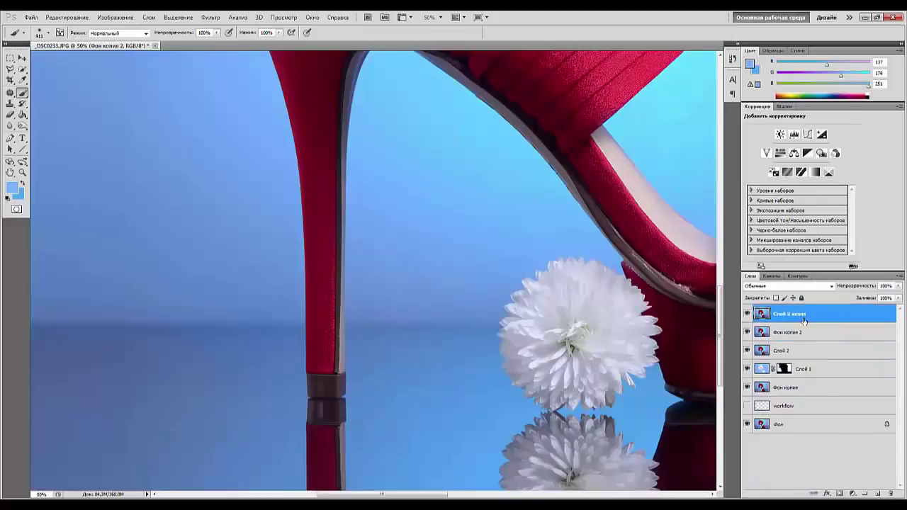
pyautogui.click(839, 494)
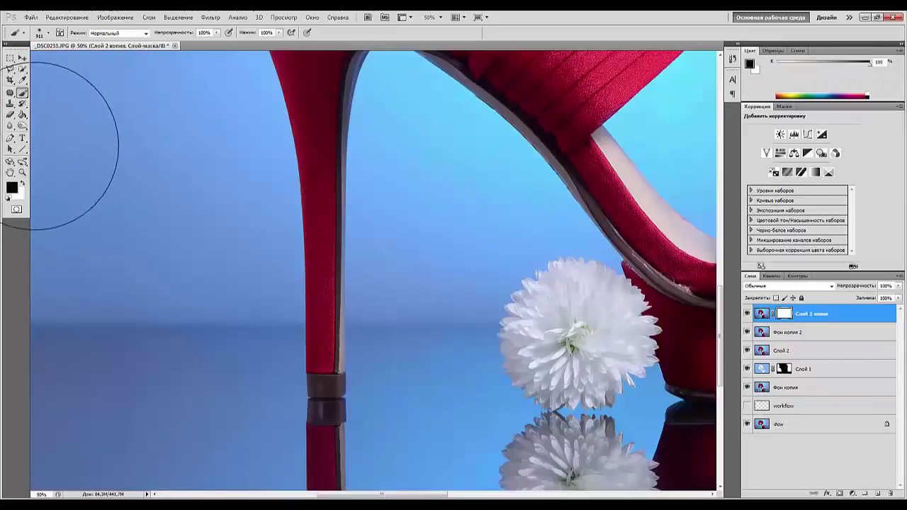
# Step: Paint black on the mask of Слой 2 копия around the white flower with a soft 143 px brush and check the sole
pyautogui.rightClick(574, 328)
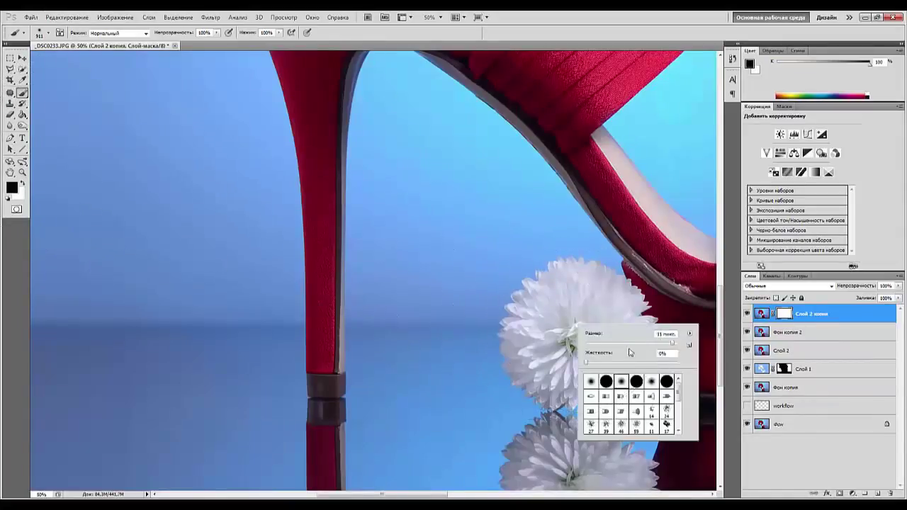
pyautogui.moveTo(670, 345); pyautogui.dragTo(644, 344)
pyautogui.press('Return')
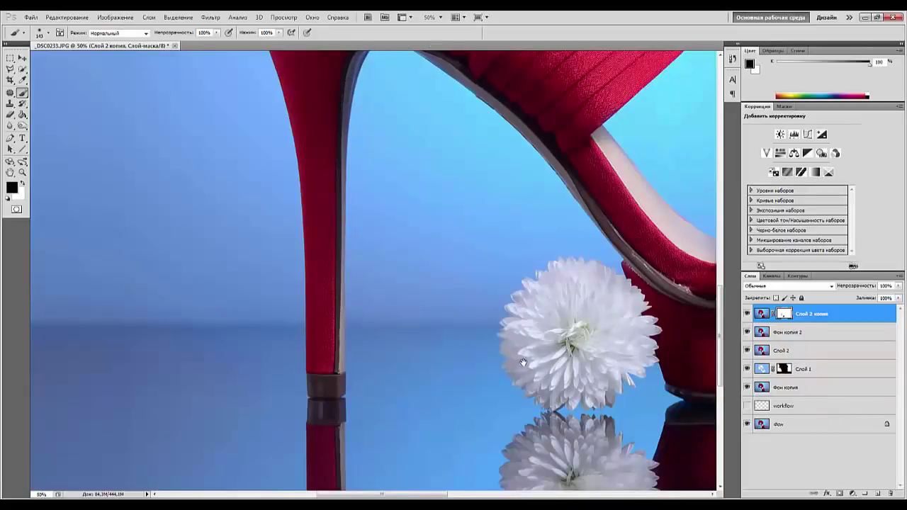
pyautogui.moveTo(524, 362); pyautogui.dragTo(76, 325)
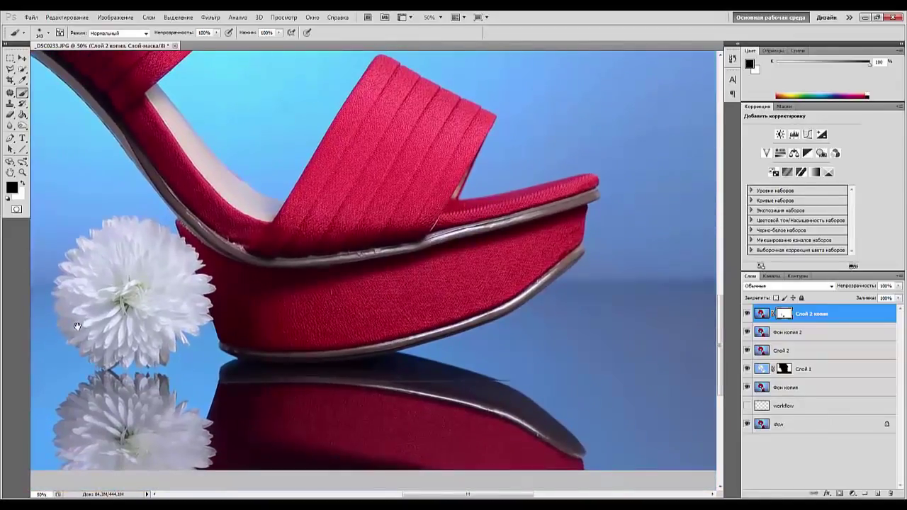
pyautogui.moveTo(357, 306); pyautogui.dragTo(561, 416)
pyautogui.hotkey('ctrl', '+')
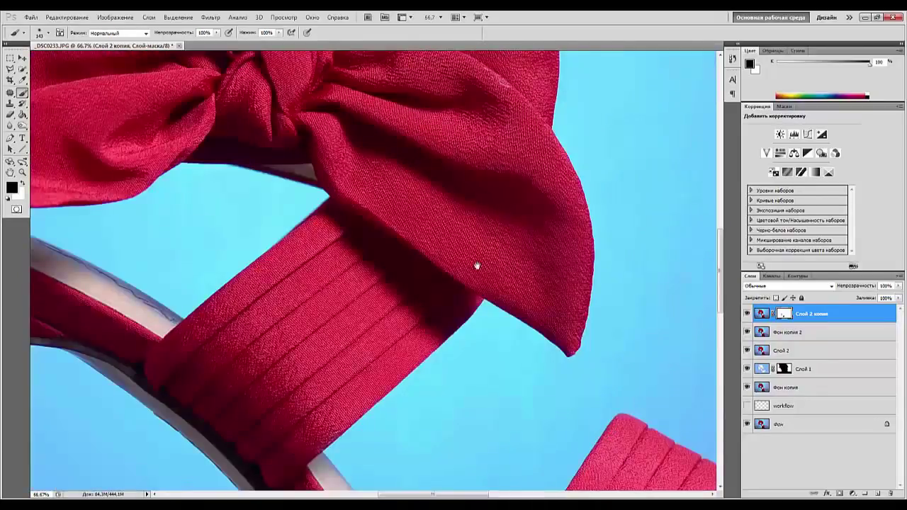
pyautogui.moveTo(447, 467); pyautogui.dragTo(424, 219)
pyautogui.moveTo(424, 316); pyautogui.dragTo(399, 261)
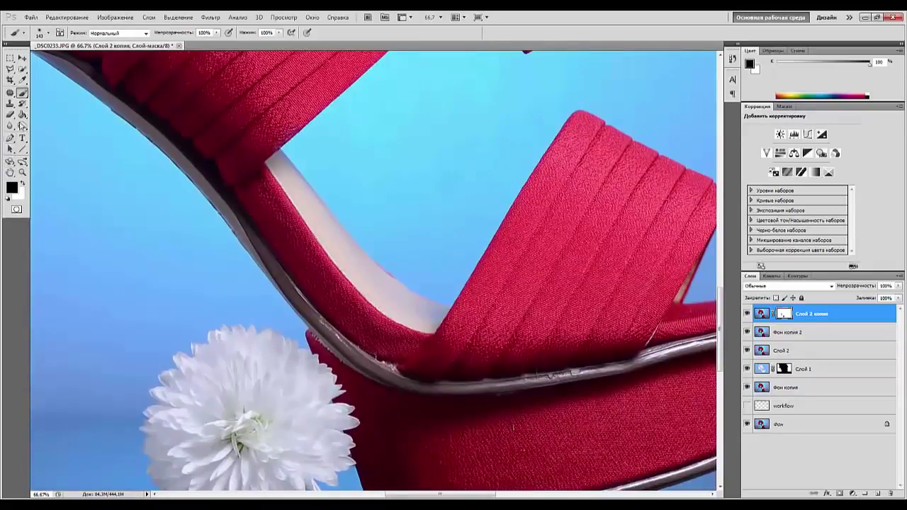
# Step: Merge the masked Слой 2 копия down into Фон копия 2 and activate the Clone Stamp
pyautogui.click(10, 104)
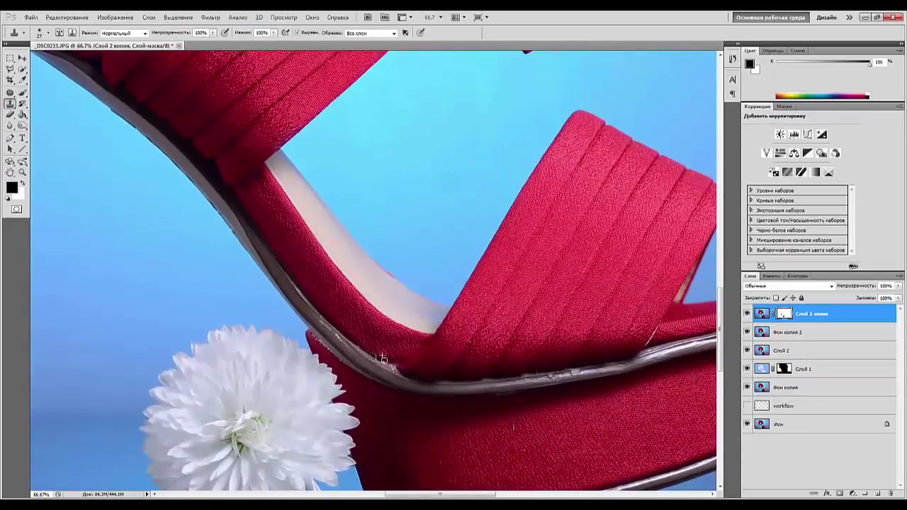
pyautogui.click(813, 318)
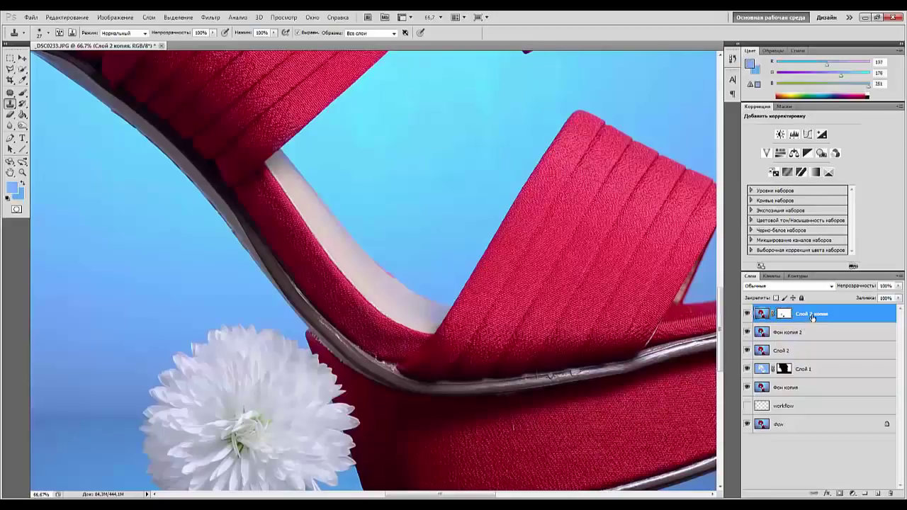
pyautogui.press('Delete')
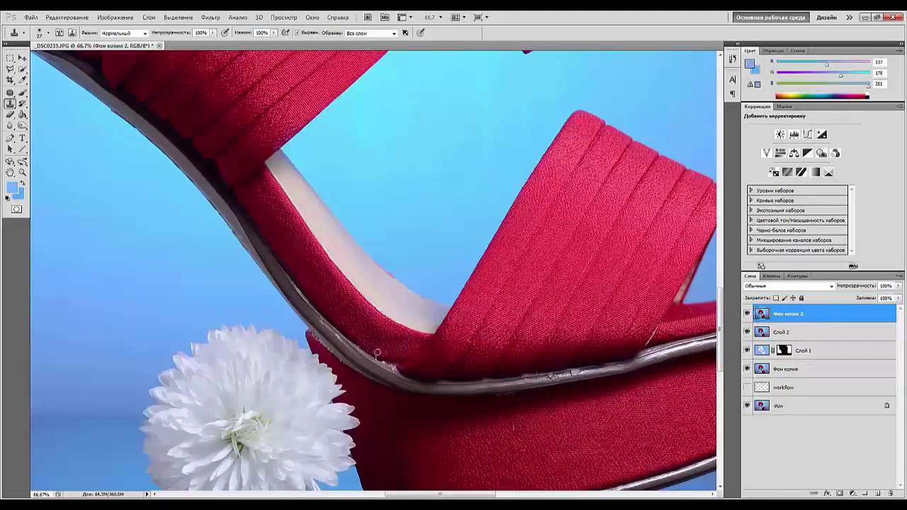
# Step: Clone out the glue marks and scratches along the insole edge and silver trim beside the flower with a 27 px Clone Stamp
pyautogui.moveTo(377, 353); pyautogui.dragTo(396, 363)
pyautogui.moveTo(319, 323); pyautogui.dragTo(346, 343)
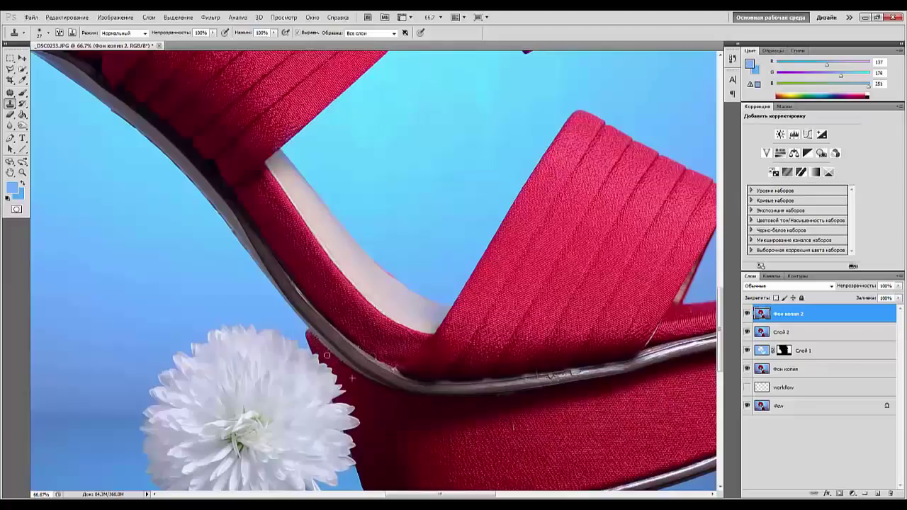
pyautogui.moveTo(309, 334); pyautogui.dragTo(312, 341)
pyautogui.moveTo(583, 462); pyautogui.dragTo(299, 440)
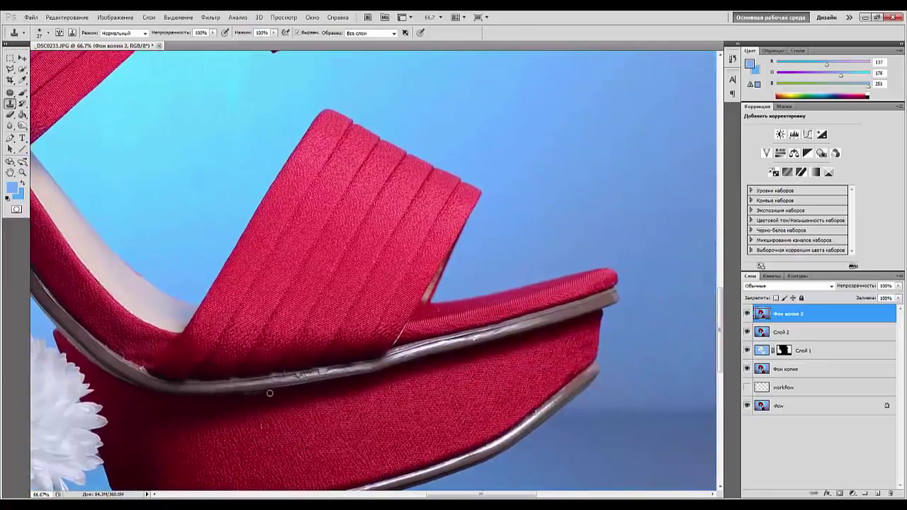
pyautogui.keyDown('alt'); pyautogui.click(232, 403); pyautogui.keyUp('alt')
pyautogui.hotkey('ctrl', '-')
pyautogui.hotkey('ctrl', '-')
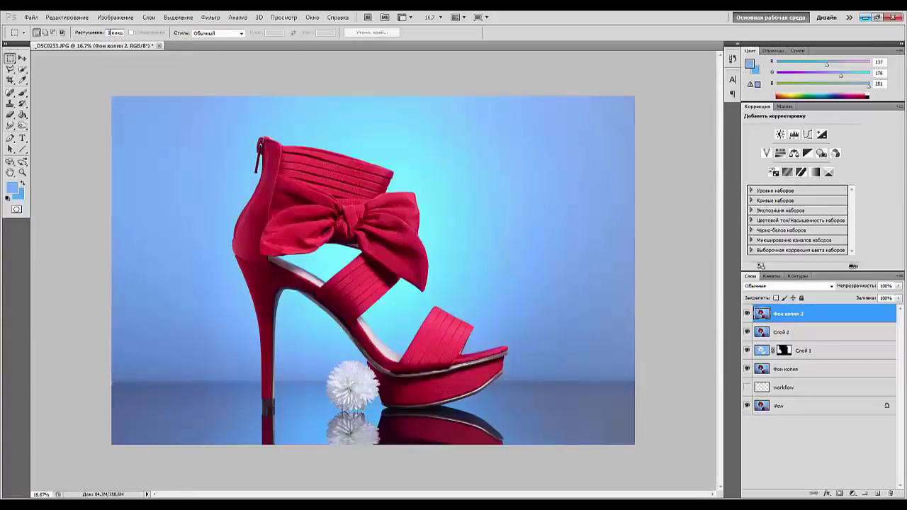
# Step: Select the reflective surface strip with a 3 px feather and darken it with clipped Levels: midtones 0.68, white output 210, opacity 72%
pyautogui.moveTo(173, 417); pyautogui.dragTo(847, 460)
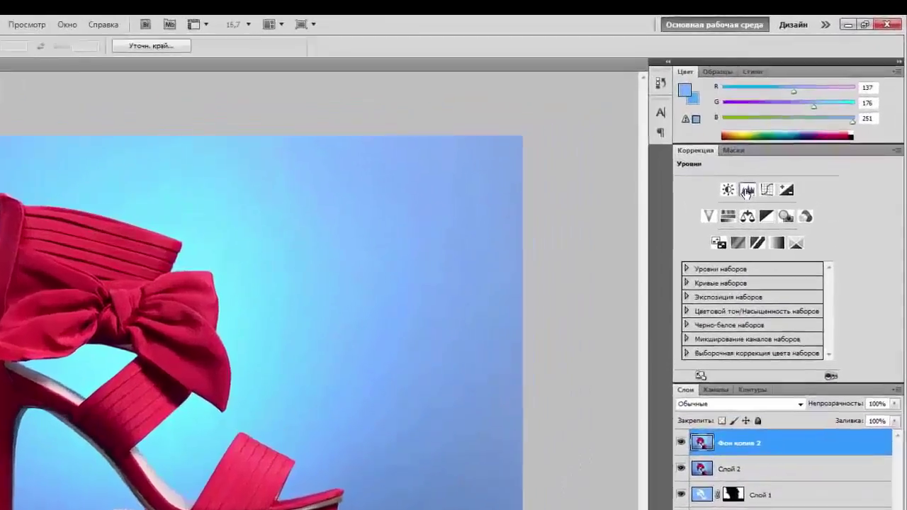
pyautogui.click(748, 190)
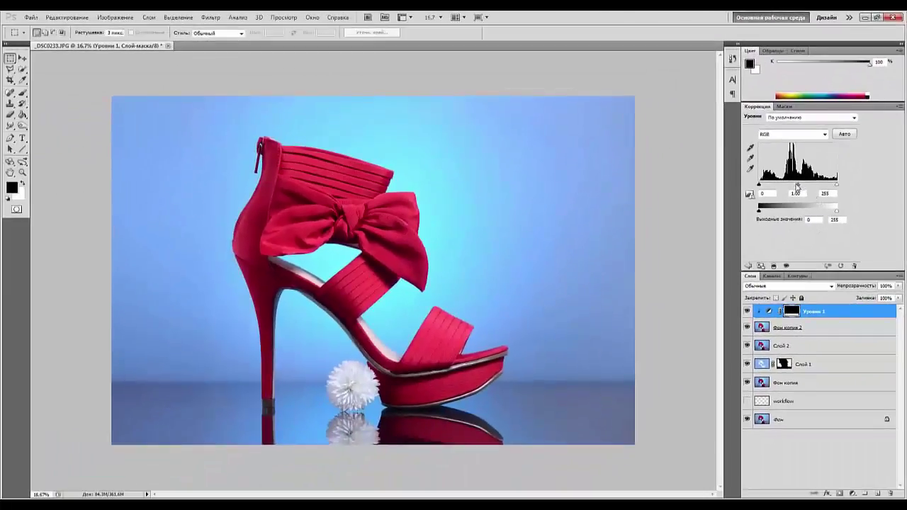
pyautogui.moveTo(798, 186); pyautogui.dragTo(808, 189)
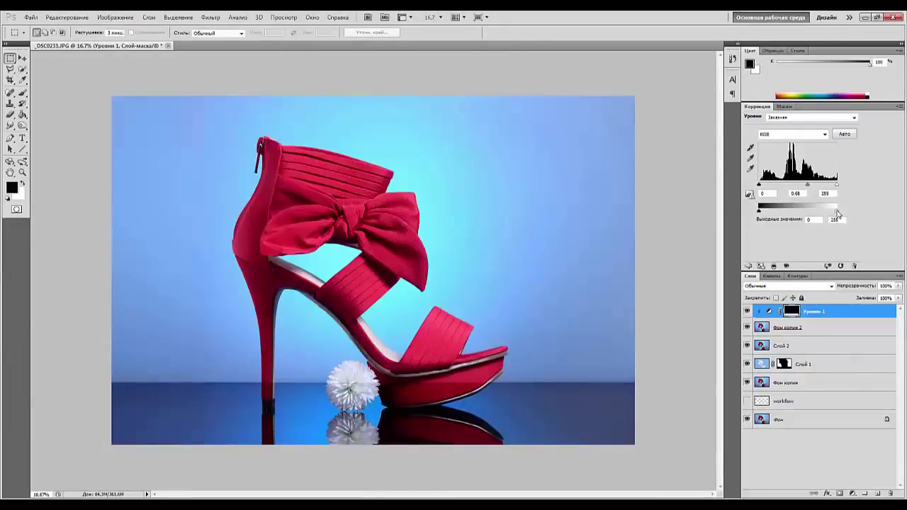
pyautogui.moveTo(831, 214)
pyautogui.mouseDown()
pyautogui.moveTo(814, 214)
pyautogui.moveTo(825, 214)
pyautogui.mouseUp()
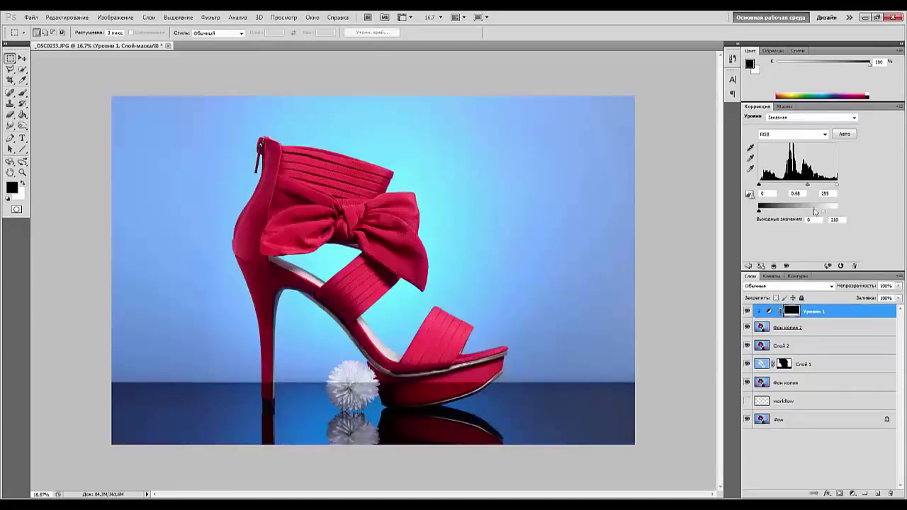
pyautogui.moveTo(809, 188); pyautogui.dragTo(809, 187)
pyautogui.moveTo(865, 287)
pyautogui.mouseDown()
pyautogui.moveTo(837, 289)
pyautogui.moveTo(868, 289)
pyautogui.moveTo(857, 288)
pyautogui.mouseUp()
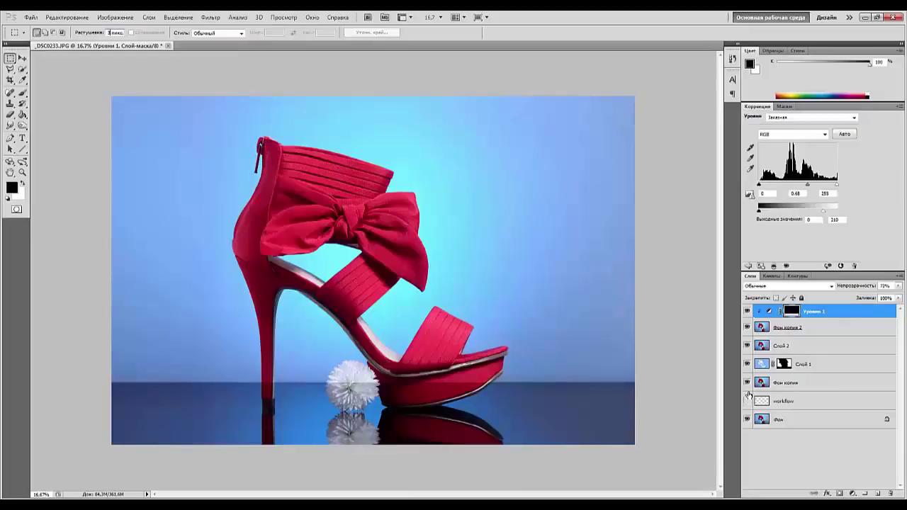
# Step: Load the shoe selection from the workflow layer and paint the sole and heel black on the Уровни 1 mask with a 143 px brush
pyautogui.hotkey('ctrl', '+')
pyautogui.hotkey('ctrl', '+')
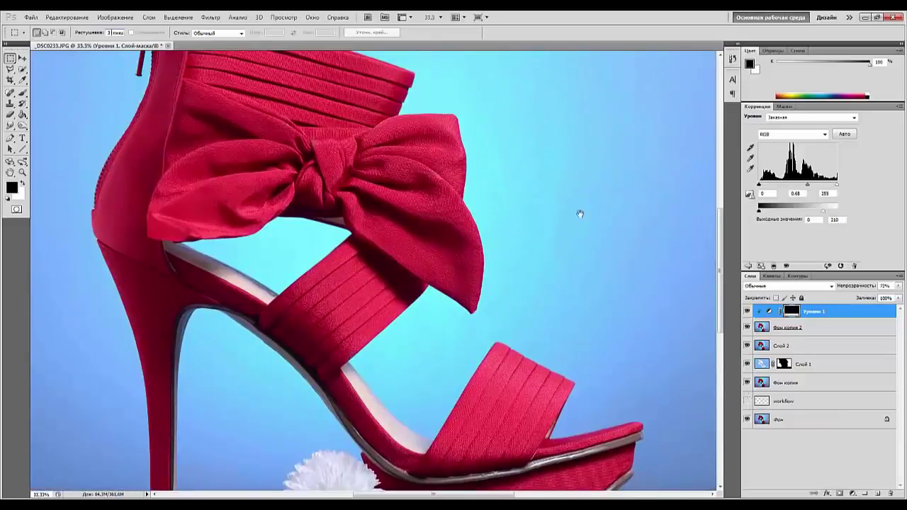
pyautogui.moveTo(454, 224); pyautogui.dragTo(512, 65)
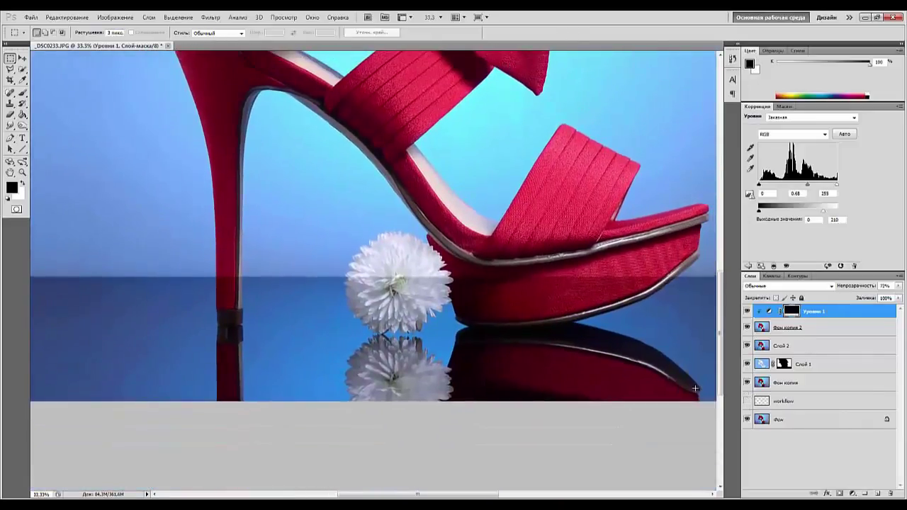
pyautogui.keyDown('ctrl'); pyautogui.click(756, 400); pyautogui.keyUp('ctrl')
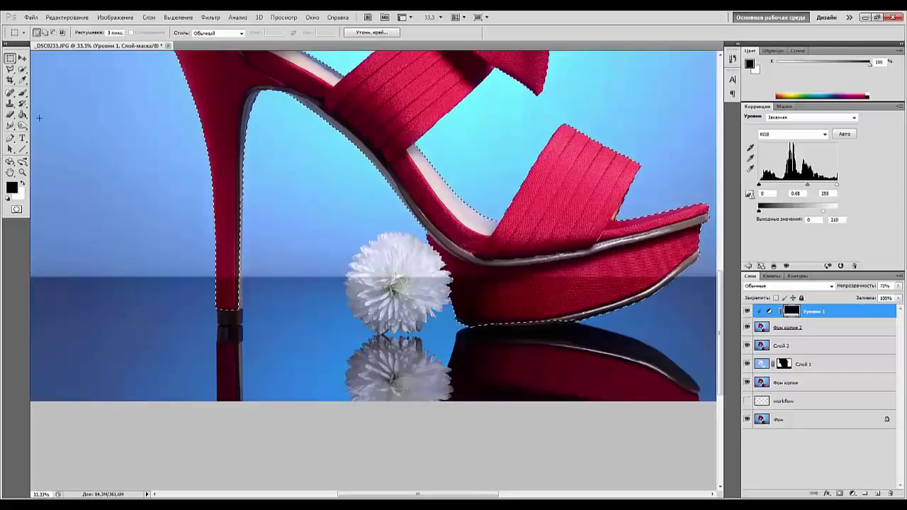
pyautogui.click(22, 93)
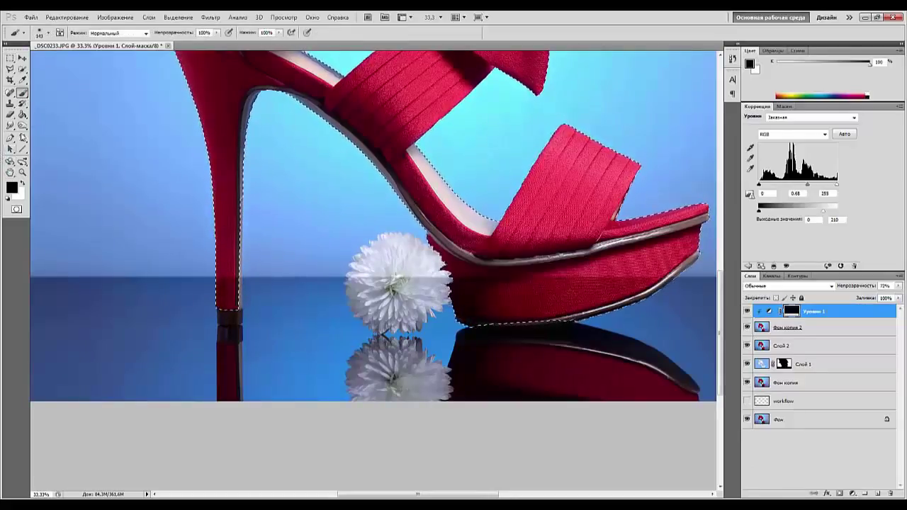
pyautogui.click(22, 184)
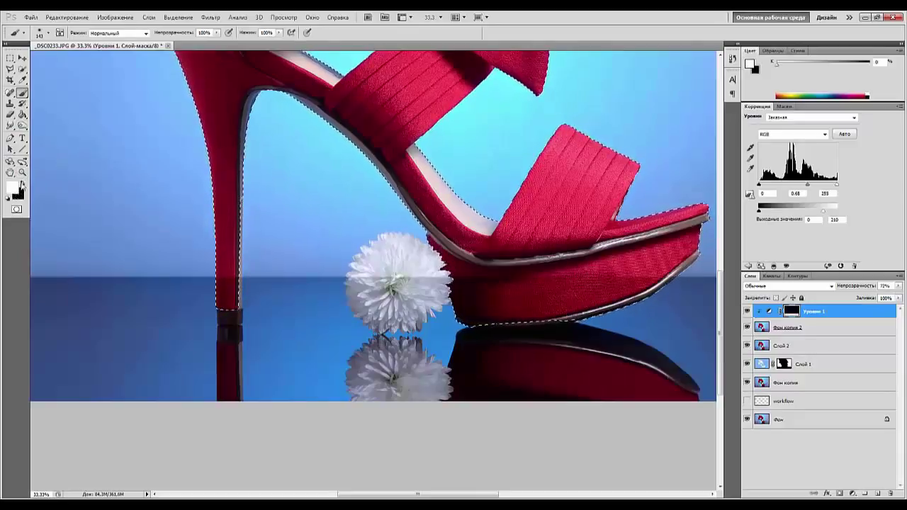
pyautogui.click(22, 183)
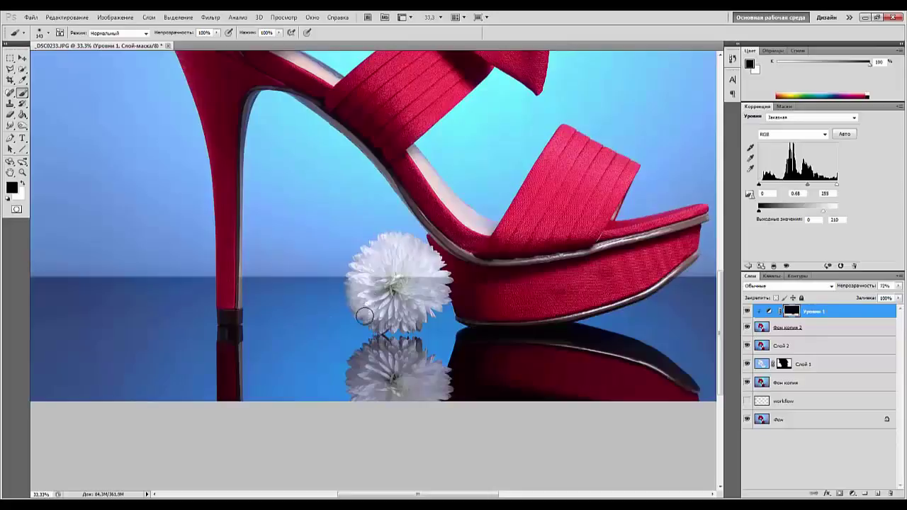
# Step: Paint the white flower black on the Уровни 1 mask, covering its edge petals with a 21 px brush at 71% hardness
pyautogui.moveTo(363, 318)
pyautogui.mouseDown()
pyautogui.moveTo(428, 299)
pyautogui.moveTo(431, 278)
pyautogui.moveTo(423, 301)
pyautogui.moveTo(375, 304)
pyautogui.moveTo(356, 281)
pyautogui.moveTo(399, 323)
pyautogui.moveTo(413, 324)
pyautogui.moveTo(412, 310)
pyautogui.moveTo(426, 305)
pyautogui.moveTo(404, 285)
pyautogui.mouseUp()
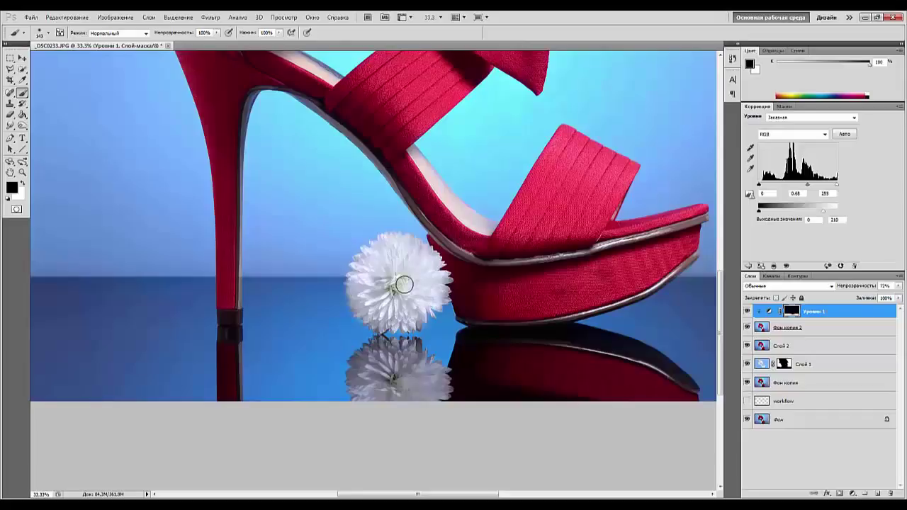
pyautogui.scroll(3, 404, 284)
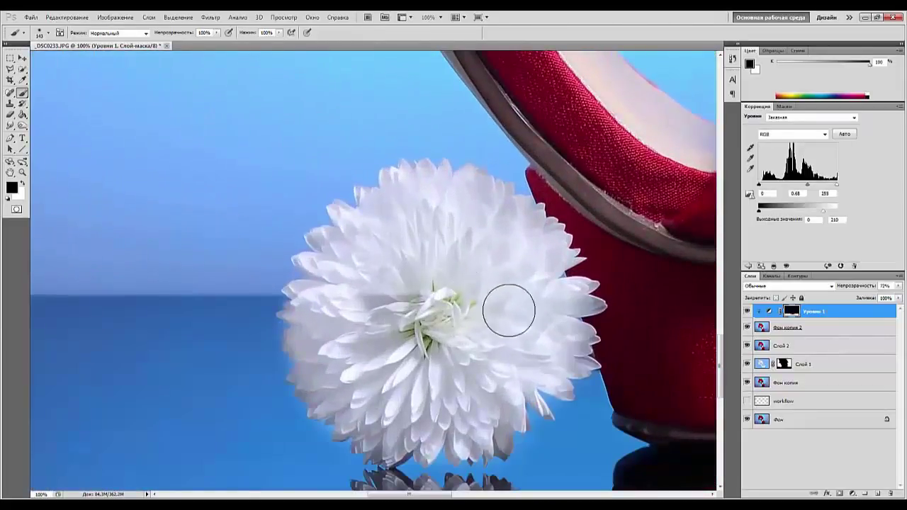
pyautogui.rightClick(509, 310)
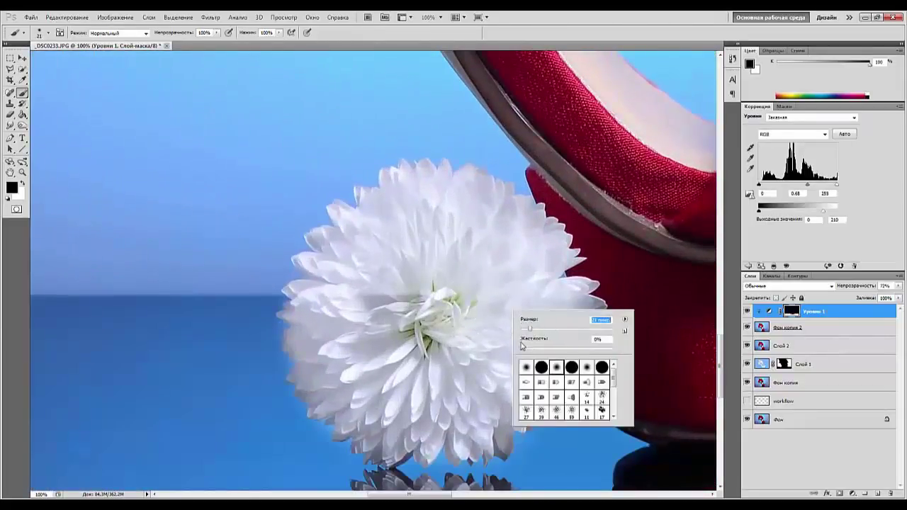
pyautogui.moveTo(523, 347); pyautogui.dragTo(587, 348)
pyautogui.click(283, 317)
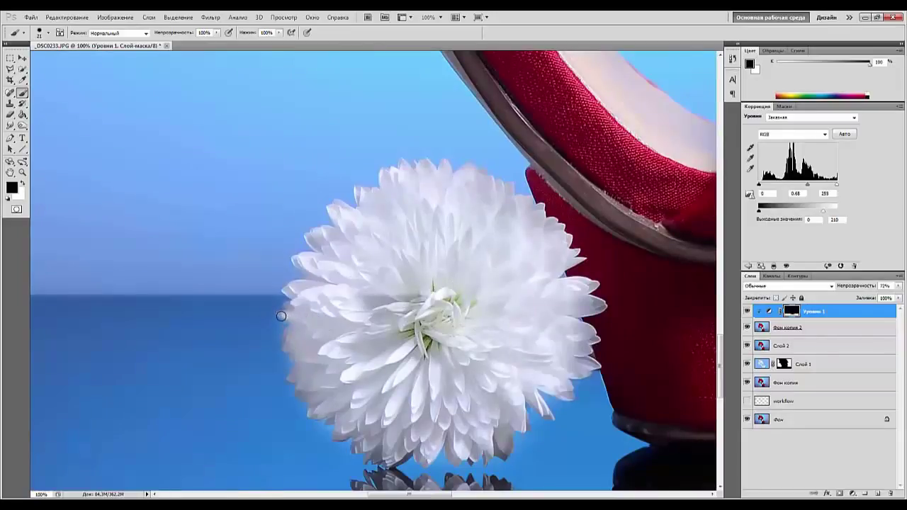
pyautogui.click(287, 338)
pyautogui.moveTo(288, 338)
pyautogui.mouseDown()
pyautogui.moveTo(294, 332)
pyautogui.moveTo(305, 369)
pyautogui.moveTo(292, 380)
pyautogui.moveTo(295, 374)
pyautogui.moveTo(303, 390)
pyautogui.mouseUp()
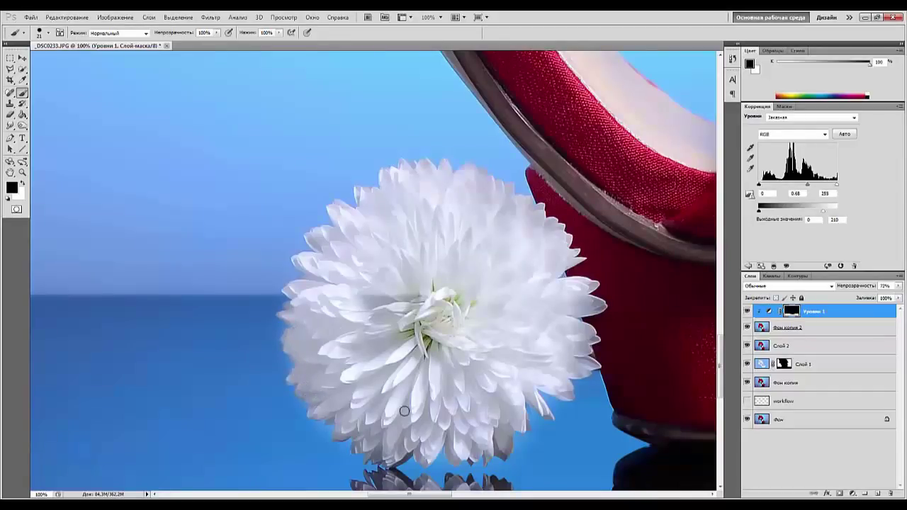
# Step: Refine the flower's outline on the mask with black, and paint white just outside its lower-left petals to restore the darkening there
pyautogui.moveTo(598, 308)
pyautogui.mouseDown()
pyautogui.moveTo(580, 304)
pyautogui.moveTo(600, 305)
pyautogui.moveTo(594, 311)
pyautogui.mouseUp()
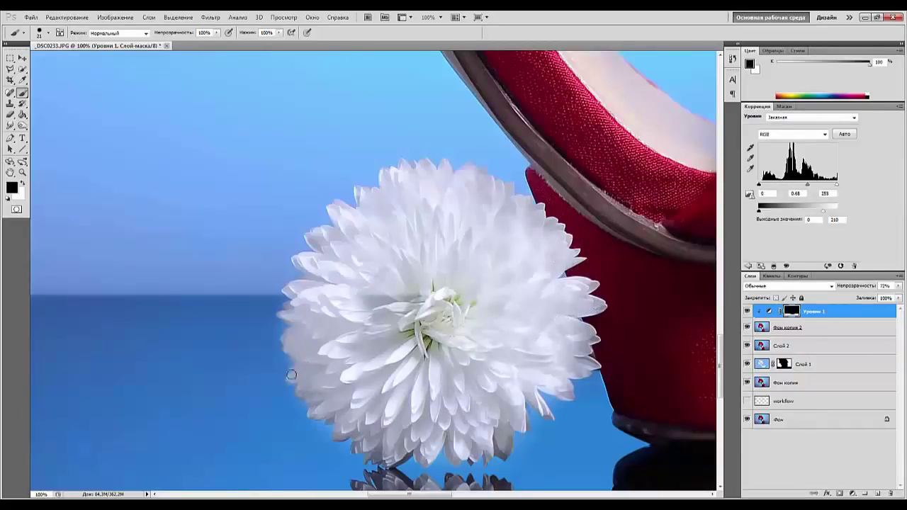
pyautogui.moveTo(292, 375); pyautogui.dragTo(280, 383)
pyautogui.click(22, 183)
pyautogui.moveTo(288, 367)
pyautogui.mouseDown()
pyautogui.moveTo(274, 383)
pyautogui.moveTo(282, 385)
pyautogui.mouseUp()
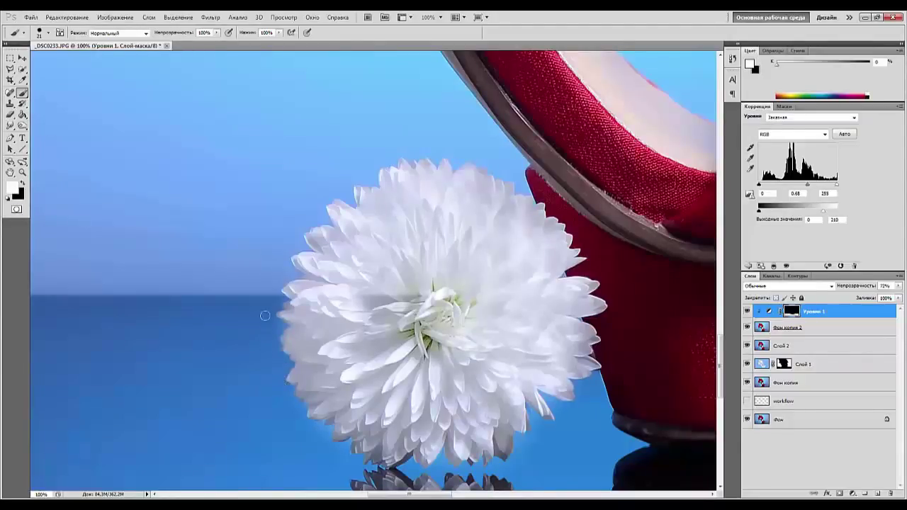
# Step: Set up a black 100 px brush at 71% hardness for masking the Levels darkening around the shoe's sole
pyautogui.hotkey('ctrl', '-')
pyautogui.hotkey('ctrl', '-')
pyautogui.hotkey('ctrl', '-')
pyautogui.hotkey('ctrl', '-')
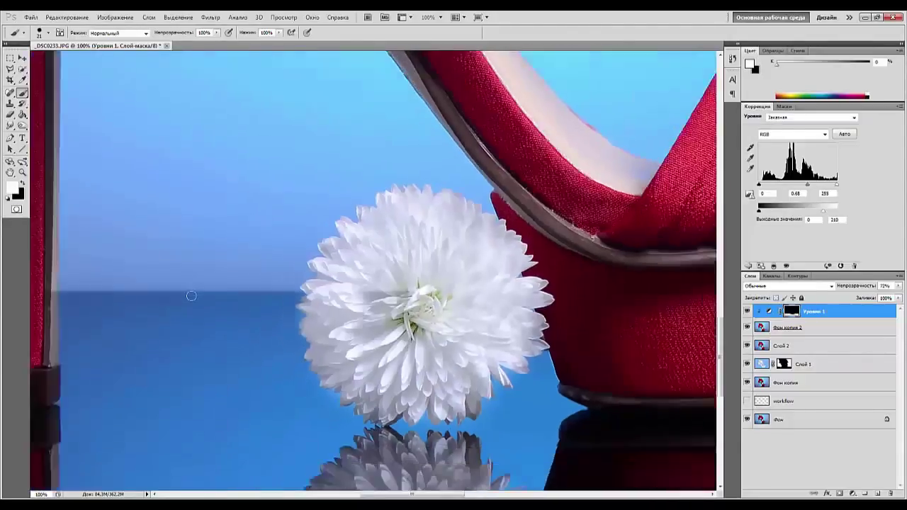
pyautogui.hotkey('ctrl', '-')
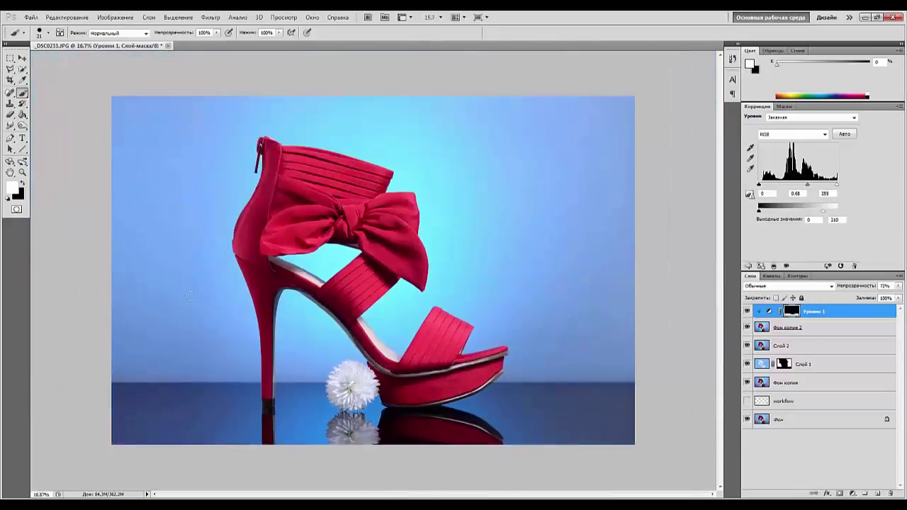
pyautogui.hotkey('ctrl', '+')
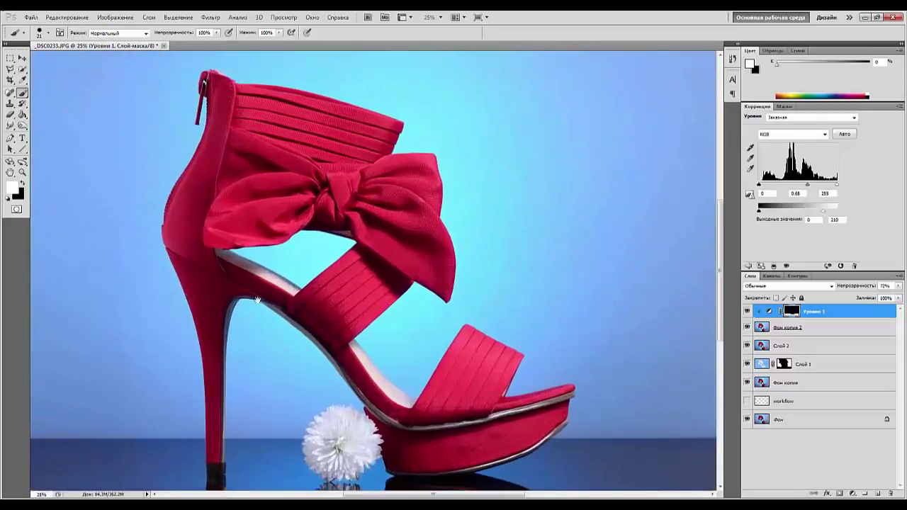
pyautogui.moveTo(392, 320); pyautogui.dragTo(326, 163)
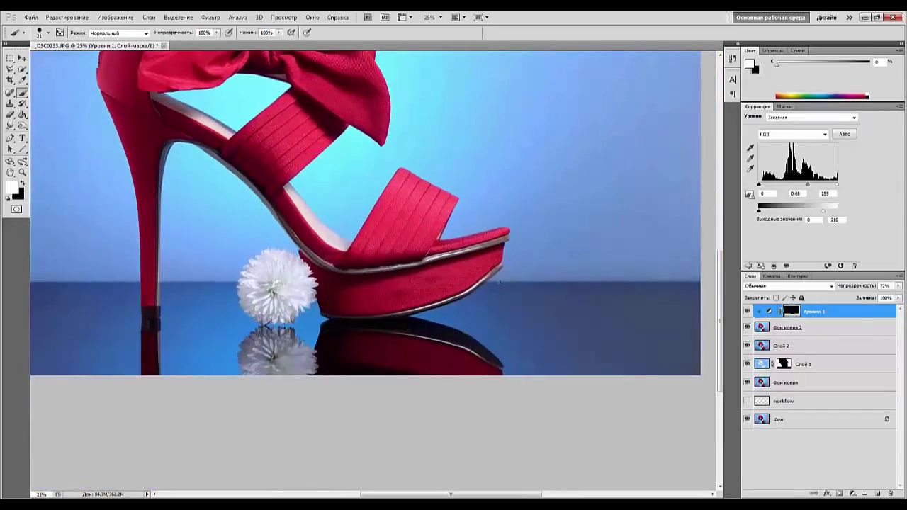
pyautogui.rightClick(436, 273)
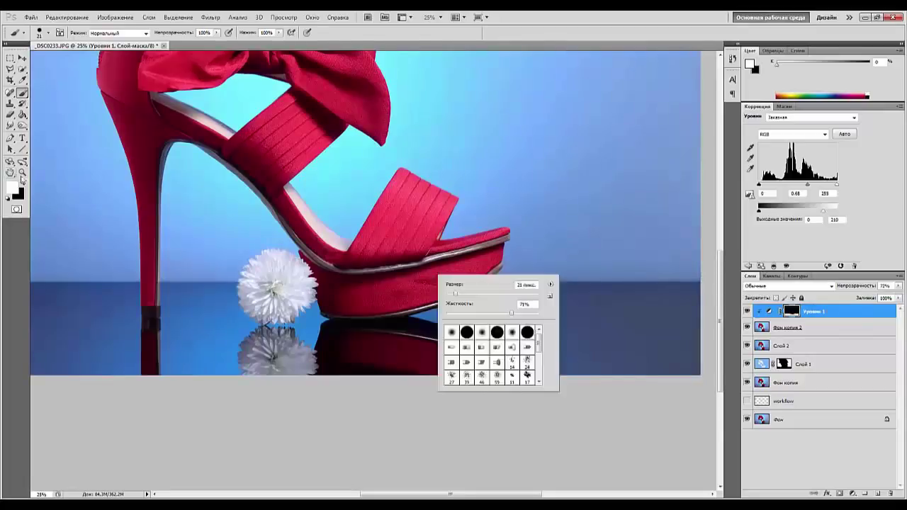
pyautogui.click(23, 183)
pyautogui.rightClick(447, 304)
pyautogui.click(465, 313)
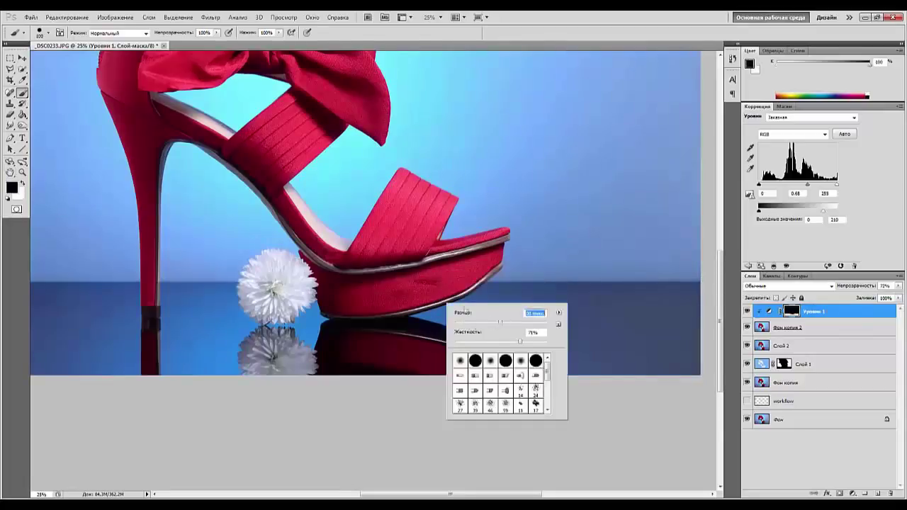
pyautogui.write('100')
pyautogui.press('Return')
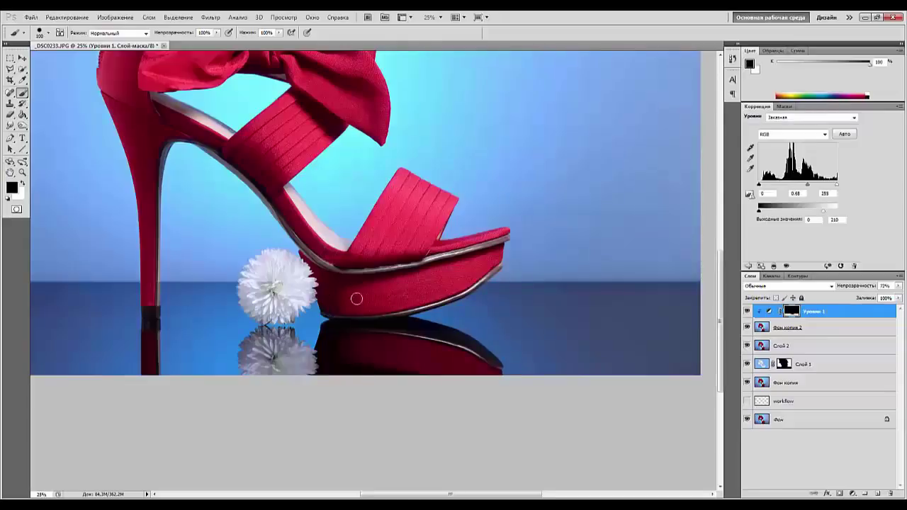
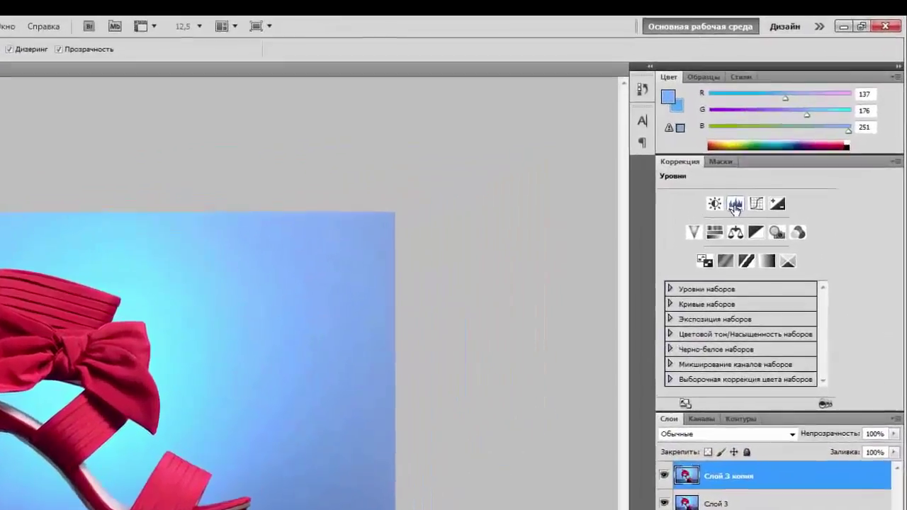
# Step: Add a clipped Levels adjustment above Слой 3 копия with shadows 6 and midtones 0.63, and lower its white output level
pyautogui.click(735, 205)
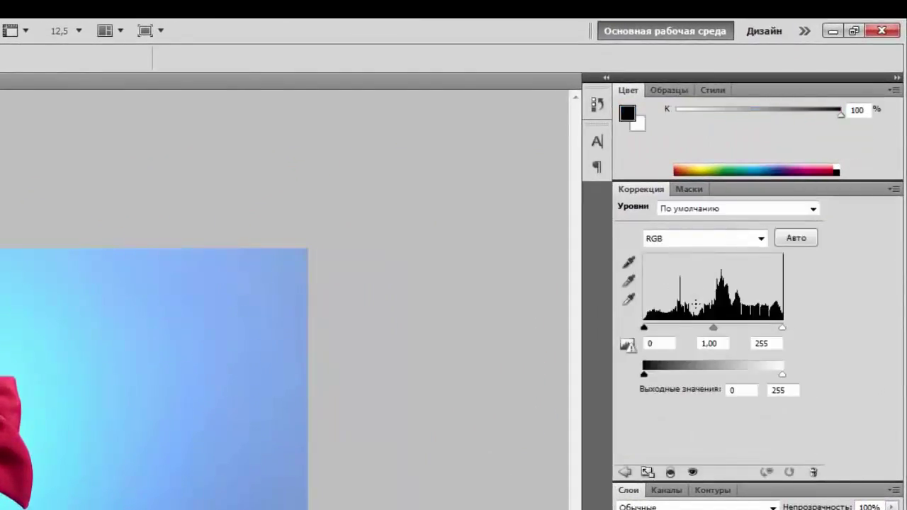
pyautogui.moveTo(713, 328); pyautogui.dragTo(734, 329)
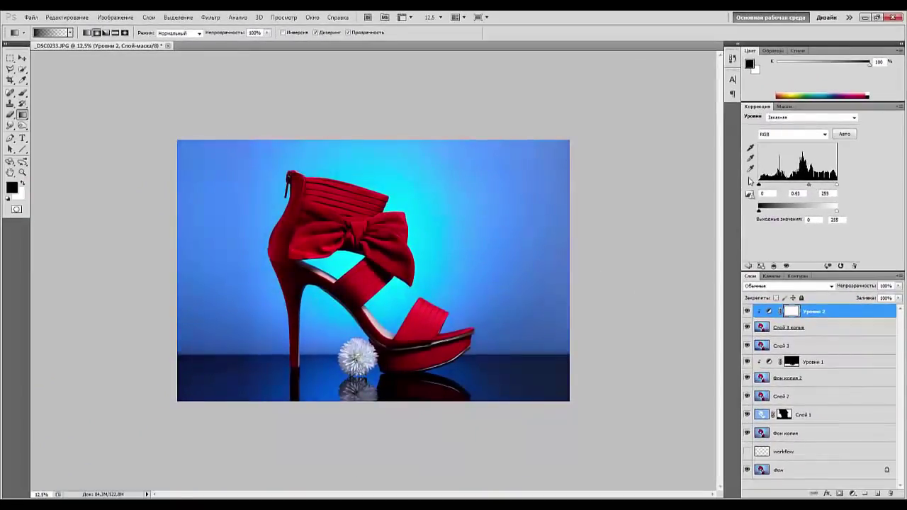
pyautogui.moveTo(761, 186); pyautogui.dragTo(762, 185)
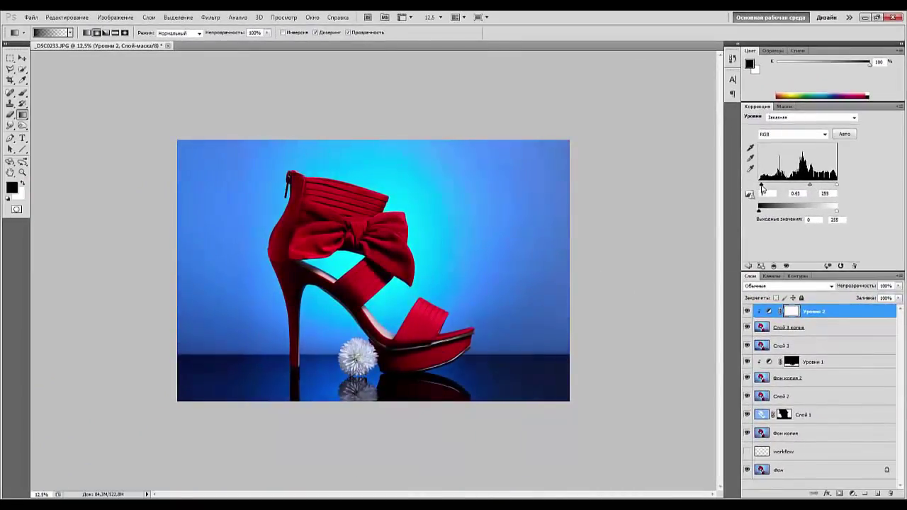
pyautogui.moveTo(836, 214); pyautogui.dragTo(825, 214)
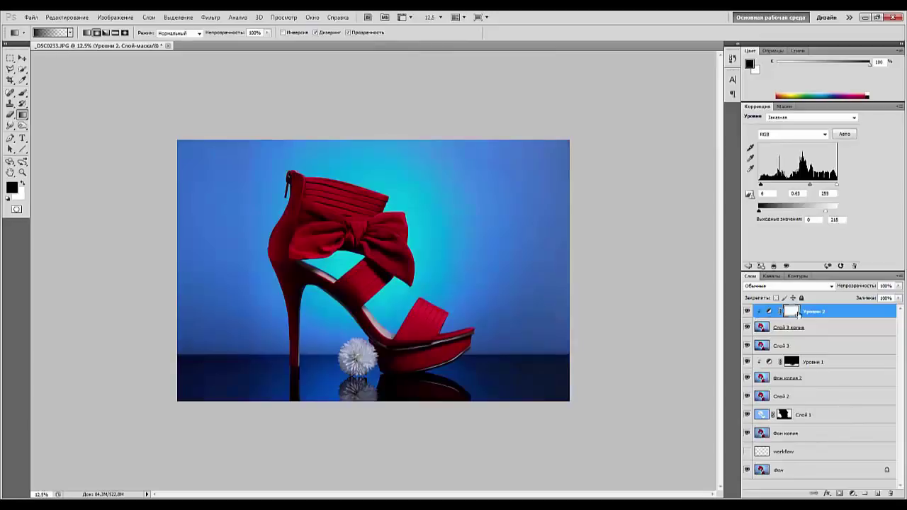
# Step: Draw black-to-transparent radial gradients on the Уровни 2 mask over the shoe to lift the darkening from the picture's centre
pyautogui.rightClick(24, 116)
pyautogui.moveTo(69, 111); pyautogui.dragTo(69, 113)
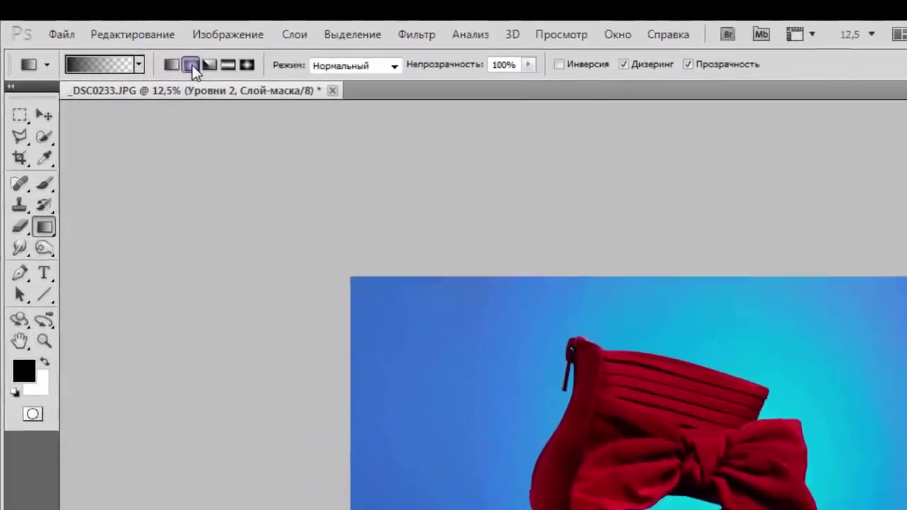
pyautogui.click(152, 52)
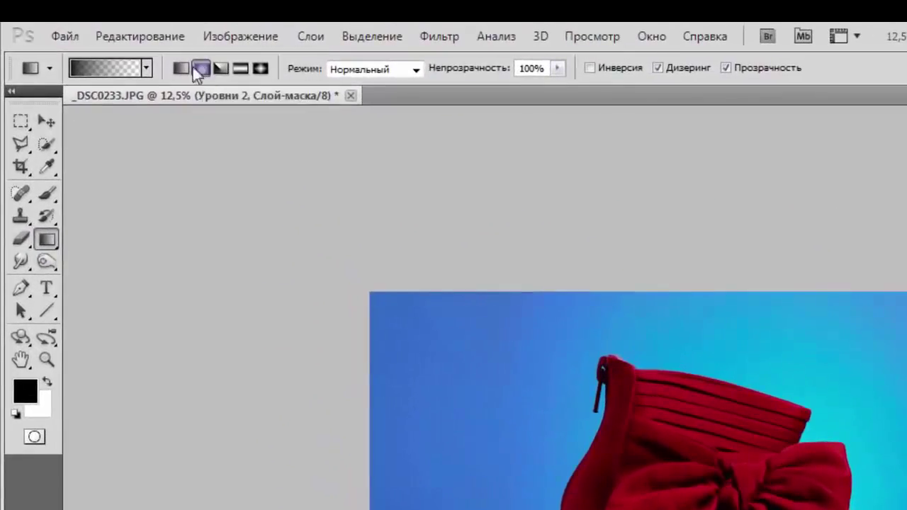
pyautogui.click(145, 68)
pyautogui.click(73, 113)
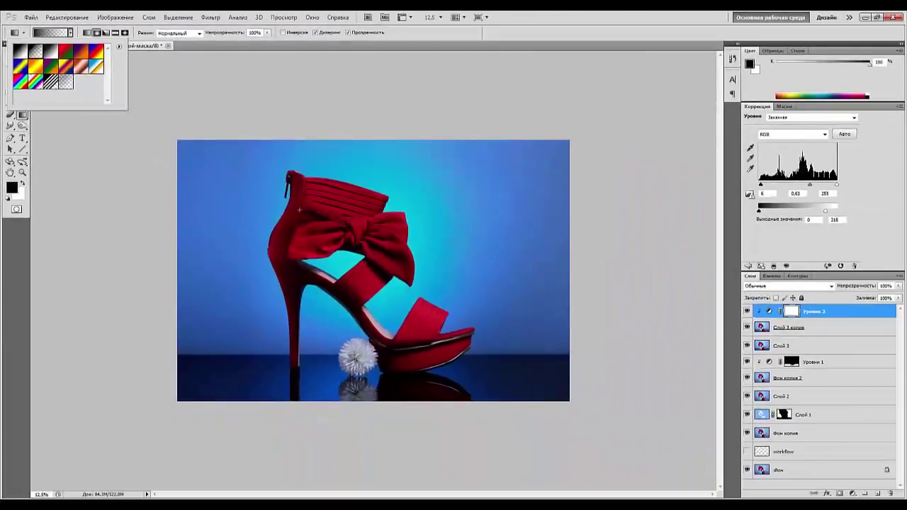
pyautogui.click(317, 233)
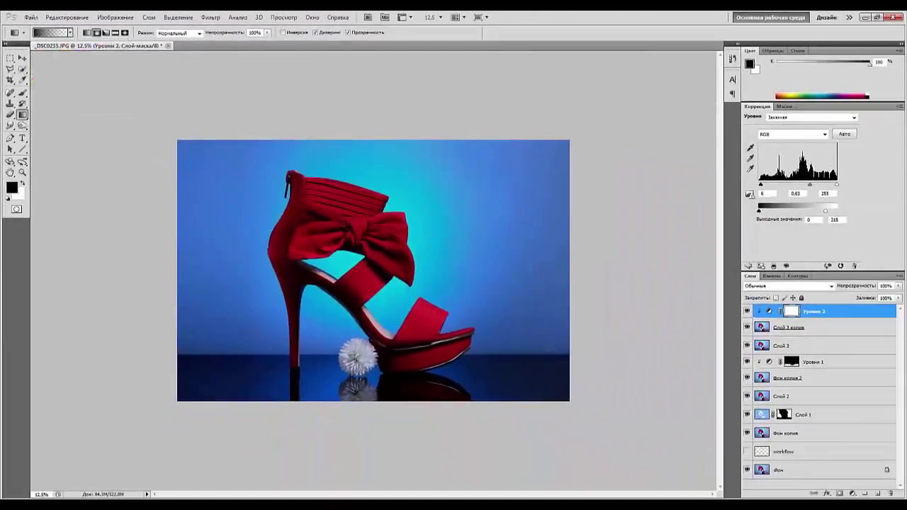
pyautogui.moveTo(317, 233); pyautogui.dragTo(537, 340)
pyautogui.moveTo(484, 307); pyautogui.dragTo(485, 307)
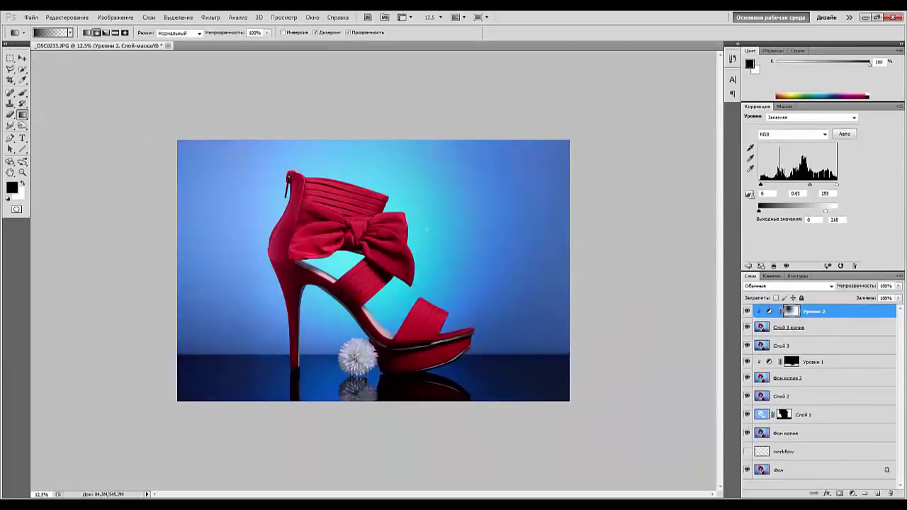
# Step: Undo the last mask gradient, redraw the radial gradients over the shoe on the Уровни 2 mask, and lower that layer's opacity to 73%
pyautogui.hotkey('ctrl', 'z')
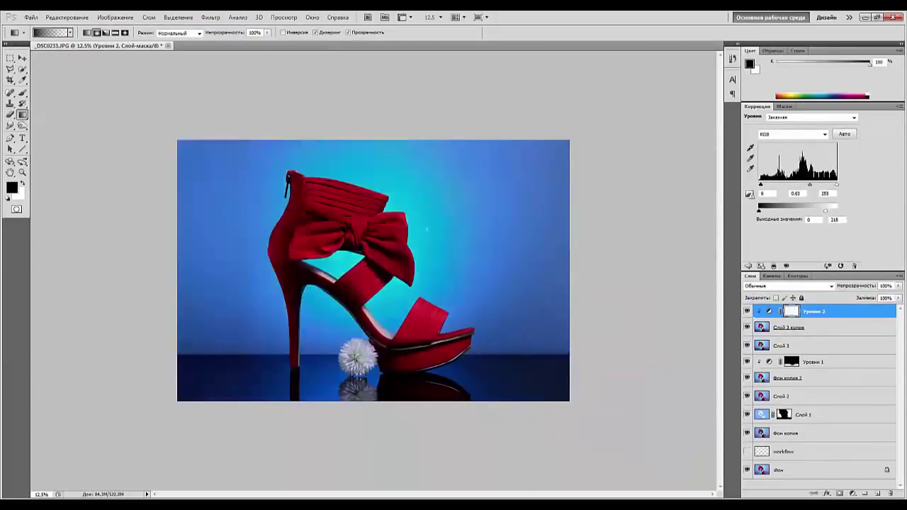
pyautogui.moveTo(290, 200); pyautogui.dragTo(495, 331)
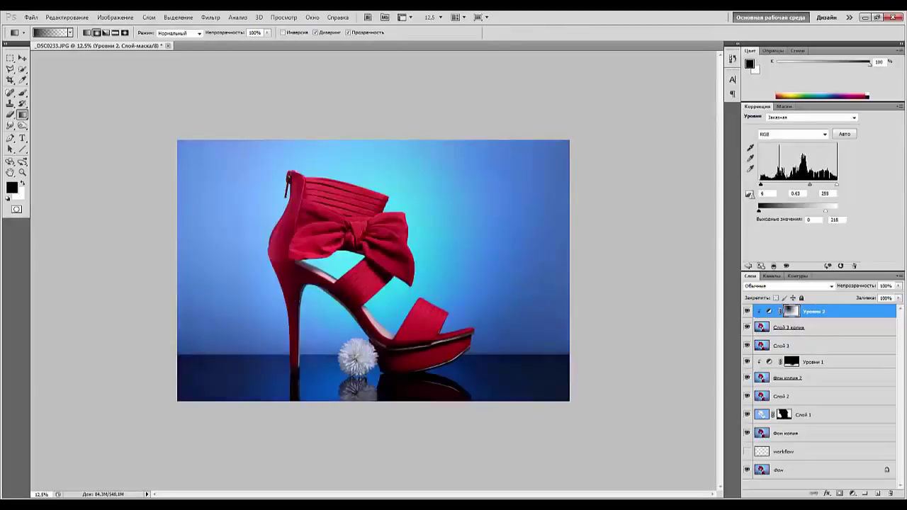
pyautogui.hotkey('ctrl', '-')
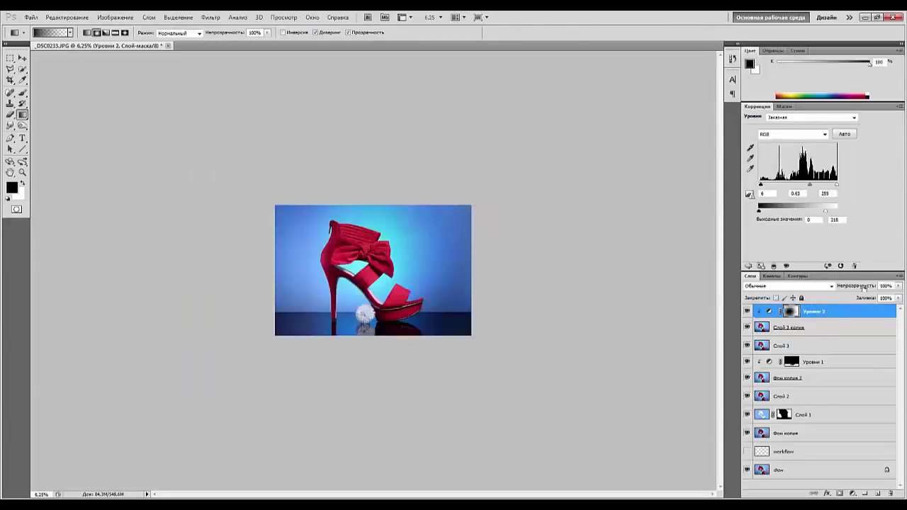
pyautogui.moveTo(864, 286); pyautogui.dragTo(848, 287)
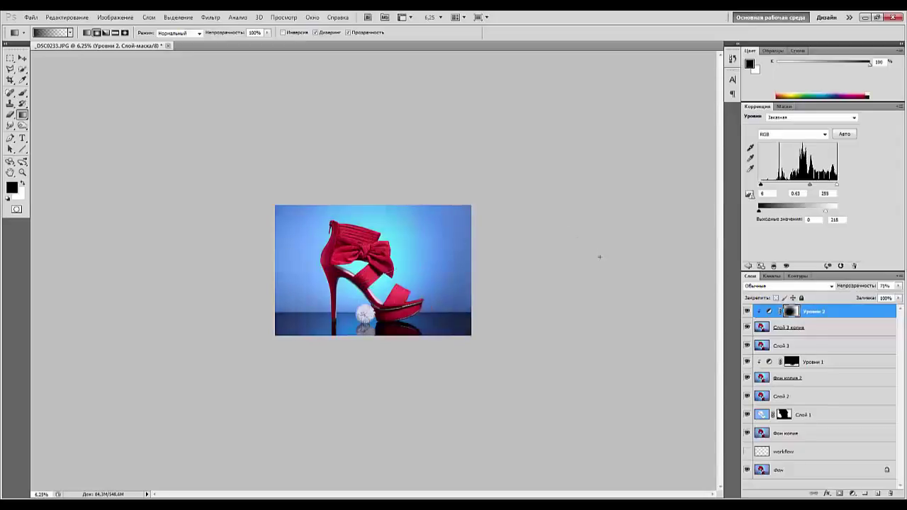
pyautogui.hotkey('ctrl', '+')
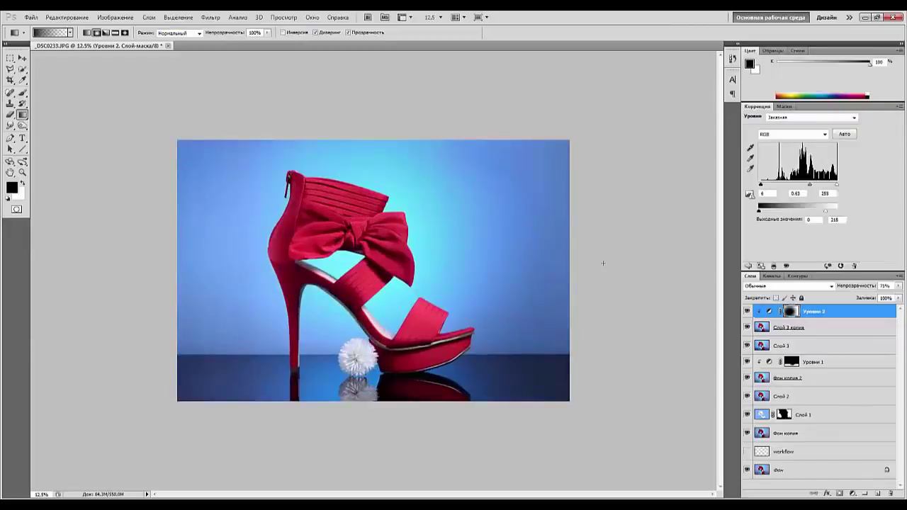
# Step: Merge the Уровни 2 adjustment down into the Слой 3 копия layer
pyautogui.click(835, 317)
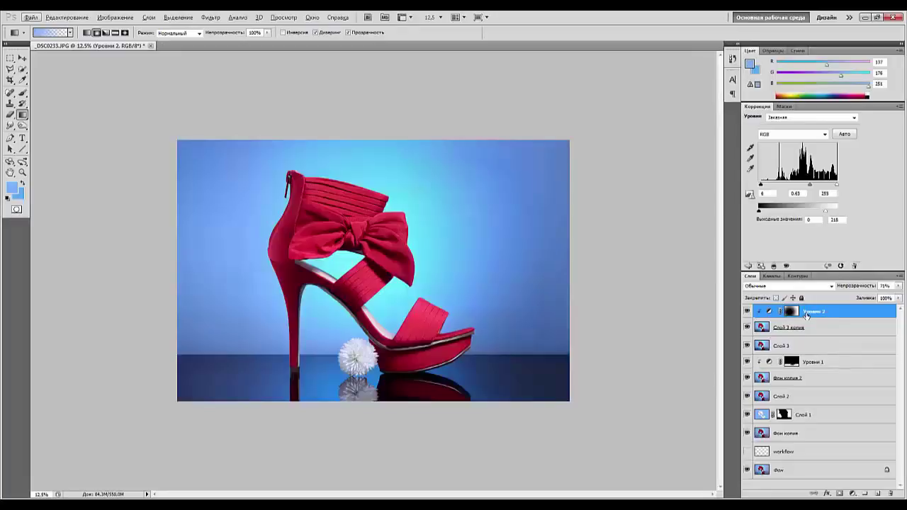
pyautogui.click(810, 316)
pyautogui.press('Delete')
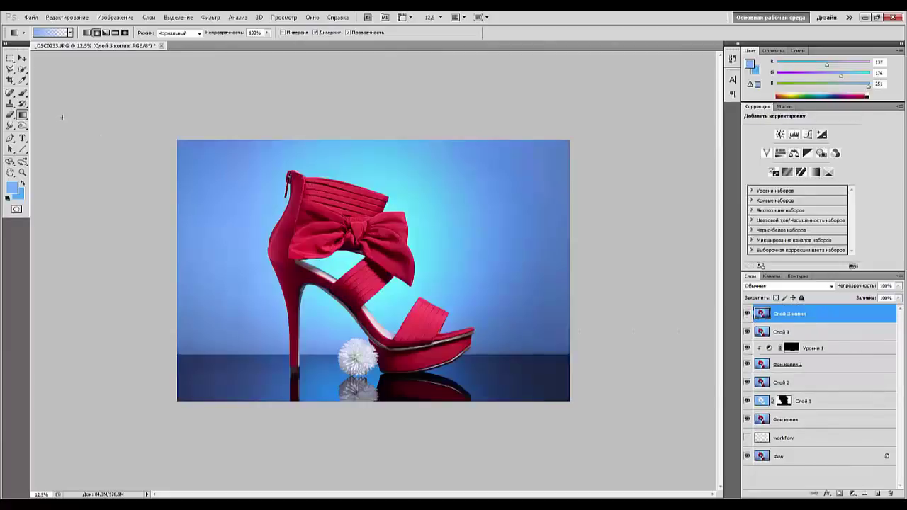
# Step: Apply Smart Sharpen to Слой 3 копия with a 1.0 px radius, removing Gaussian blur with the More Accurate option on
pyautogui.click(211, 17)
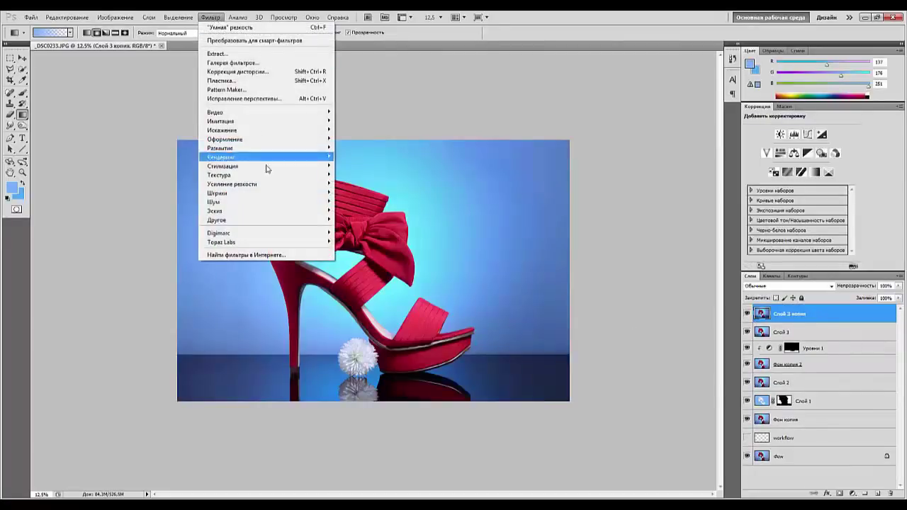
pyautogui.moveTo(269, 185)
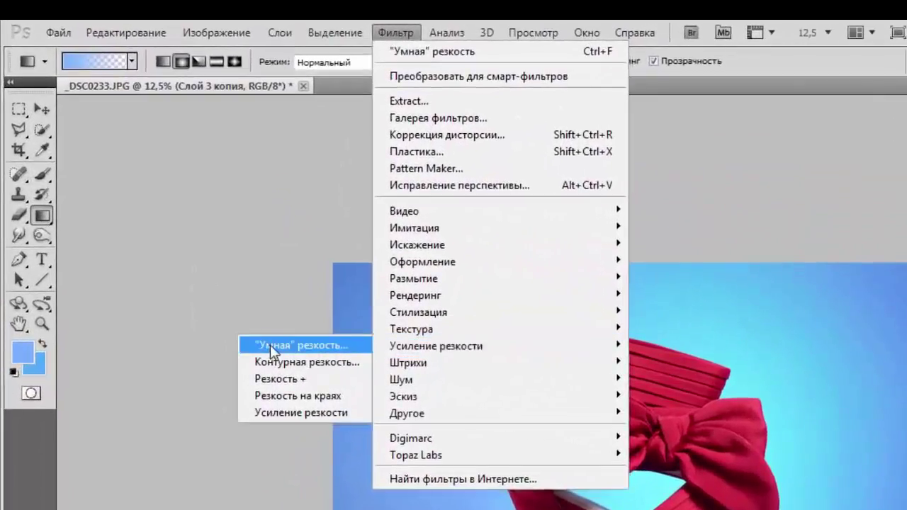
pyautogui.click(270, 345)
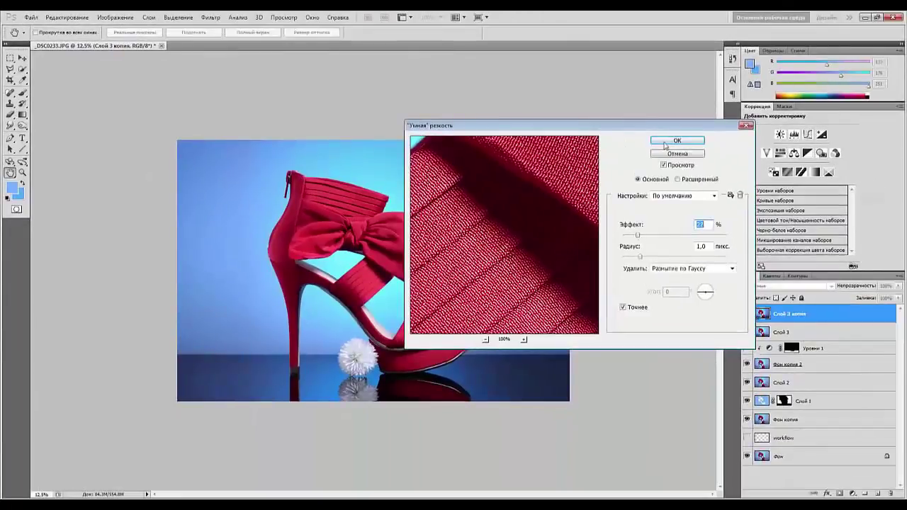
pyautogui.click(666, 145)
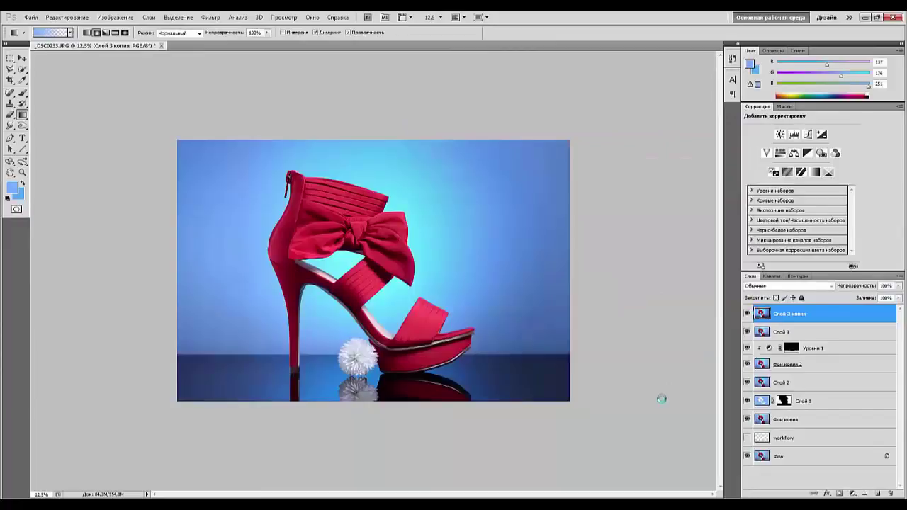
pyautogui.hotkey('ctrl', '+')
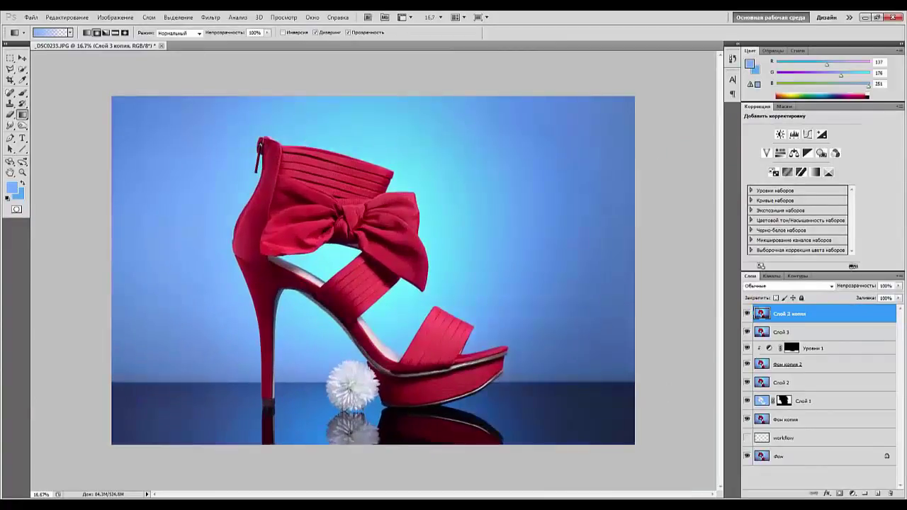